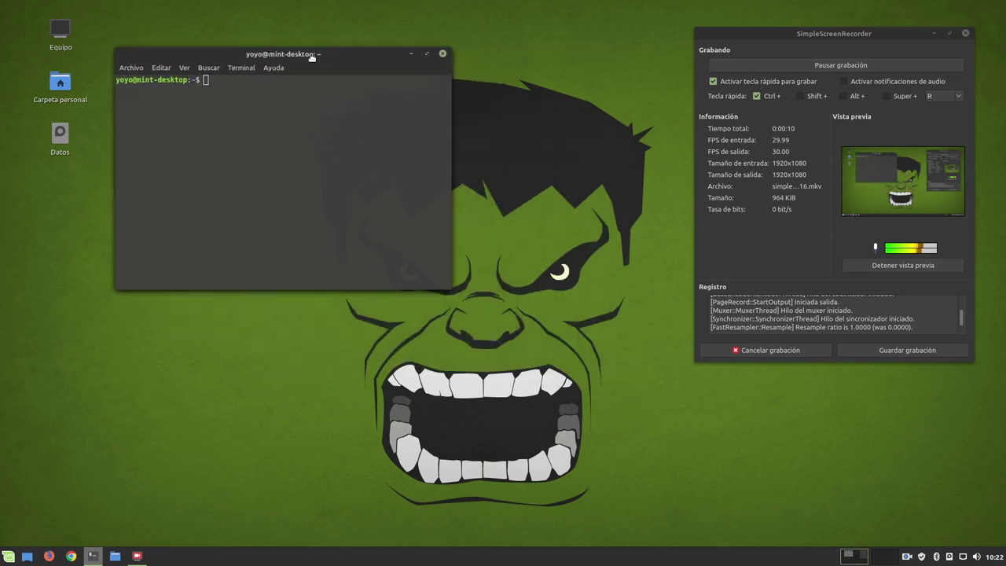
- Enlarge the terminal window and show the system information with neofetch and inxi -S
left_click_drag(450, 290, 661, 379)
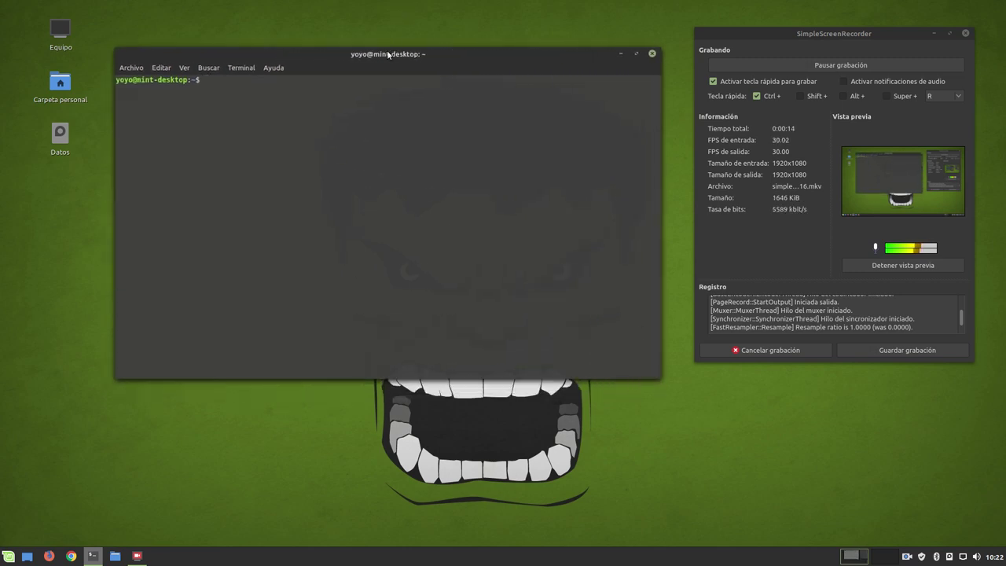
left_click_drag(388, 53, 365, 59)
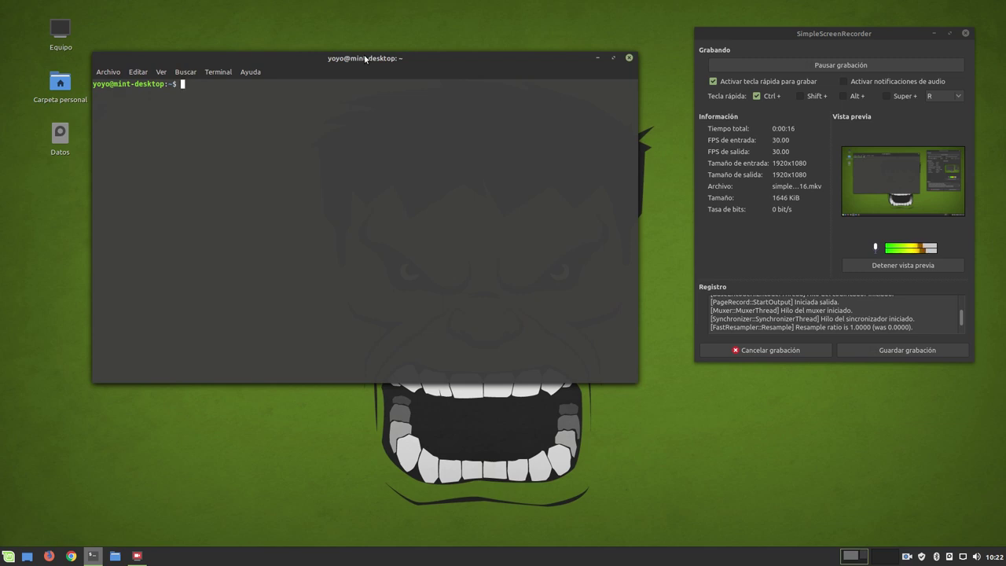
type("neofetch")
key("Return")
type("inxi")
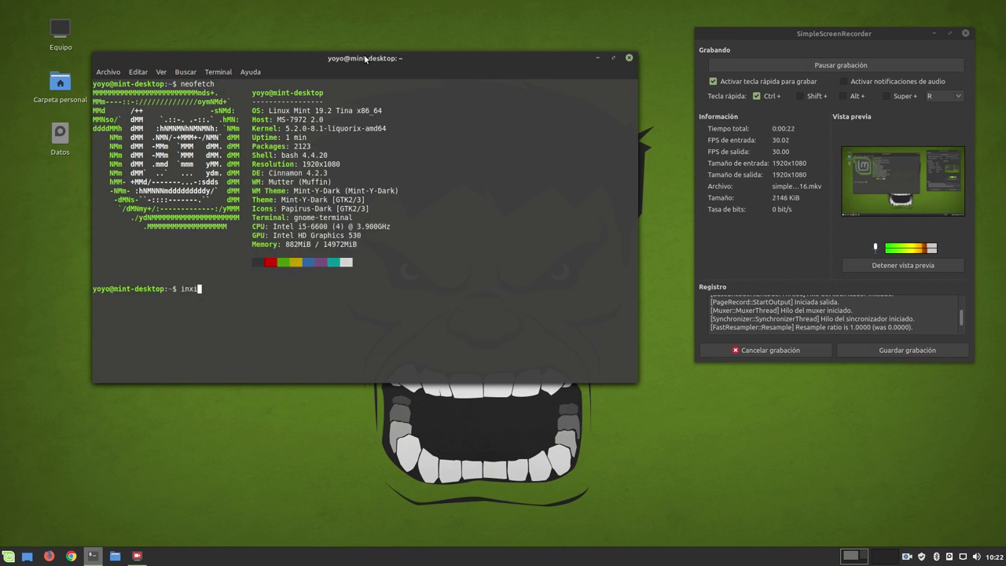
type(" -S")
key("Return")
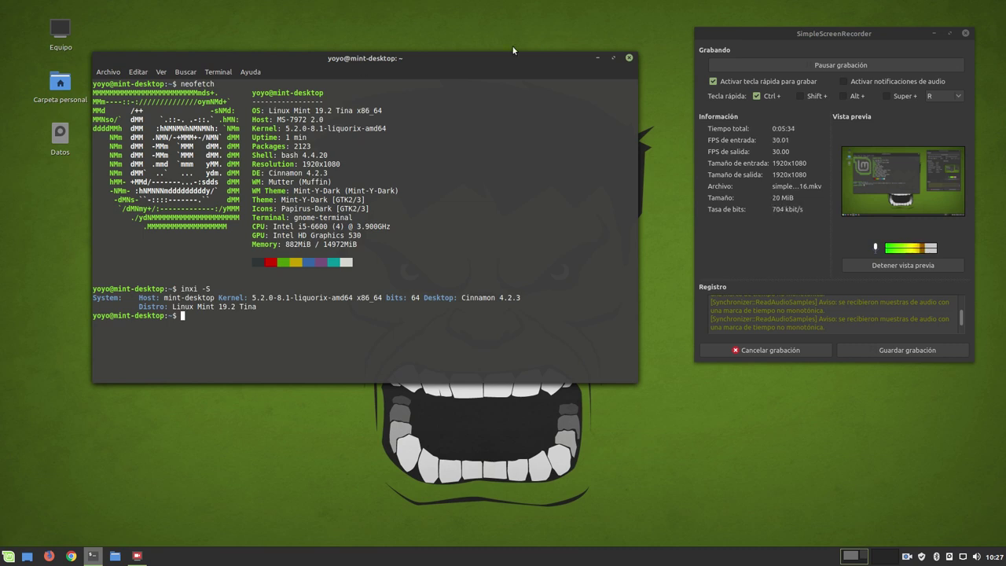
- Minimize the terminal and the SimpleScreenRecorder windows to clear the desktop
left_click(599, 58)
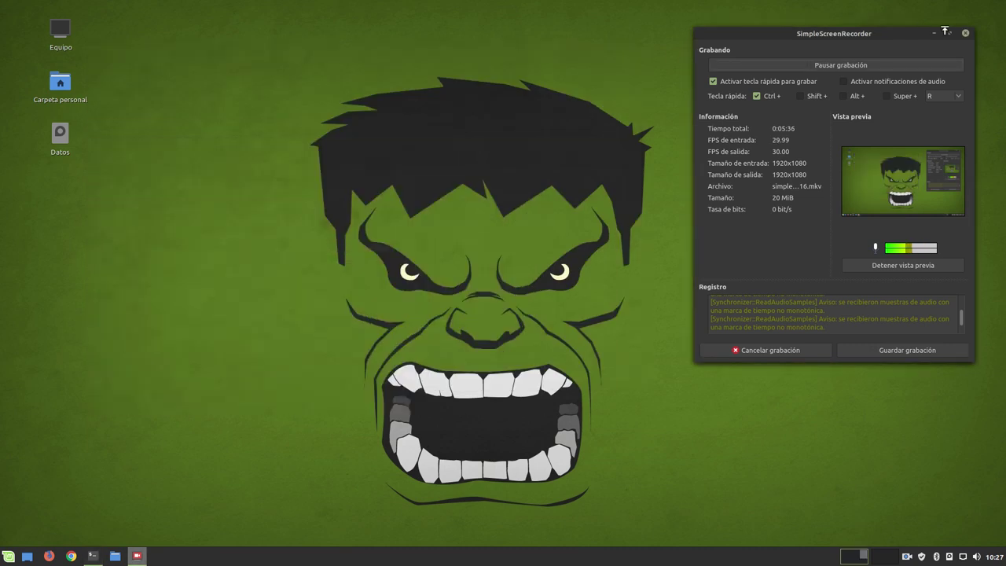
left_click(934, 33)
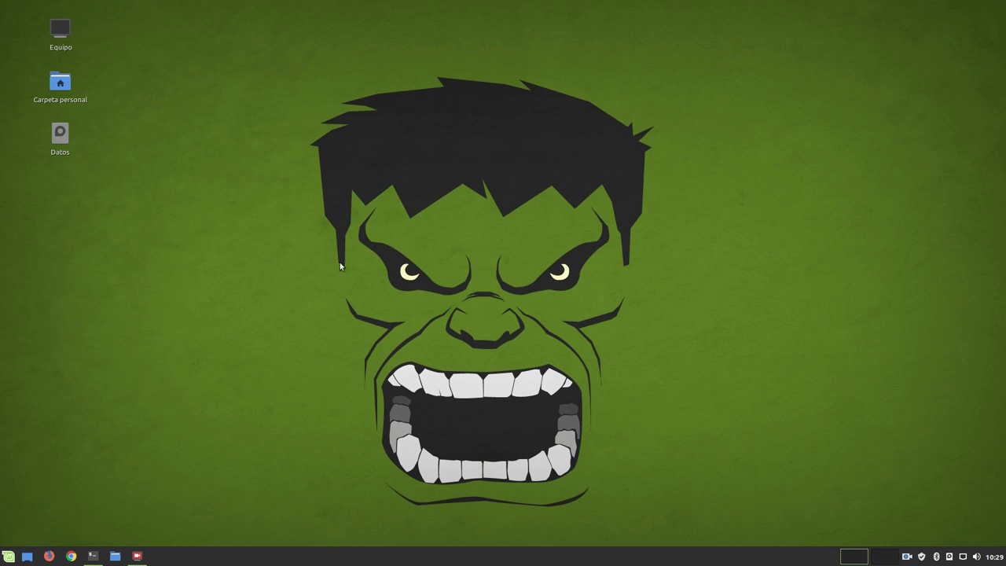
- Switch to Firefox and load the Salmorejo Geek website at salmorejogeek.com
left_click(49, 556)
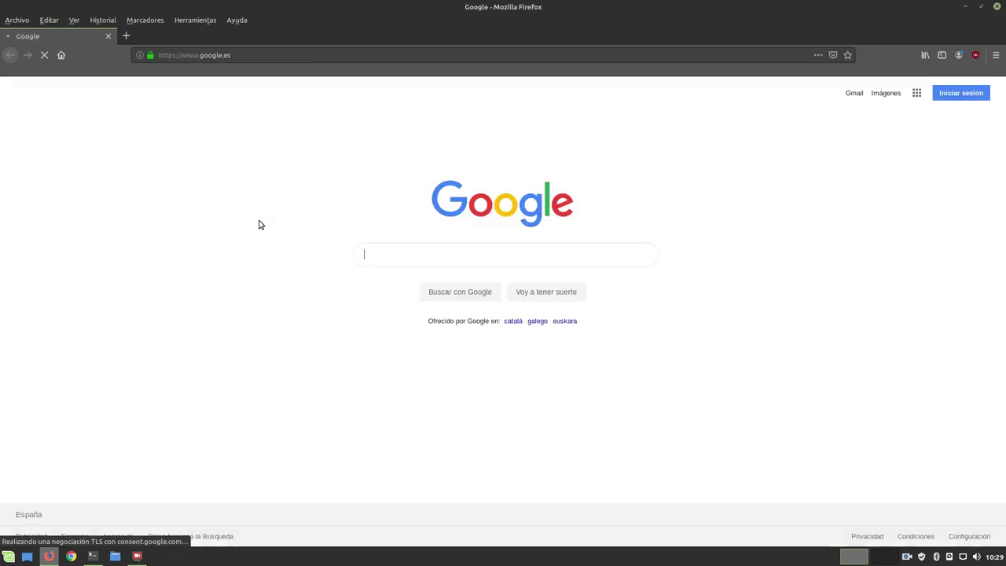
left_click(965, 6)
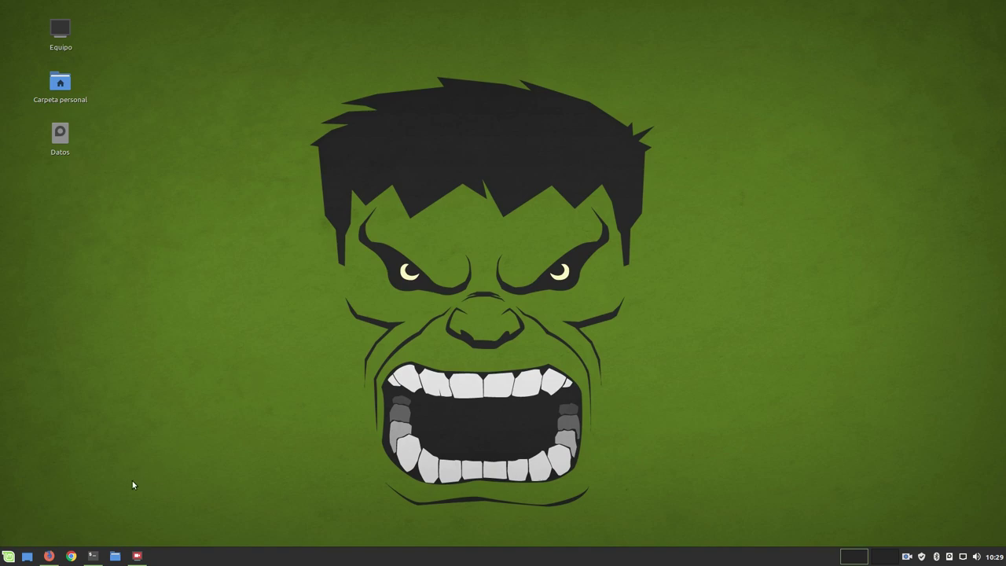
left_click(48, 555)
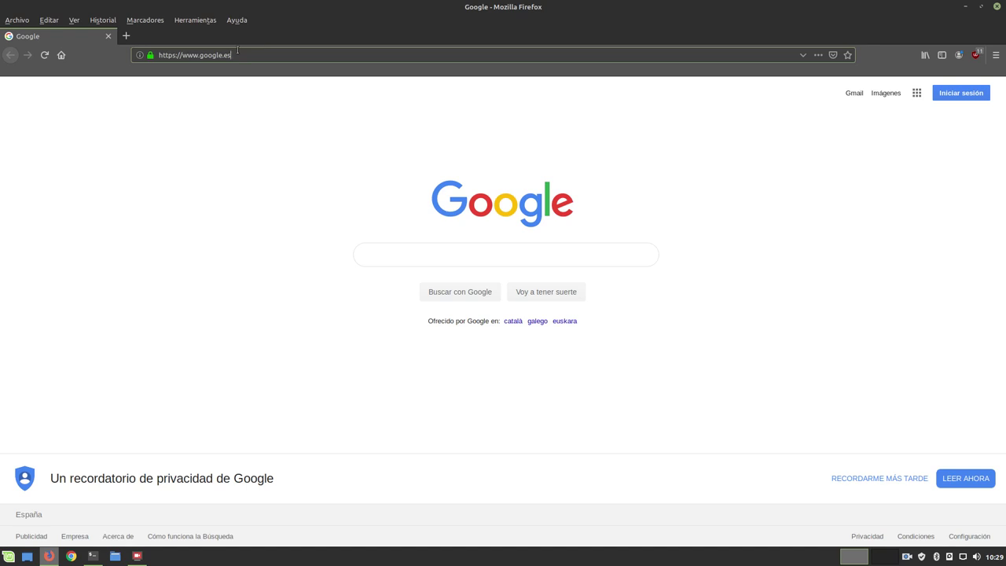
left_click_drag(252, 53, 127, 47)
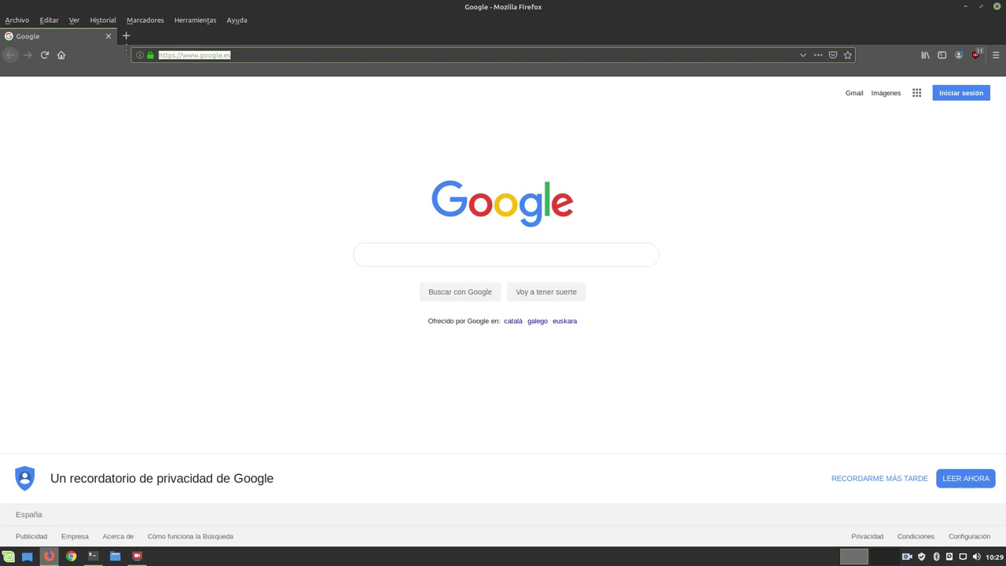
type("sal")
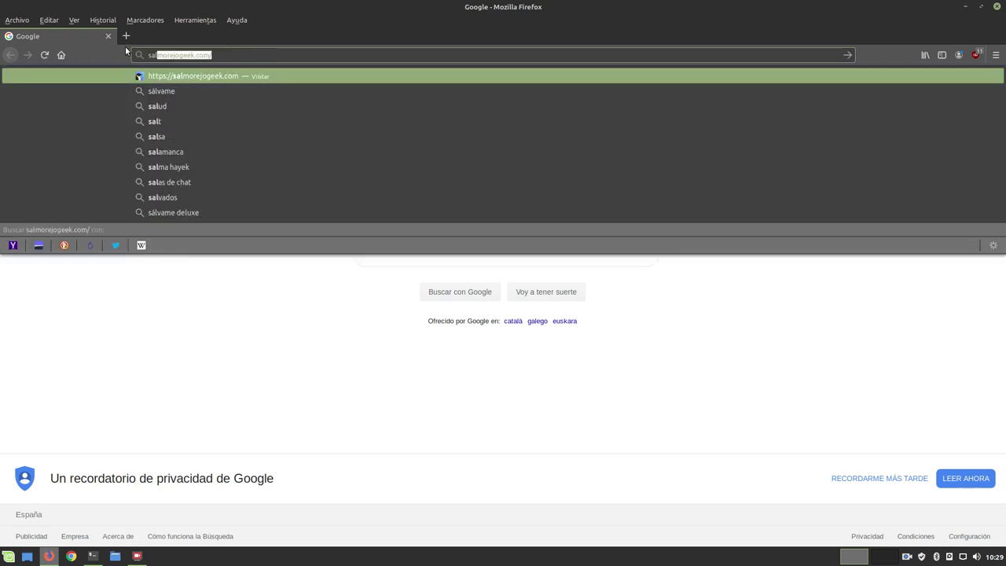
key("Return")
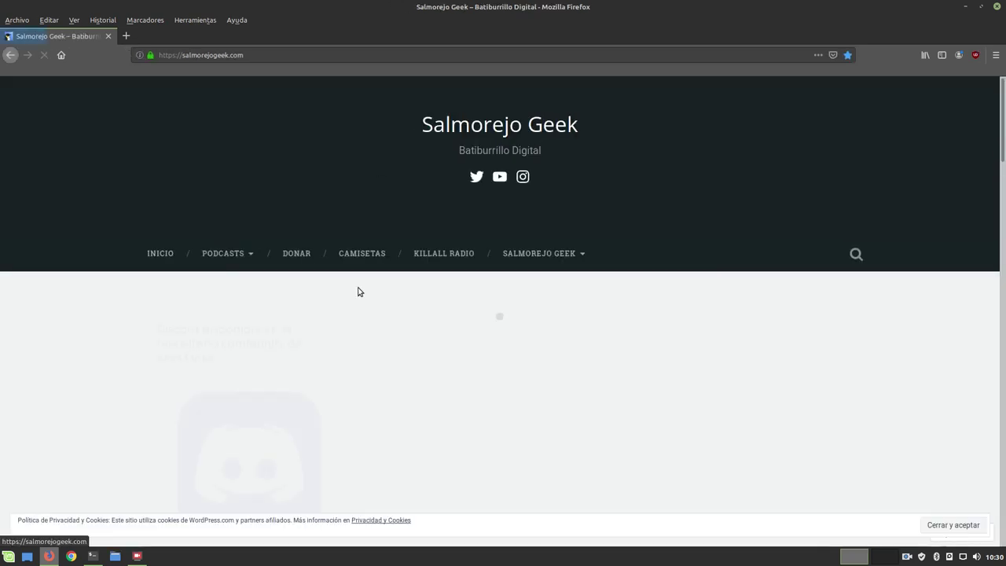
- Search the Salmorejo Geek site for "spotify"
scroll(359, 291, "down", 2)
scroll(395, 287, "up", 3)
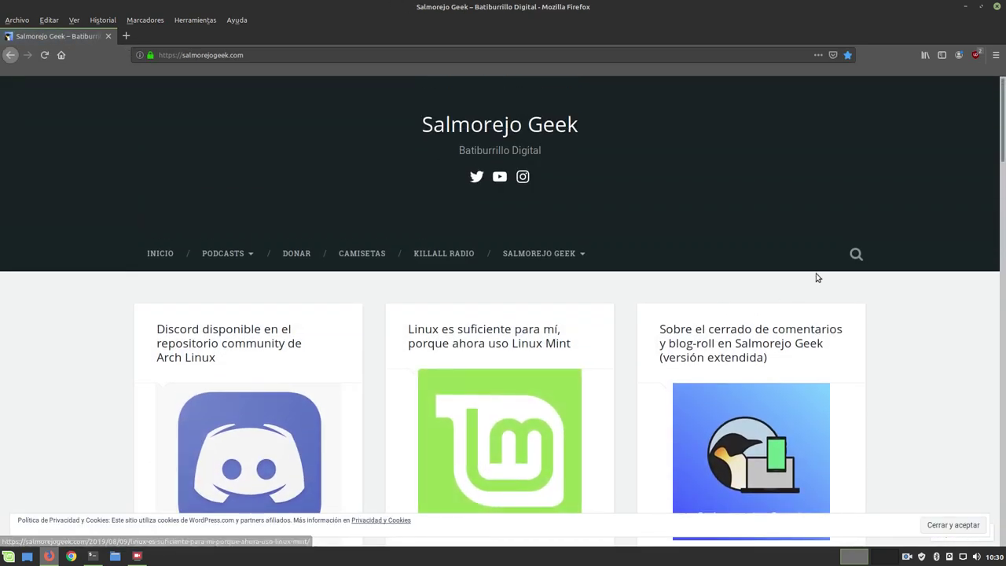
left_click(853, 253)
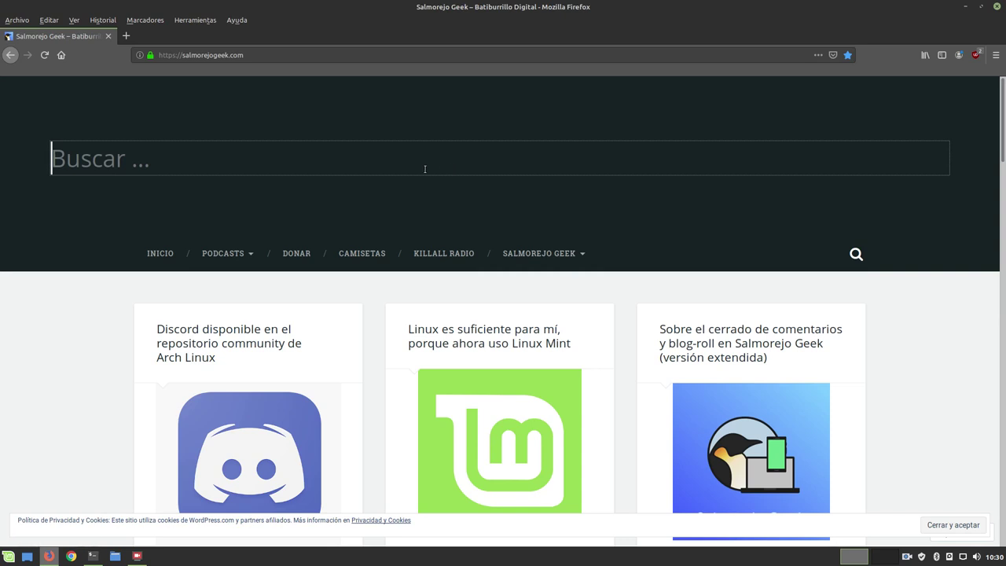
type("spo")
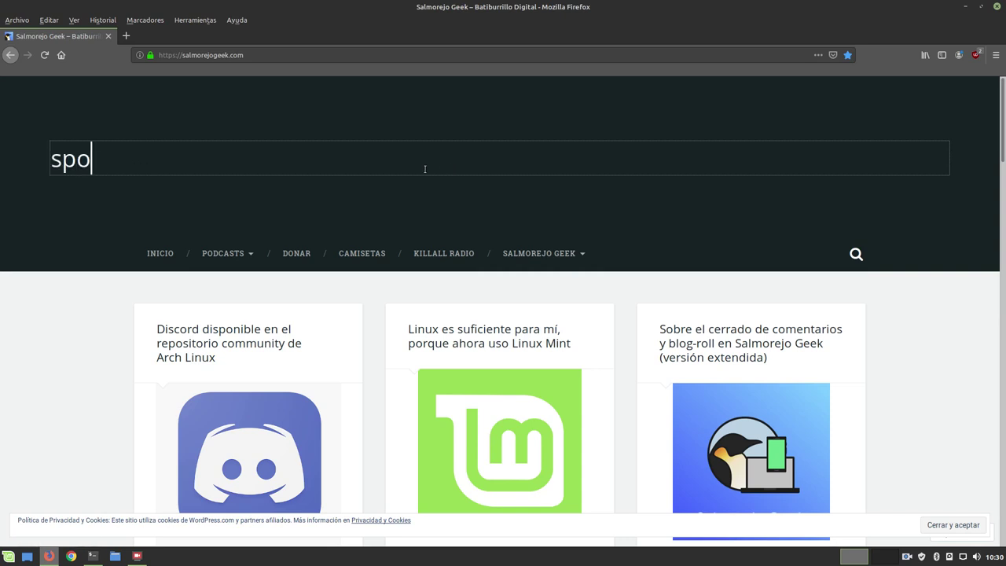
type("tify")
key("Return")
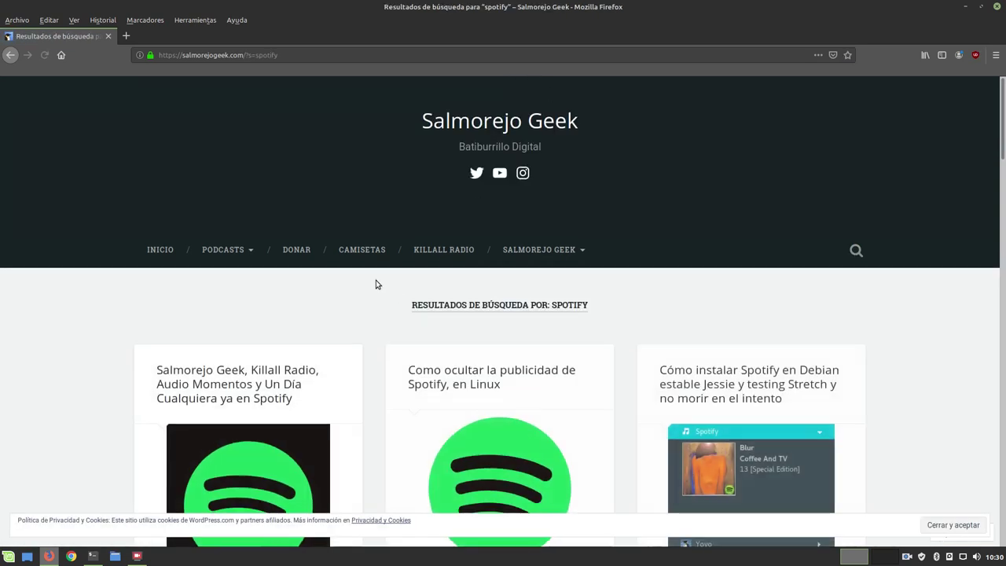
- Open the article "Cómo instalar Spotify en Debian estable Jessie y testing Stretch y no morir en el intento" from the search results
scroll(376, 283, "down", 3)
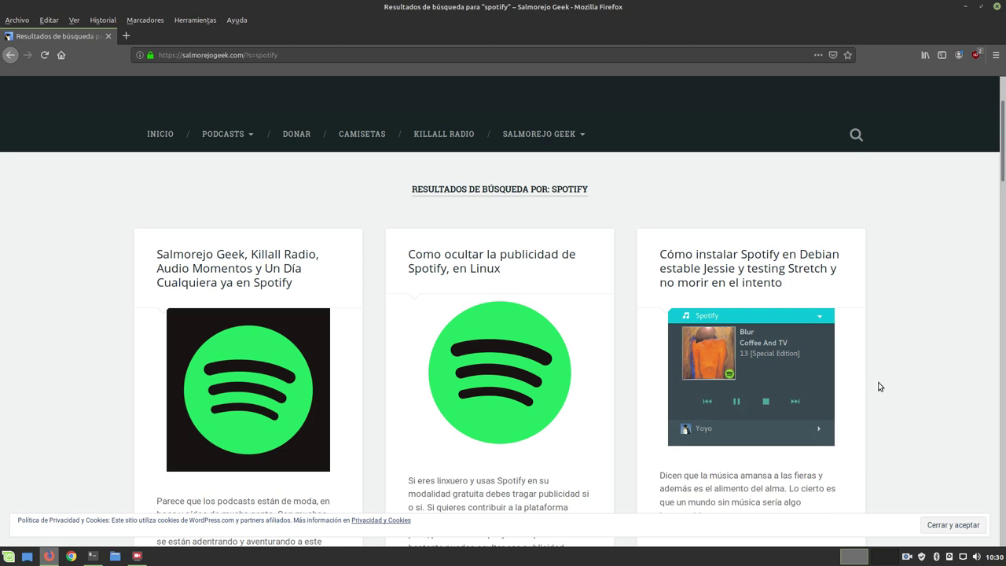
scroll(877, 386, "down", 3)
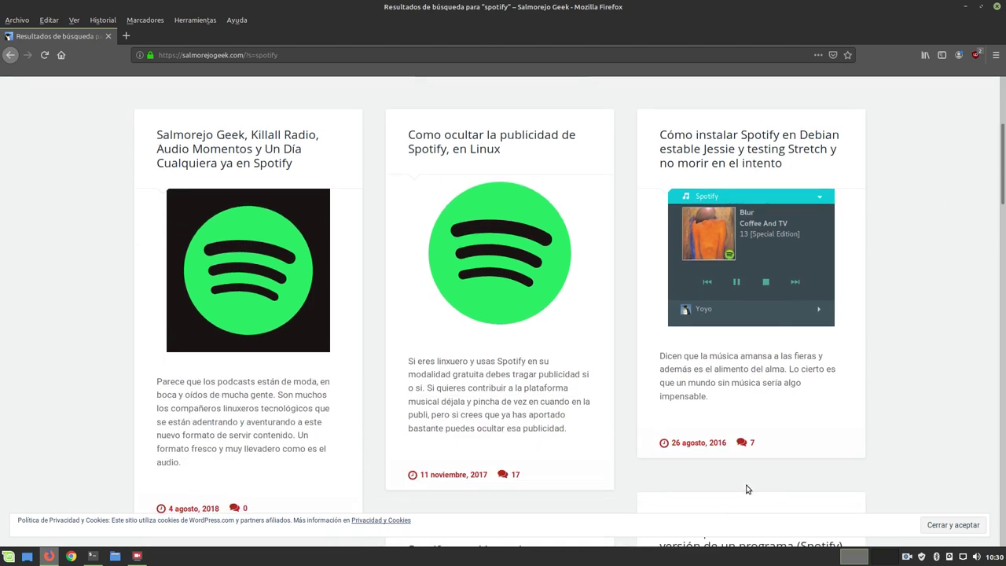
left_click(747, 259)
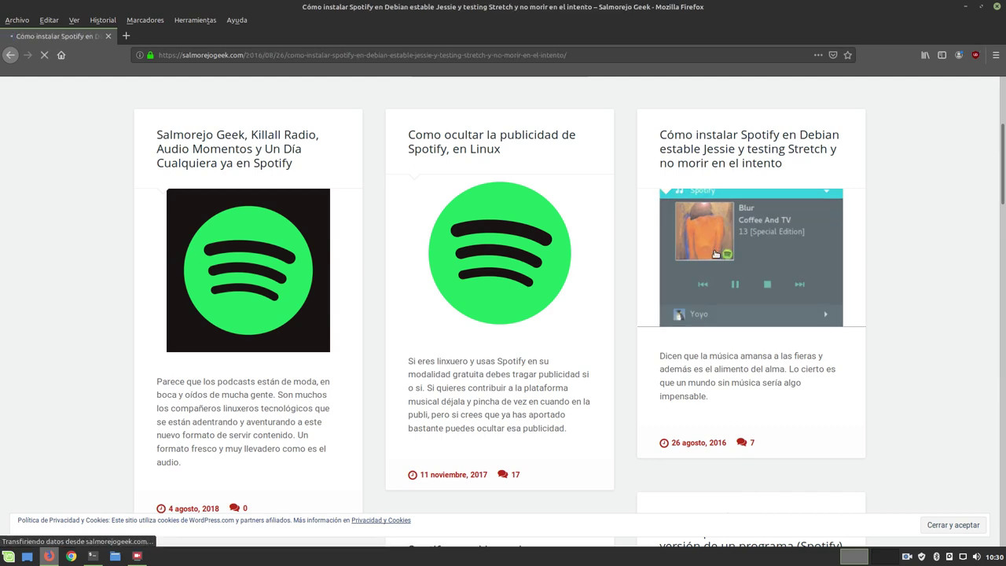
- Review the article's installation instructions and open its link to the Spotify repository in the Debian estable section
scroll(251, 363, "down", 9)
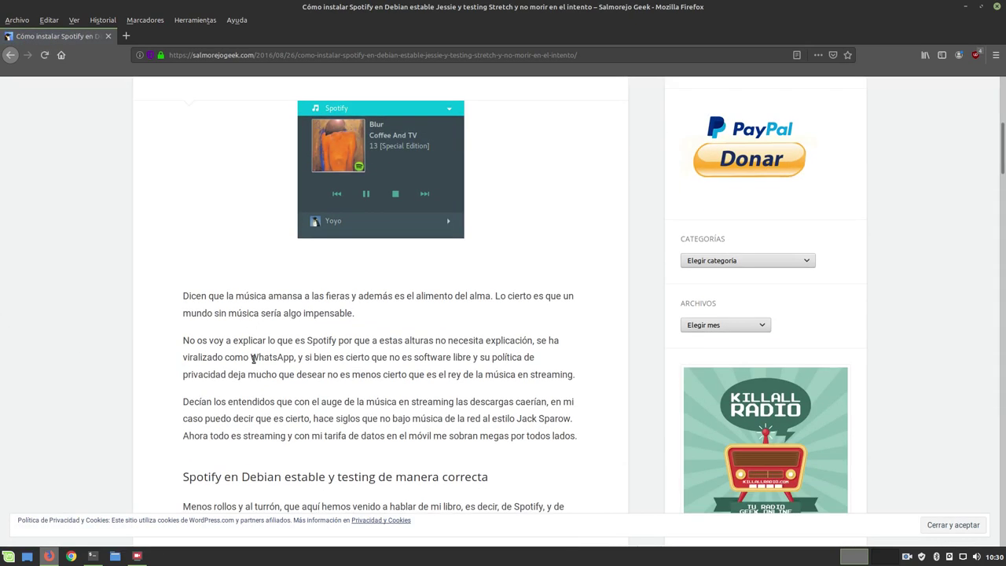
scroll(287, 356, "down", 5)
scroll(286, 355, "down", 8)
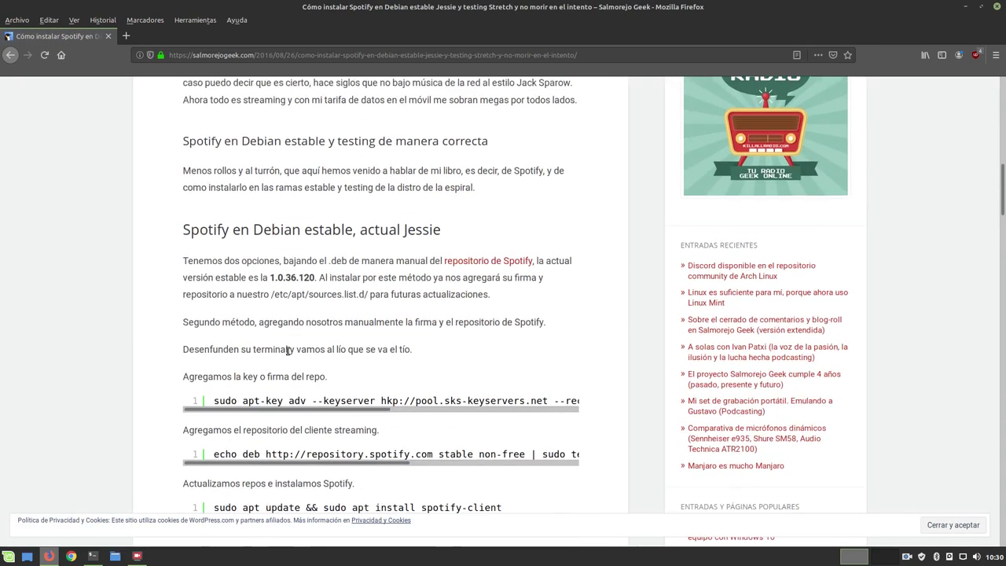
scroll(286, 355, "down", 8)
scroll(287, 354, "up", 13)
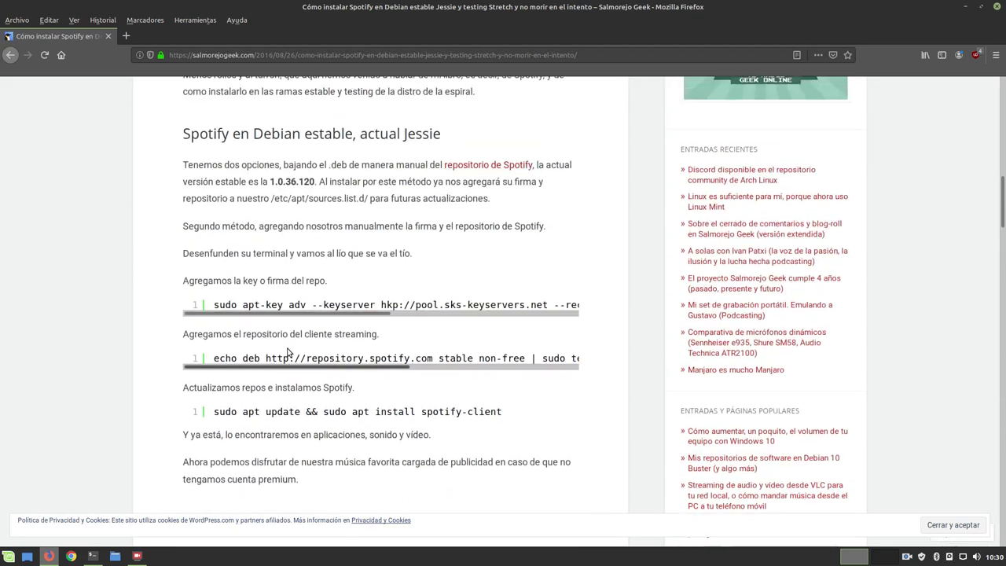
scroll(287, 353, "up", 10)
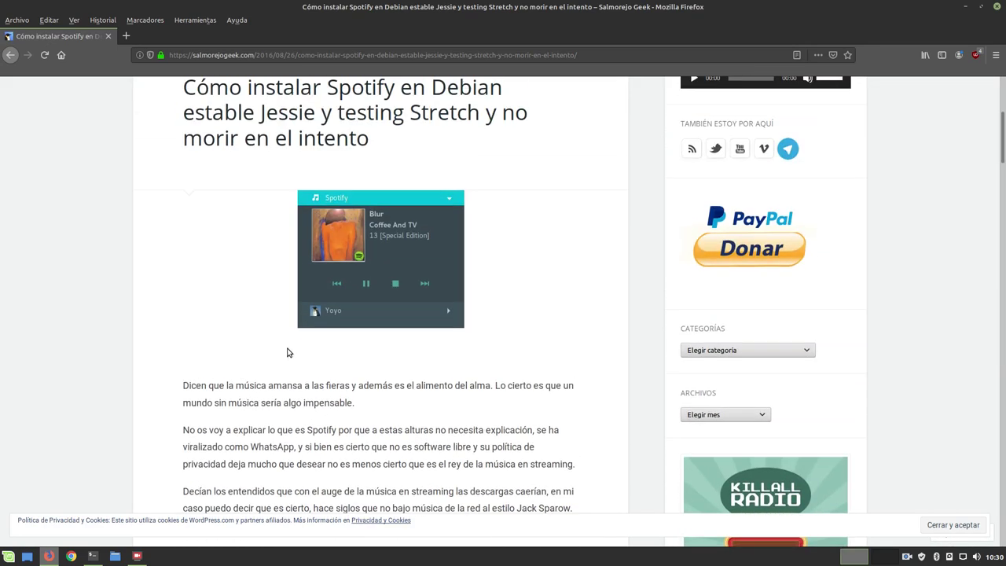
scroll(287, 353, "down", 9)
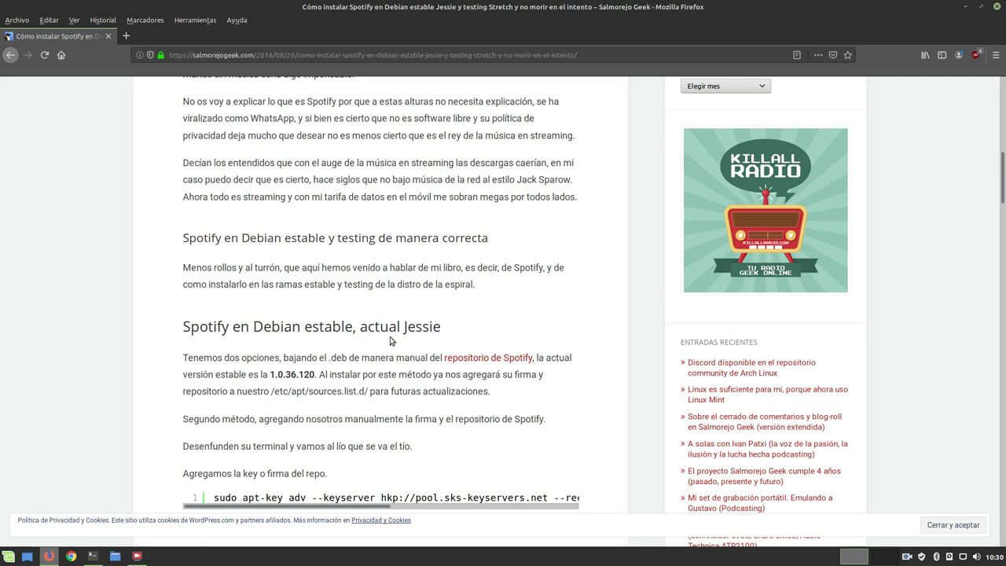
left_click(481, 357)
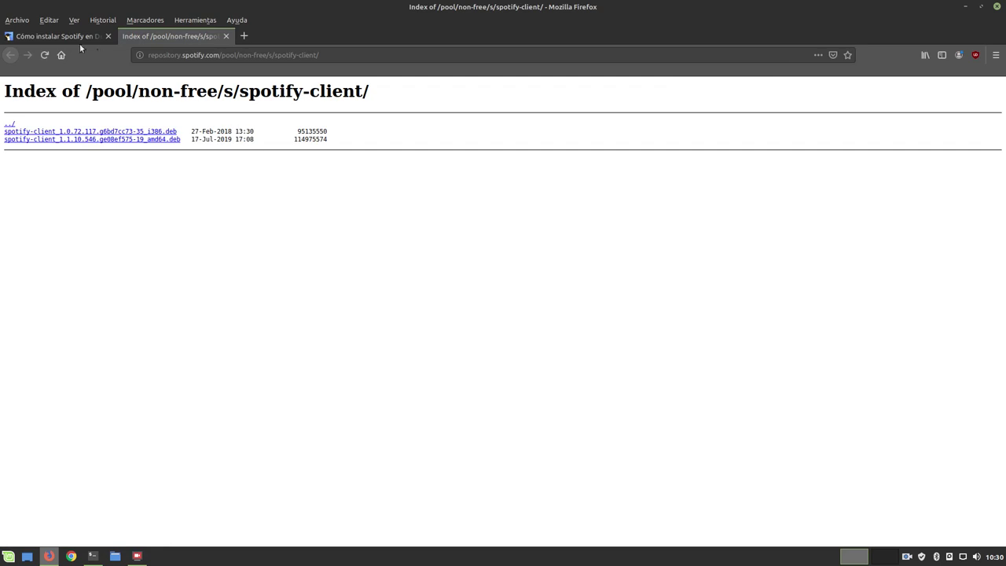
- Download spotify-client_1.1.10.546.ge08ef575-19_amd64.deb from the repository index, choosing to save the file
left_click(79, 39)
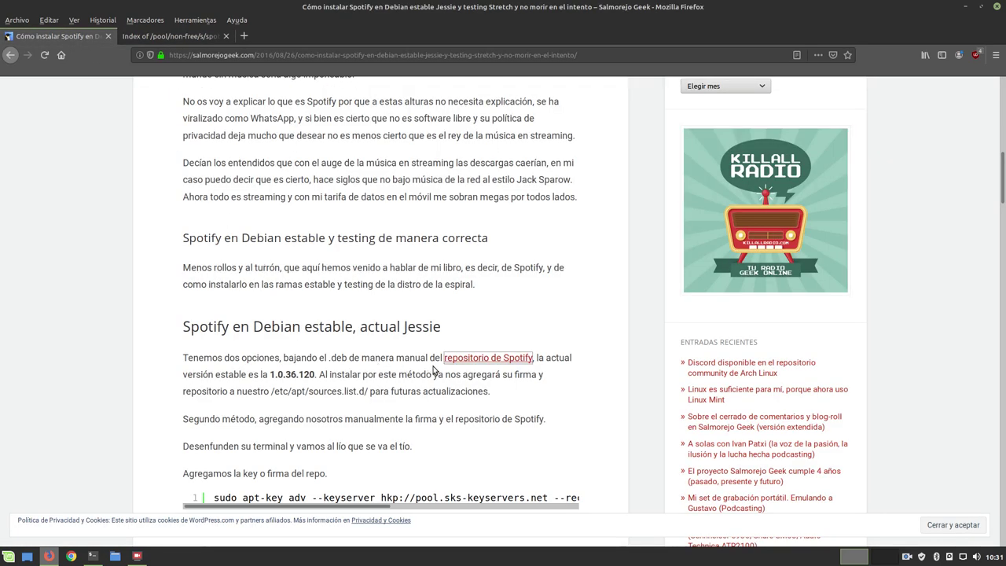
left_click(206, 36)
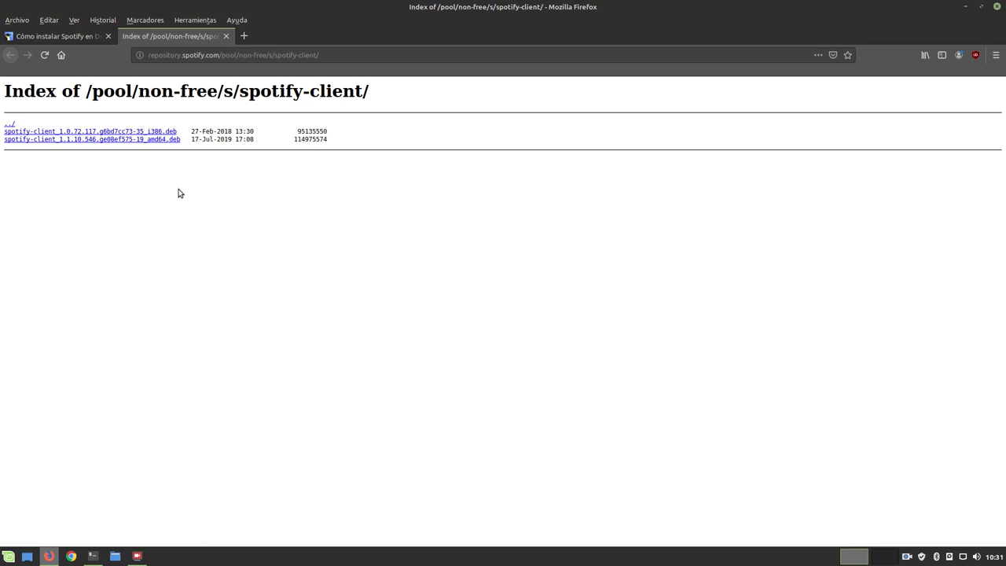
left_click(99, 139)
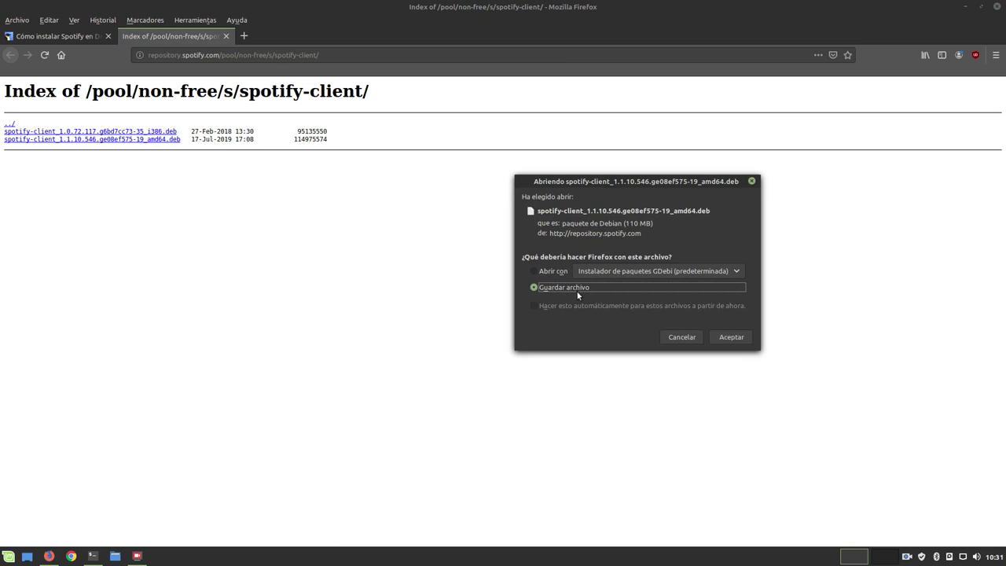
left_click(737, 338)
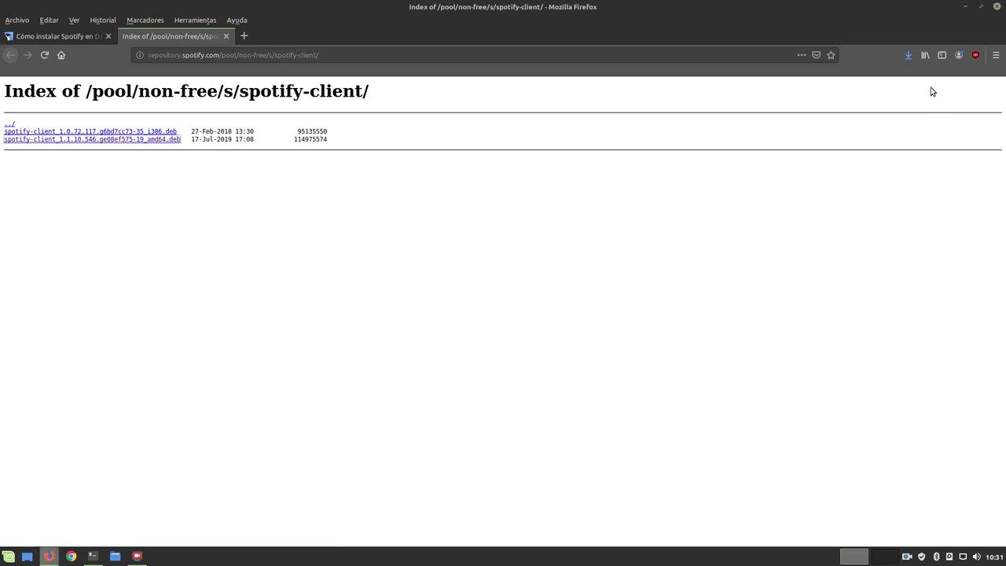
- Minimize Firefox and open the Descargas folder in the file manager
left_click(966, 7)
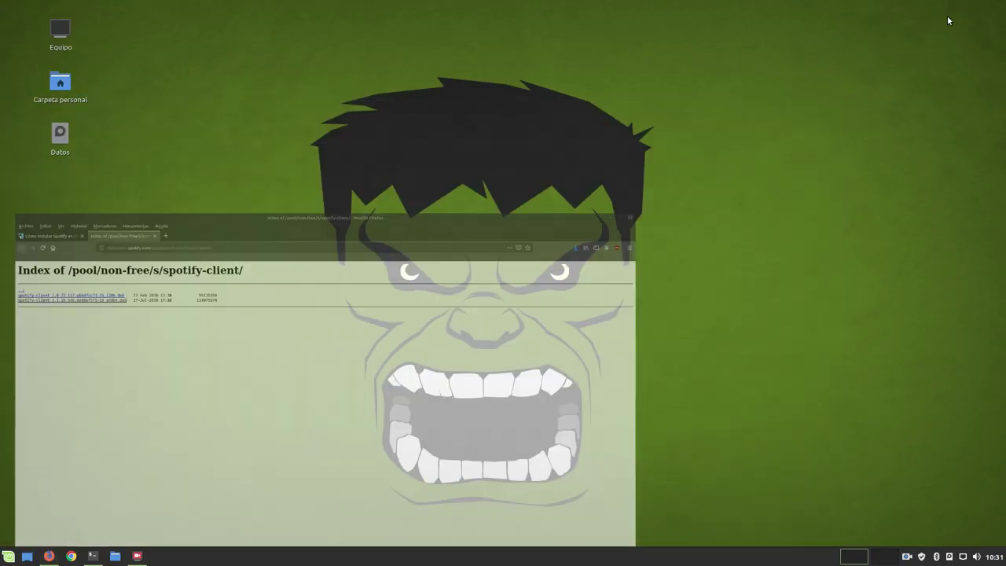
left_click(114, 556)
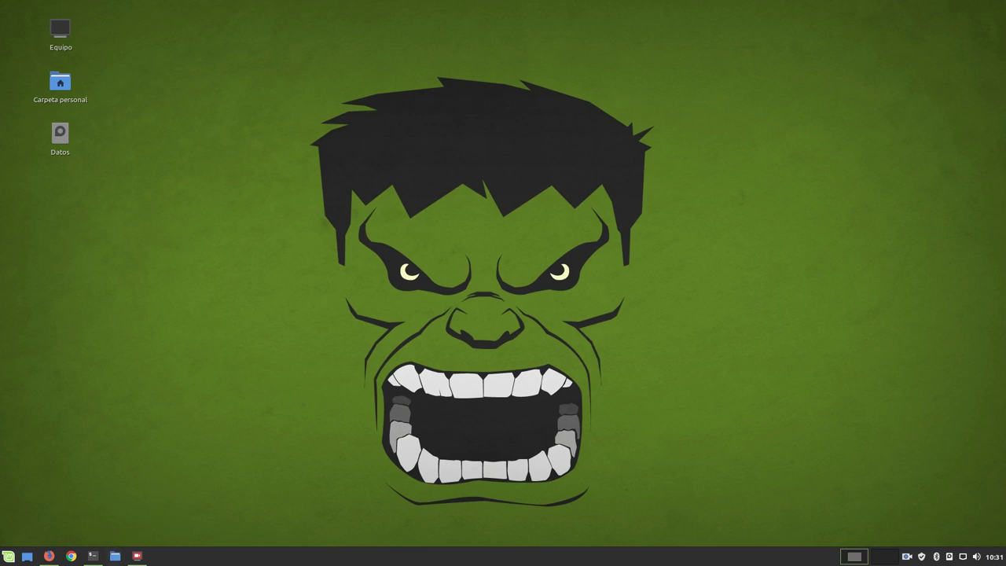
double_click(404, 192)
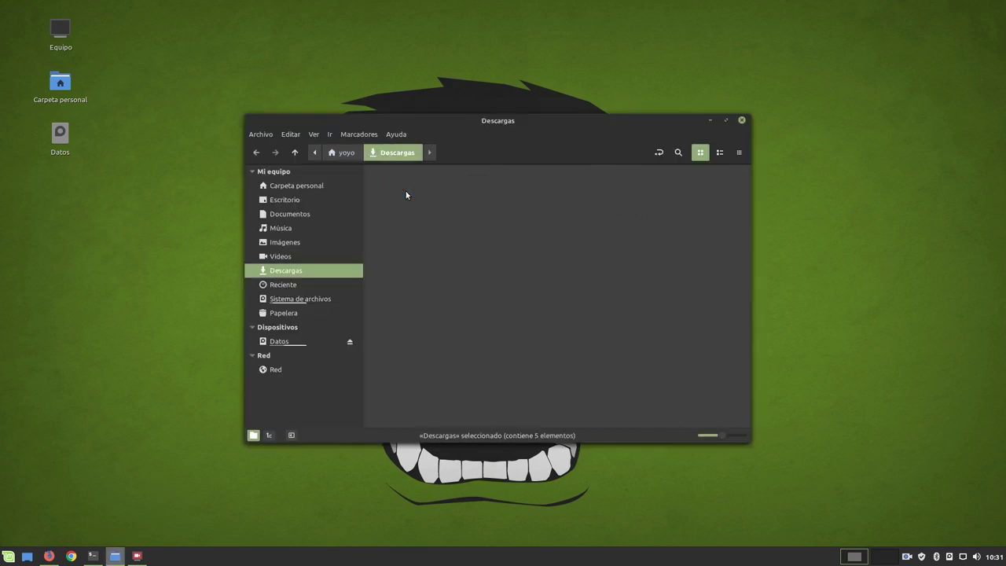
- Look over the downloaded Spotify, Google Chrome and ocenaudio .deb packages in the Descargas folder
left_click(495, 199)
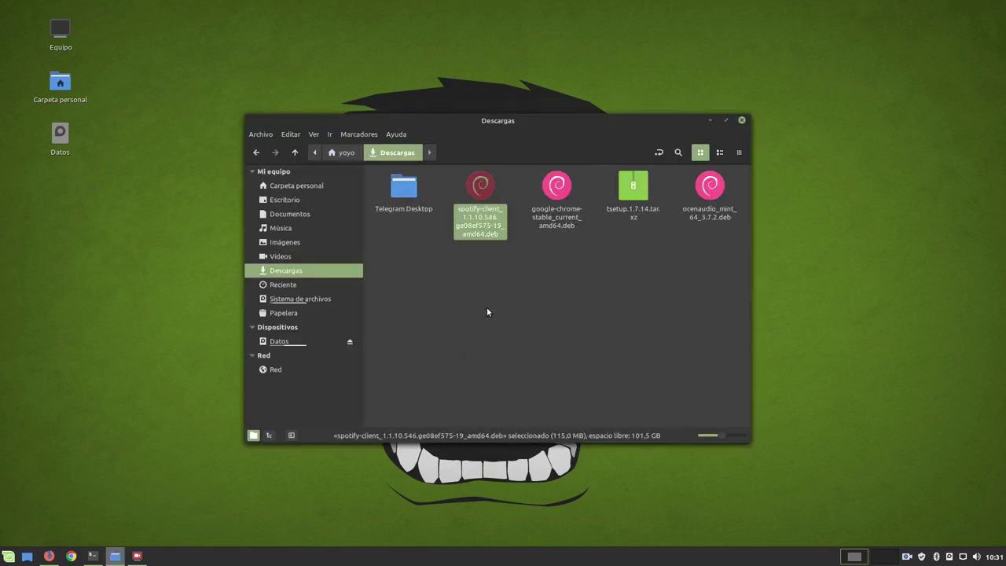
left_click(557, 200)
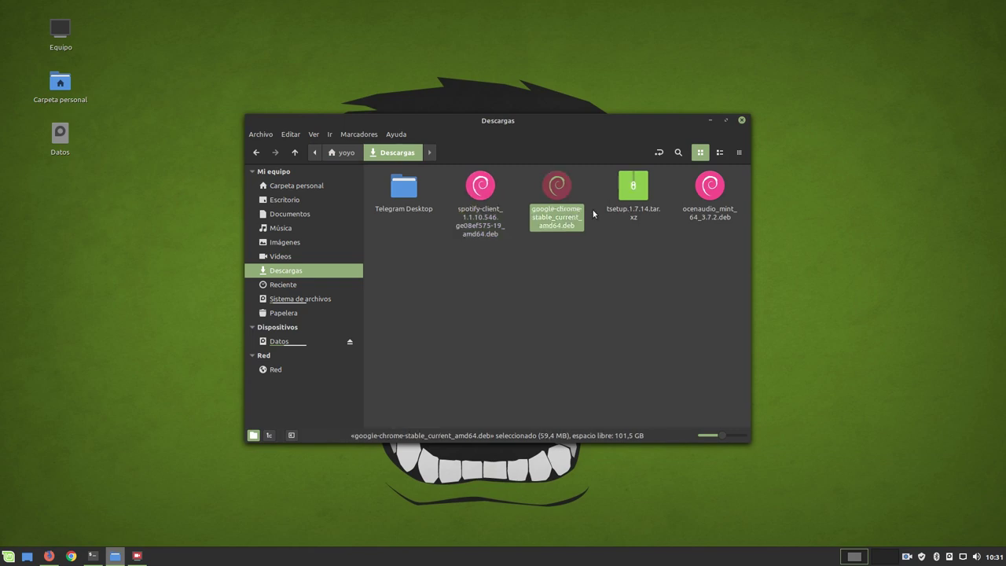
left_click(704, 214)
left_click(616, 282)
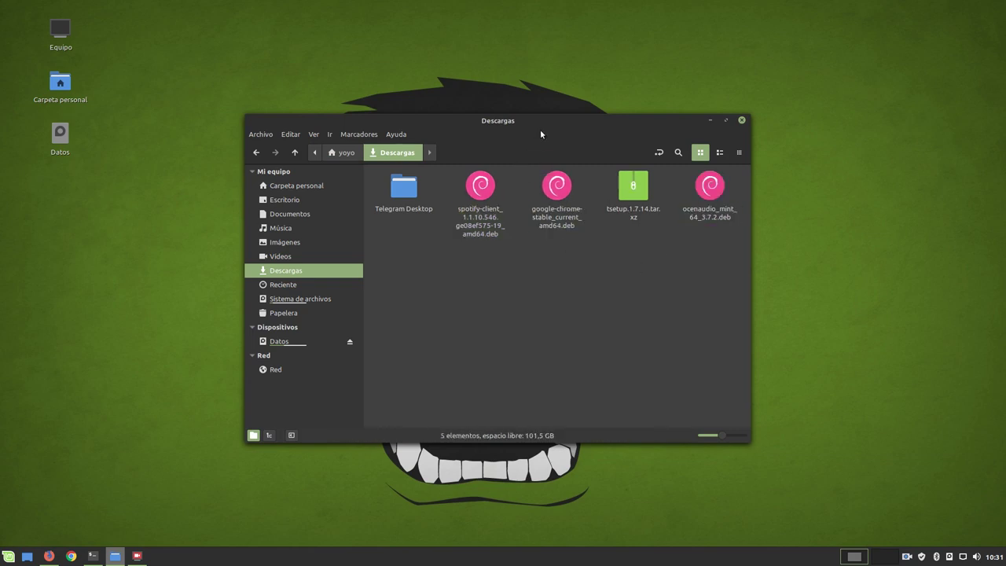
- Check the Spotify .deb package's available actions, including opening it with the GDebi package installer
left_click_drag(540, 129, 505, 94)
left_click(422, 180)
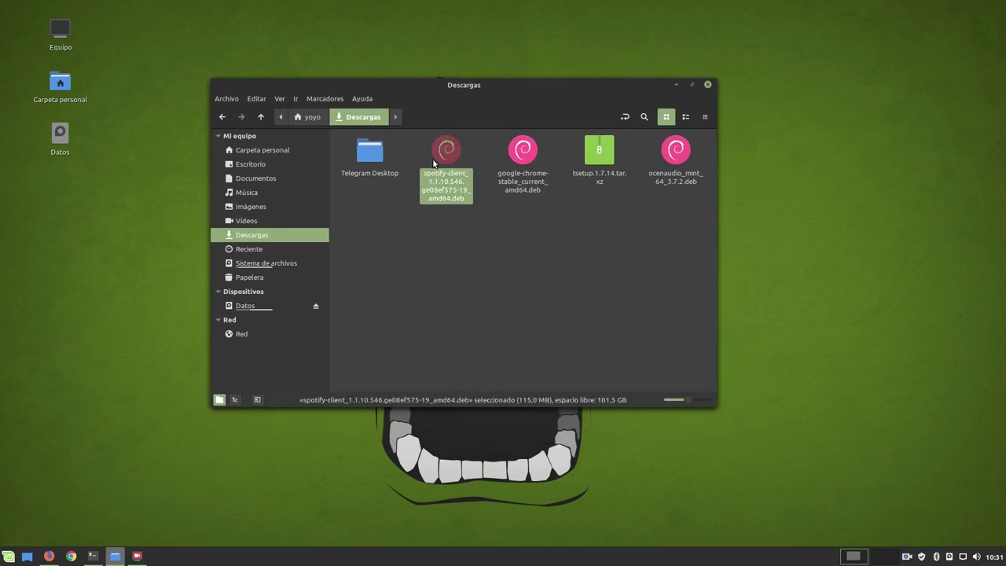
left_click(424, 262)
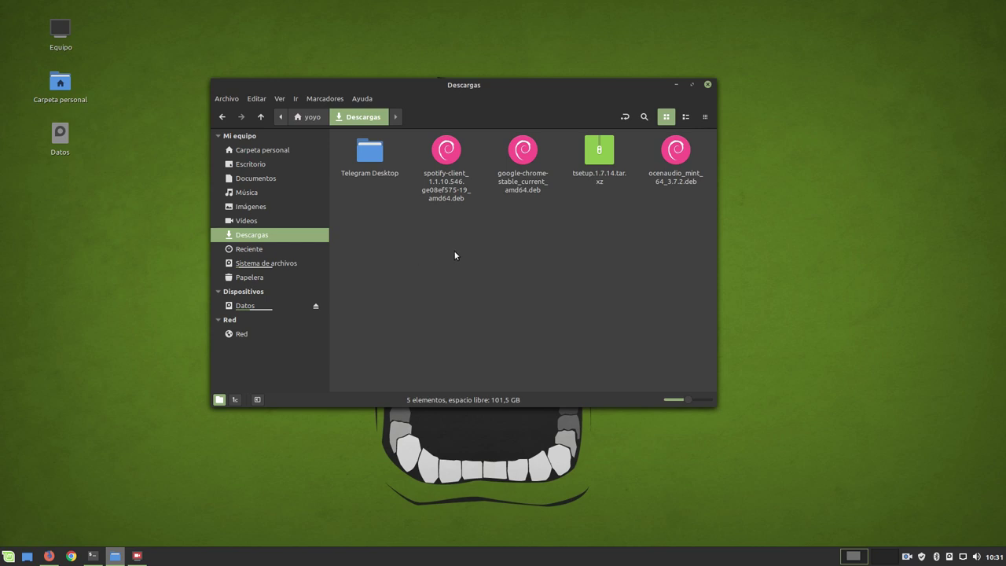
right_click(446, 154)
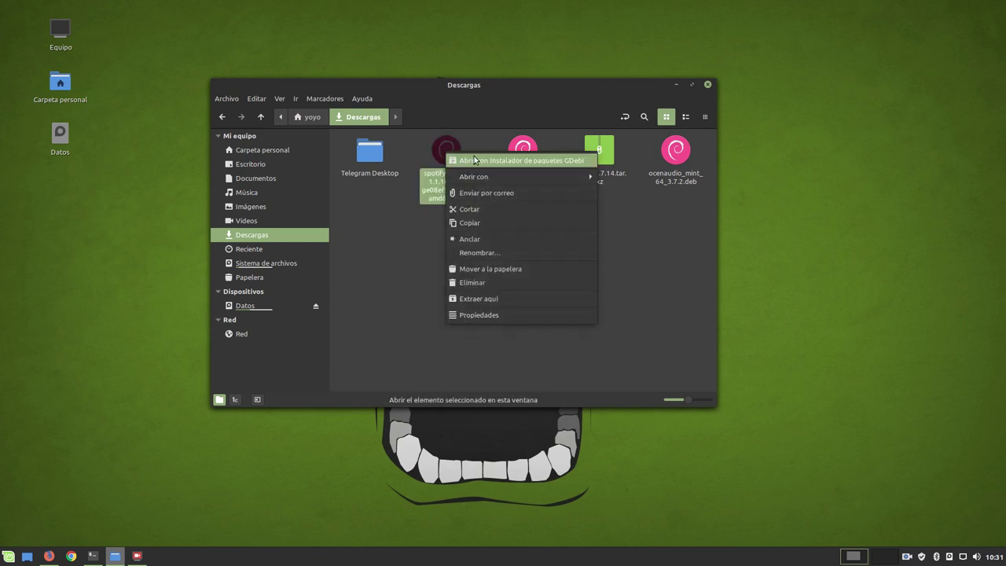
left_click(366, 268)
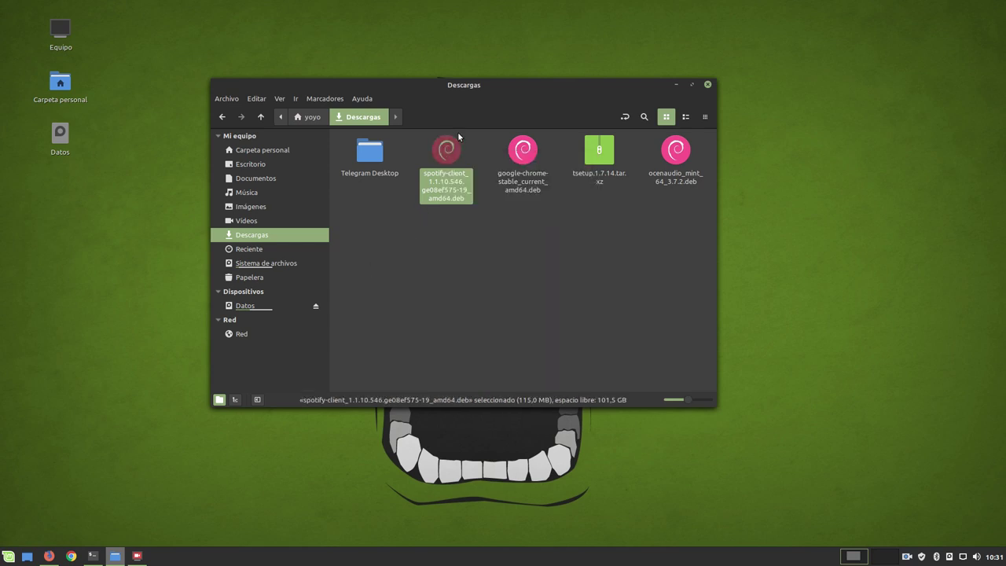
- Bring up the terminal beside the Descargas folder and run sudo apt install gdebi
left_click_drag(481, 95, 358, 50)
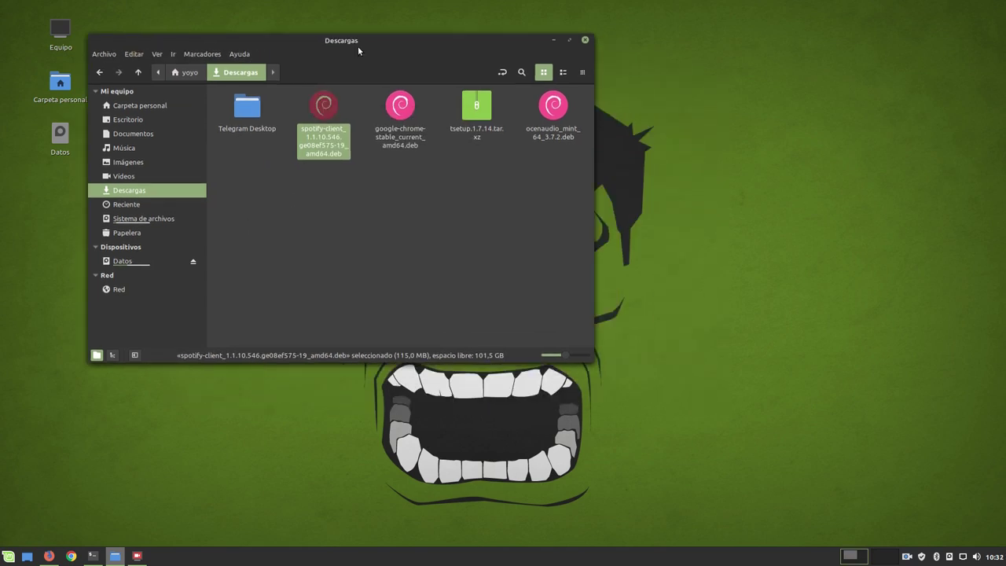
left_click(93, 555)
left_click_drag(372, 66, 596, 111)
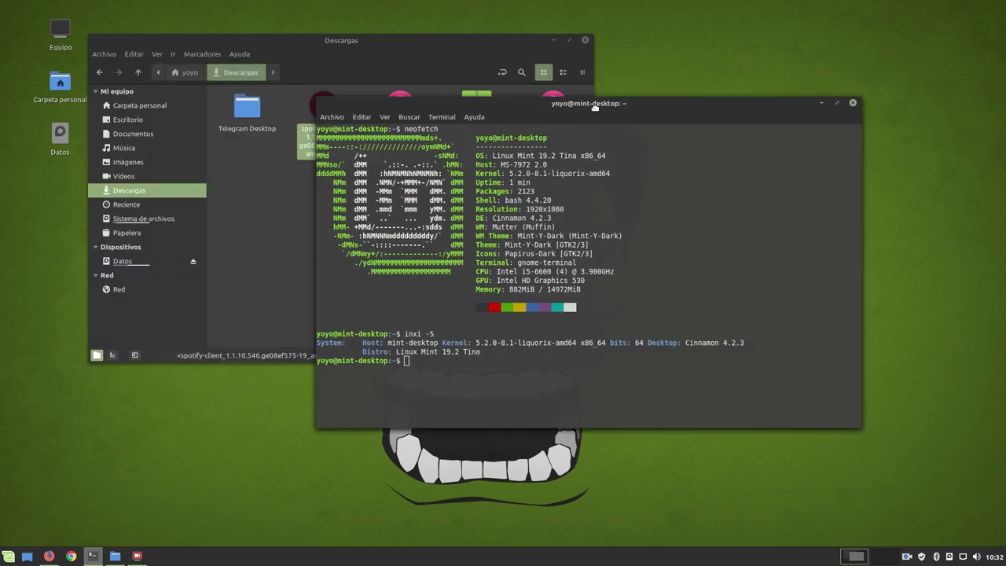
type("sudo apt install")
type("gdebi")
key("Return")
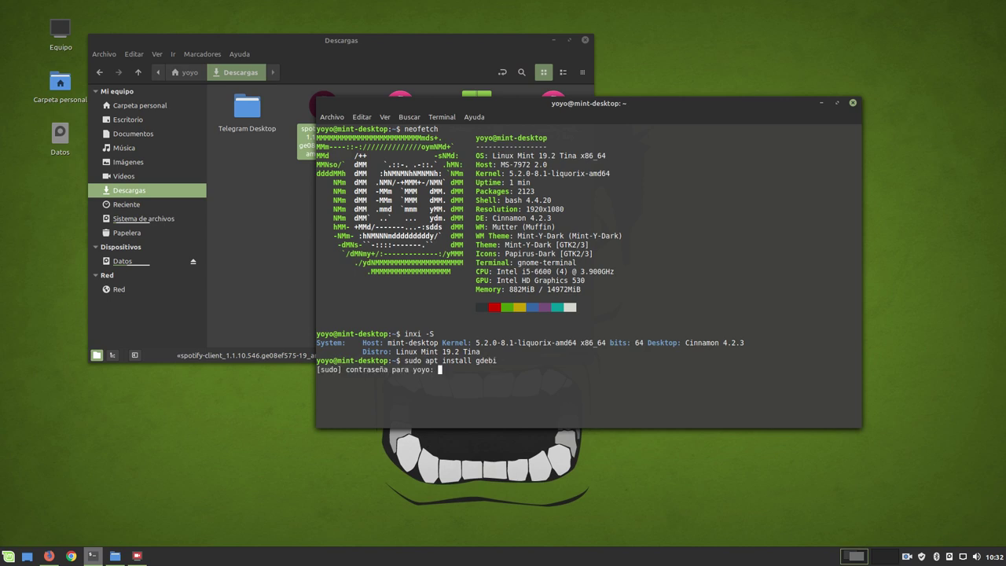
- Authorize the gdebi installation with the account password, and minimize the terminal when it completes
type("*******")
key("Return")
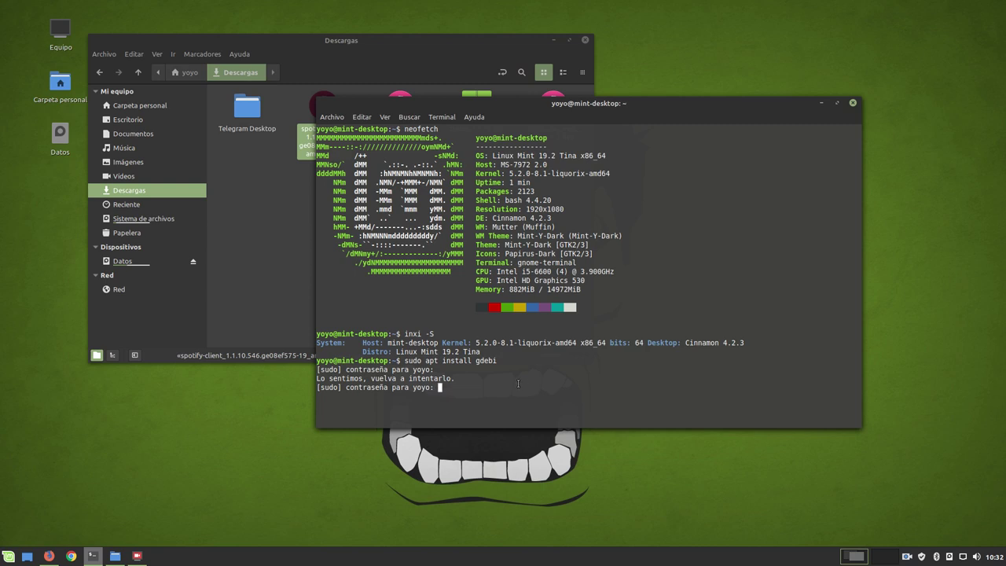
type("*******")
key("Return")
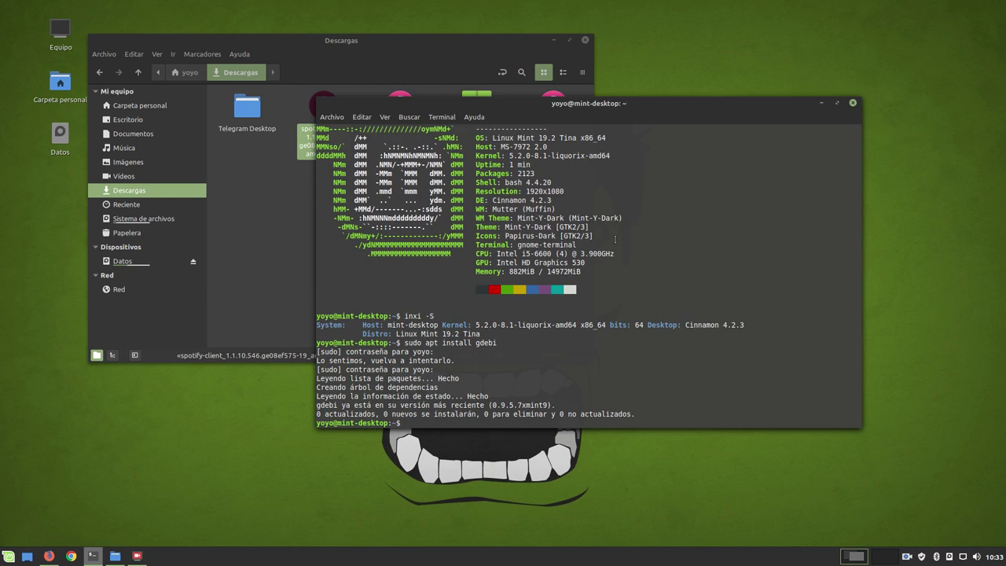
left_click(821, 103)
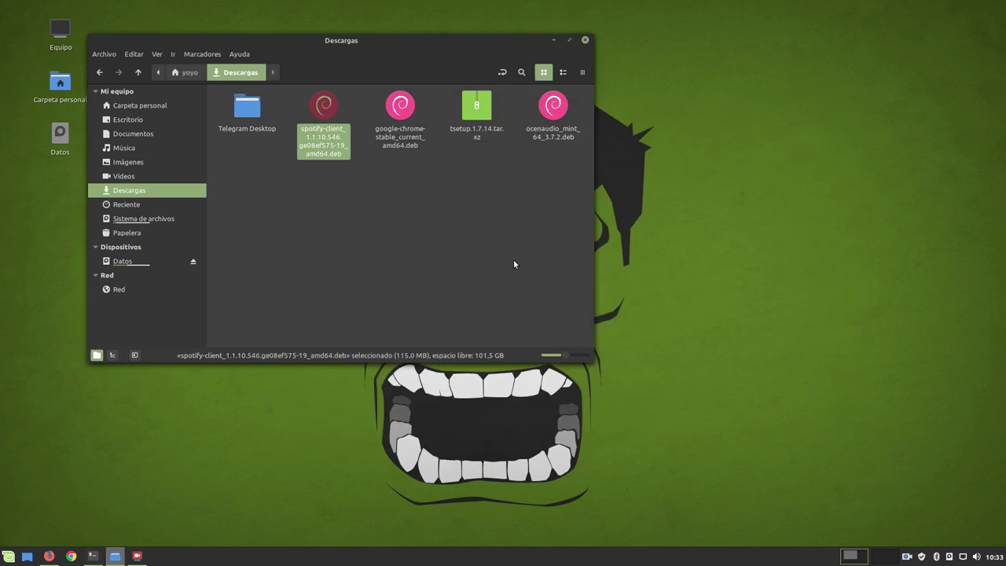
- Open the spotify-client .deb package from Descargas with the GDebi package installer
left_click(333, 239)
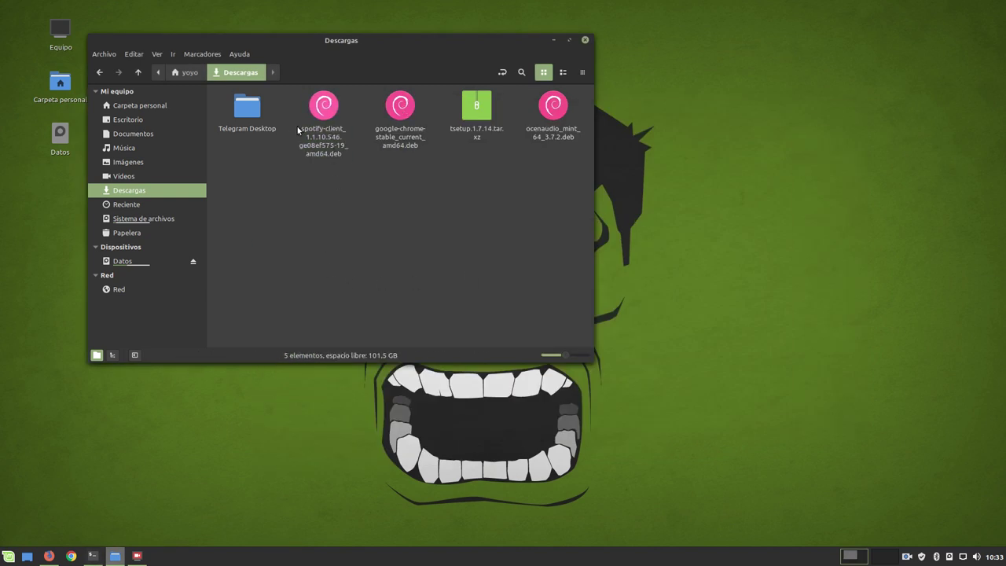
right_click(329, 116)
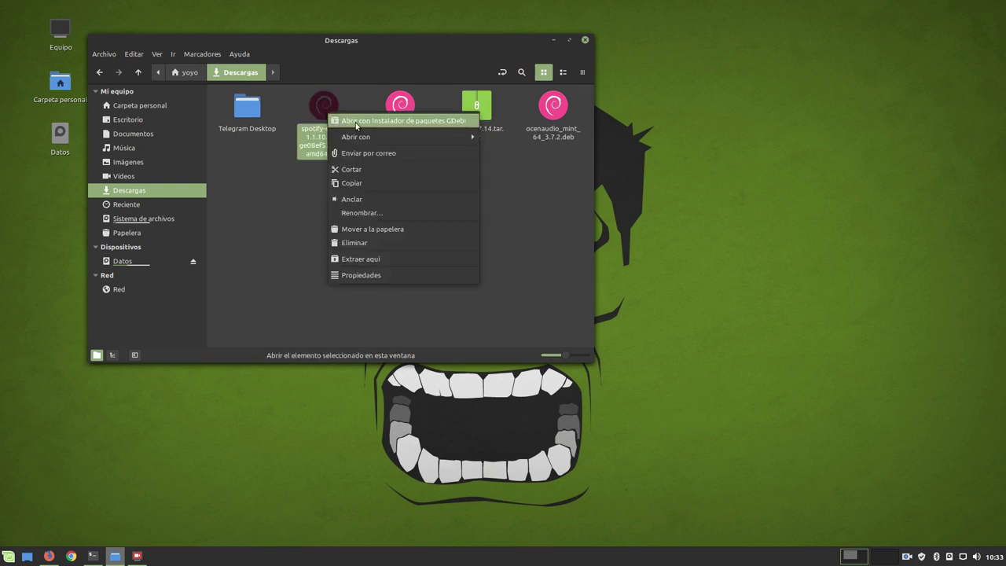
left_click(355, 122)
left_click_drag(444, 50, 399, 37)
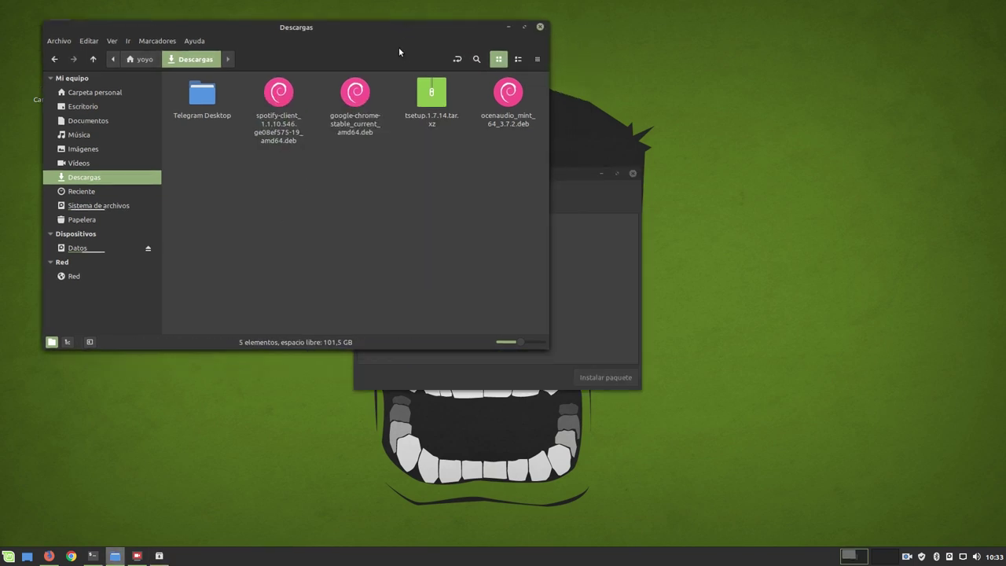
- Compose sudo gdebi '/home/yoyo/Descargas/spotify-client_1.1.10.546.ge08ef575-19_amd64.deb' in a widened terminal, and close the terminal without running it
left_click(91, 558)
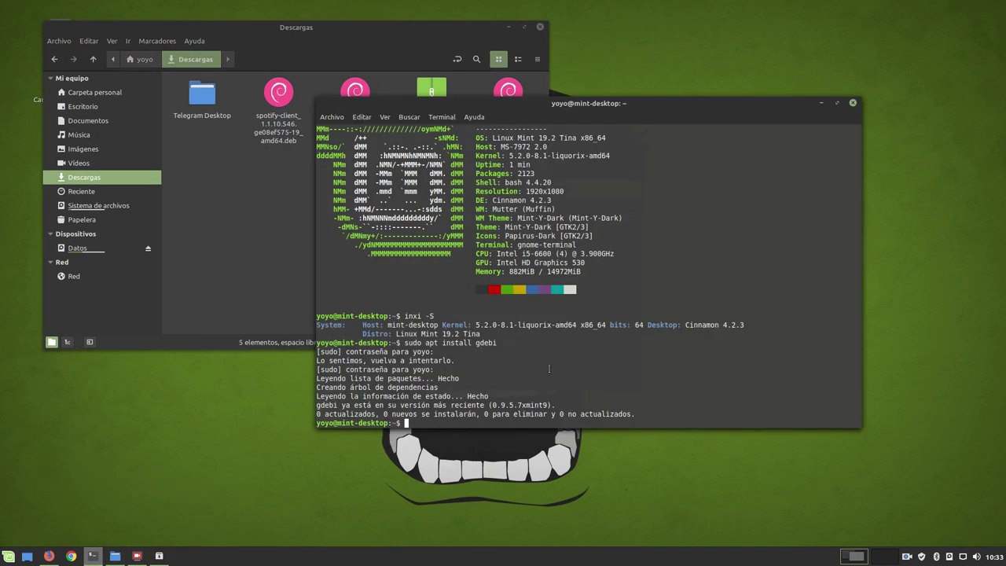
left_click_drag(863, 429, 980, 433)
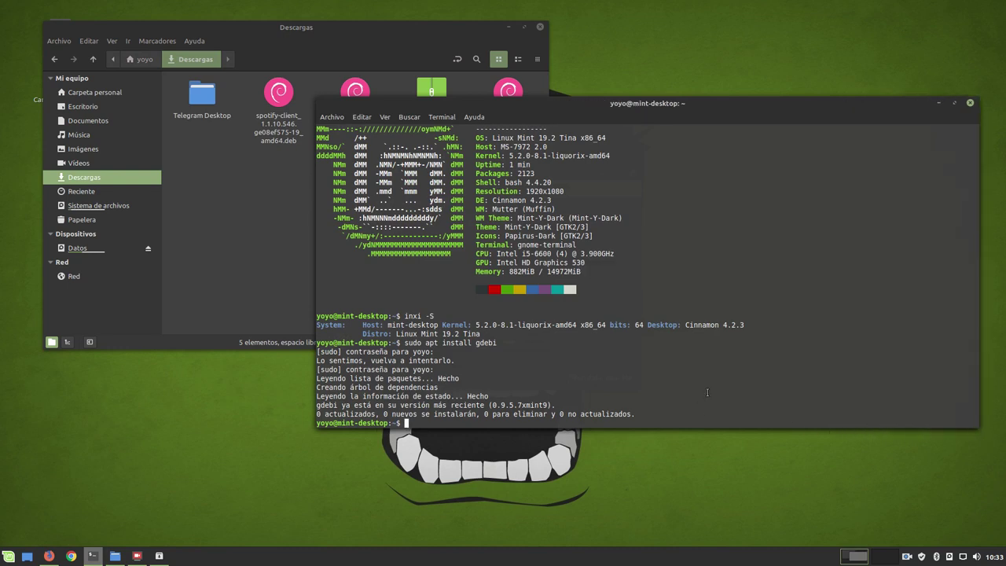
type("sudo gdebi")
left_click_drag(278, 95, 763, 364)
left_click(797, 352)
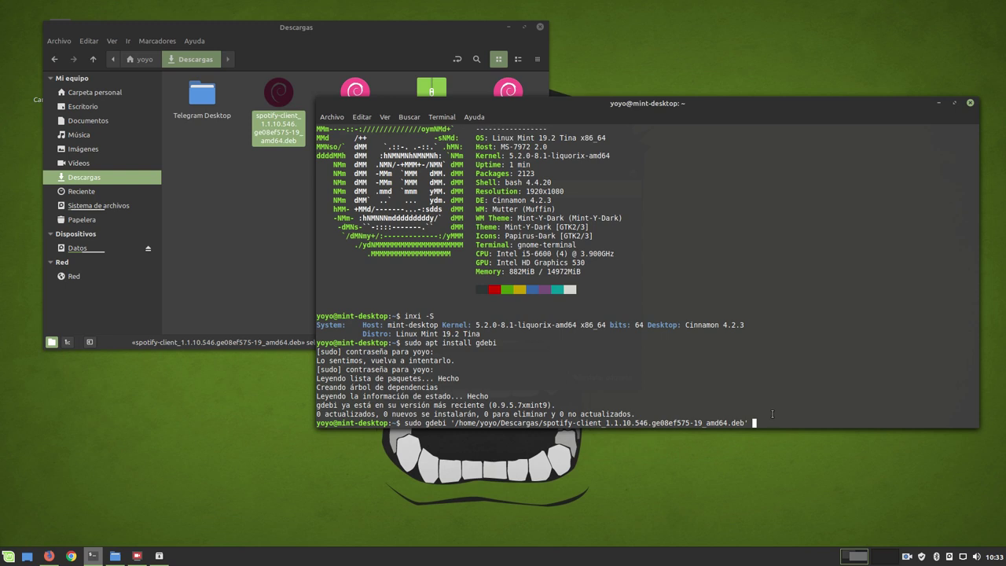
left_click(971, 104)
- Open the Spotify package again in another GDebi package installer window
left_click(312, 219)
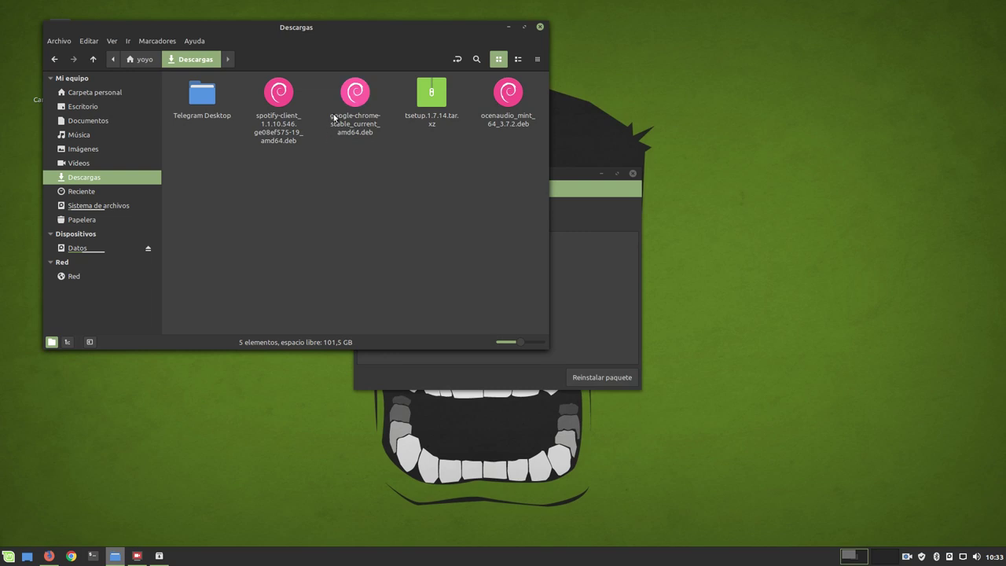
right_click(280, 96)
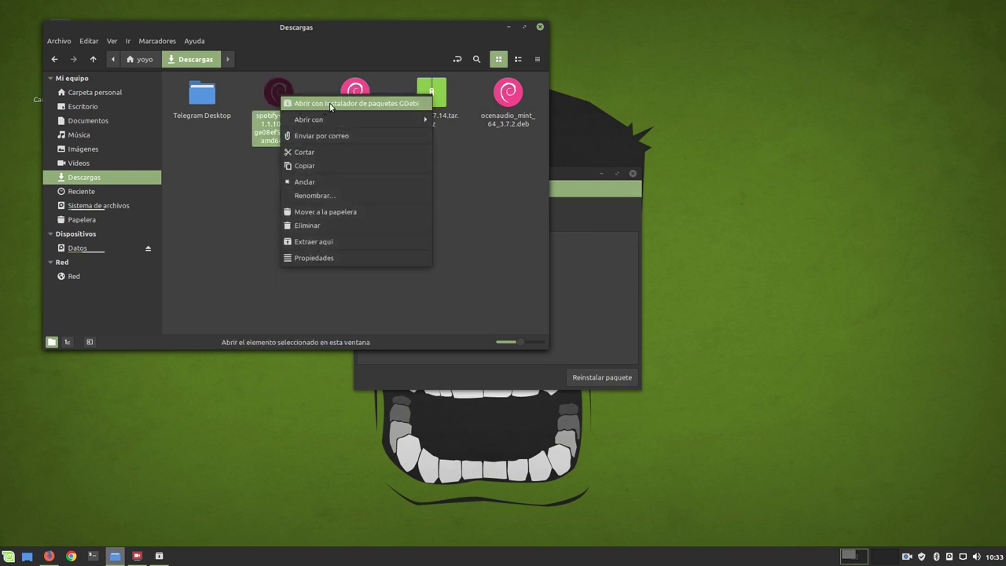
left_click(330, 105)
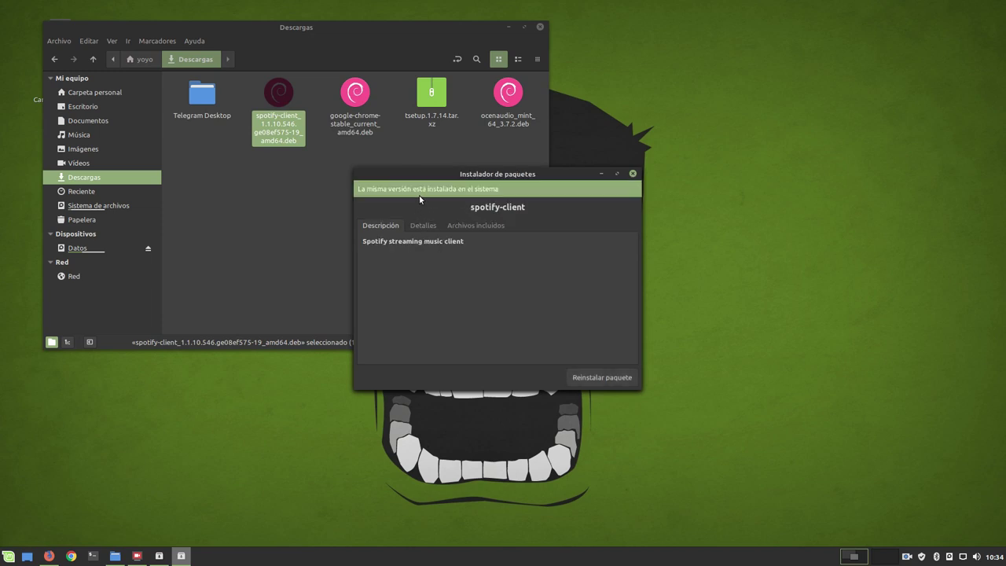
- Open a second file manager window and go to the Imágenes folder in it
left_click(246, 246)
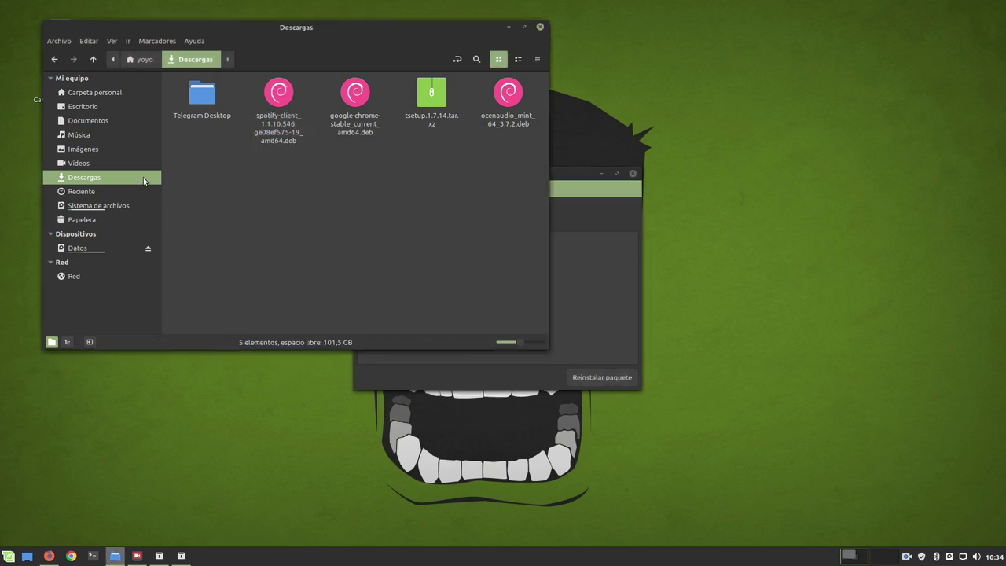
left_click(59, 41)
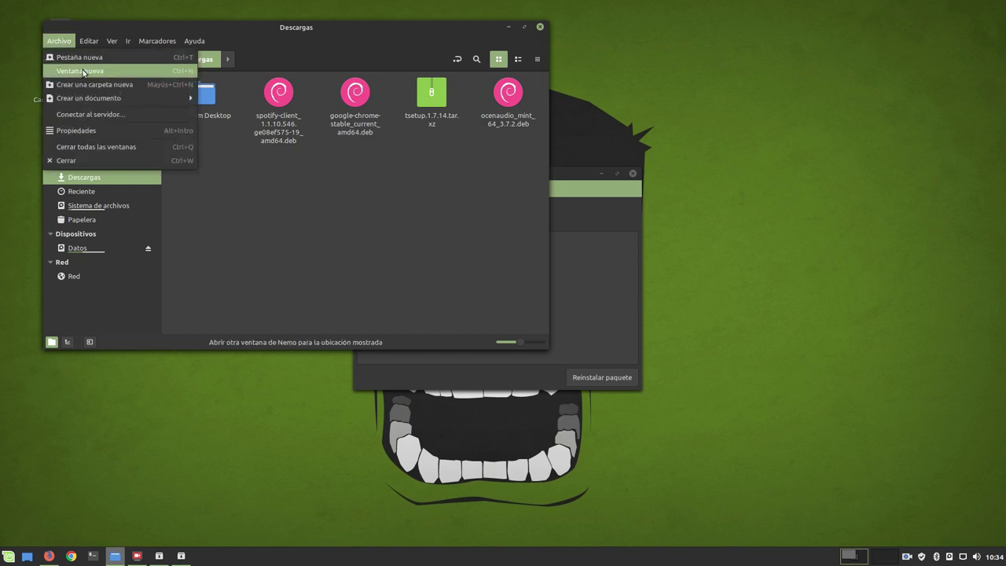
left_click(83, 73)
left_click(302, 243)
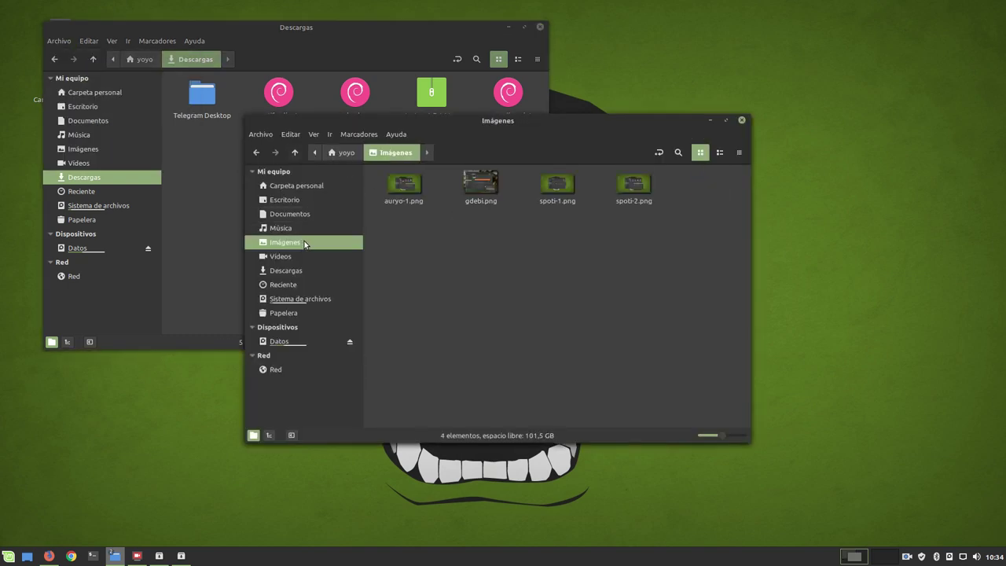
- View the spoti-1.png screenshot of the GDebi notice about the Spotify package, and close the viewer
double_click(558, 188)
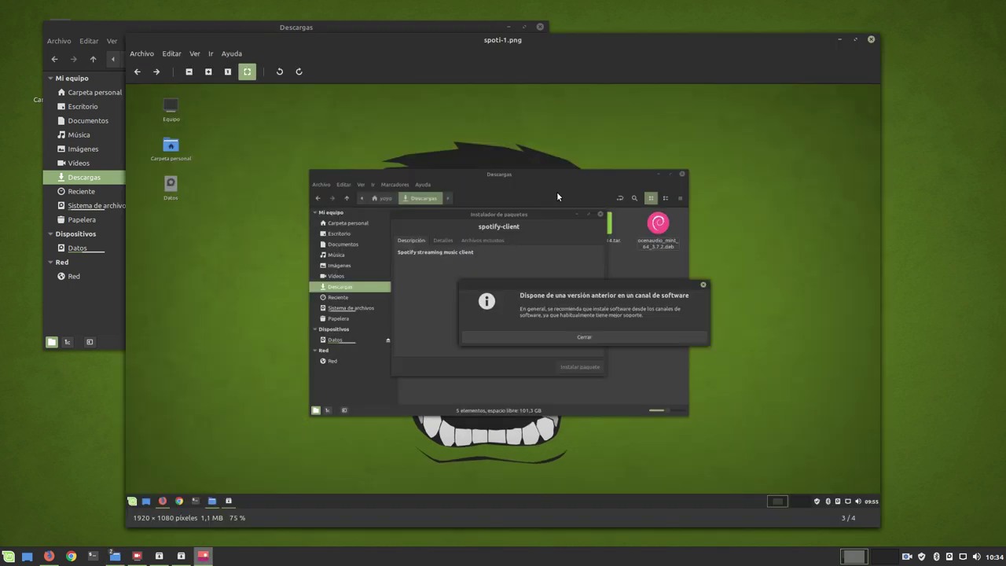
left_click(855, 39)
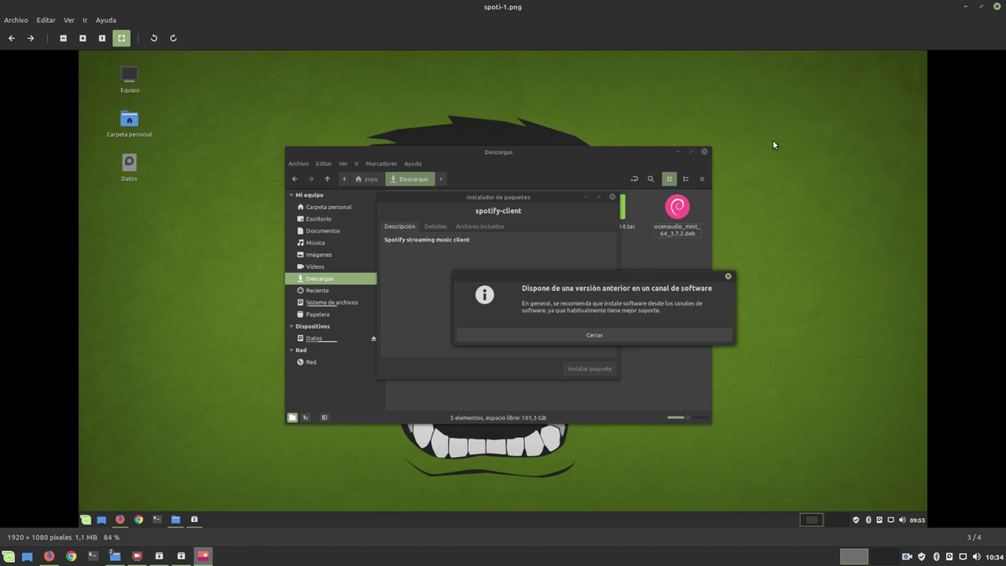
left_click(997, 7)
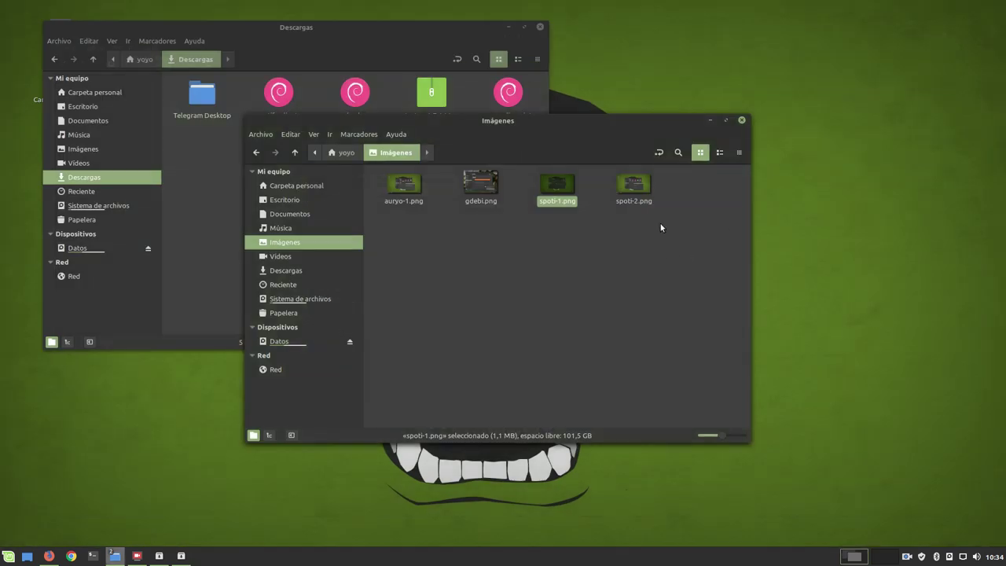
double_click(557, 187)
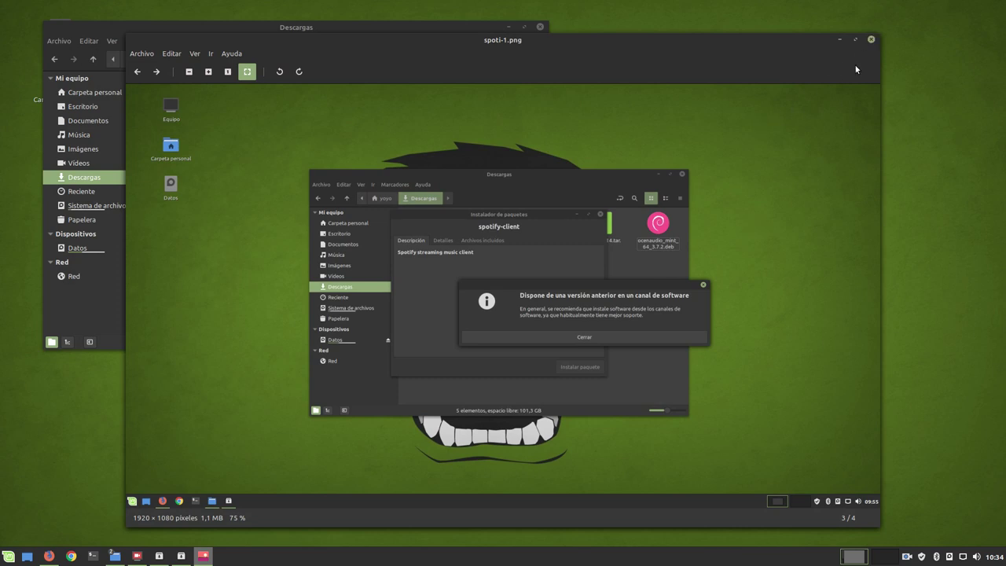
left_click(871, 38)
- View the spoti-2.png screenshot of the package installer enlarged to full screen, and close the viewer
double_click(632, 182)
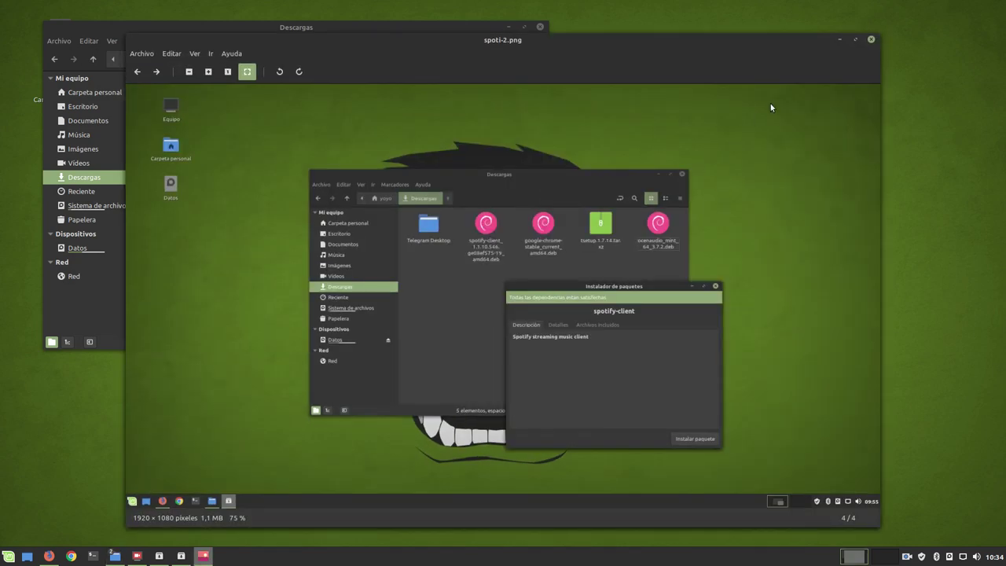
left_click(854, 38)
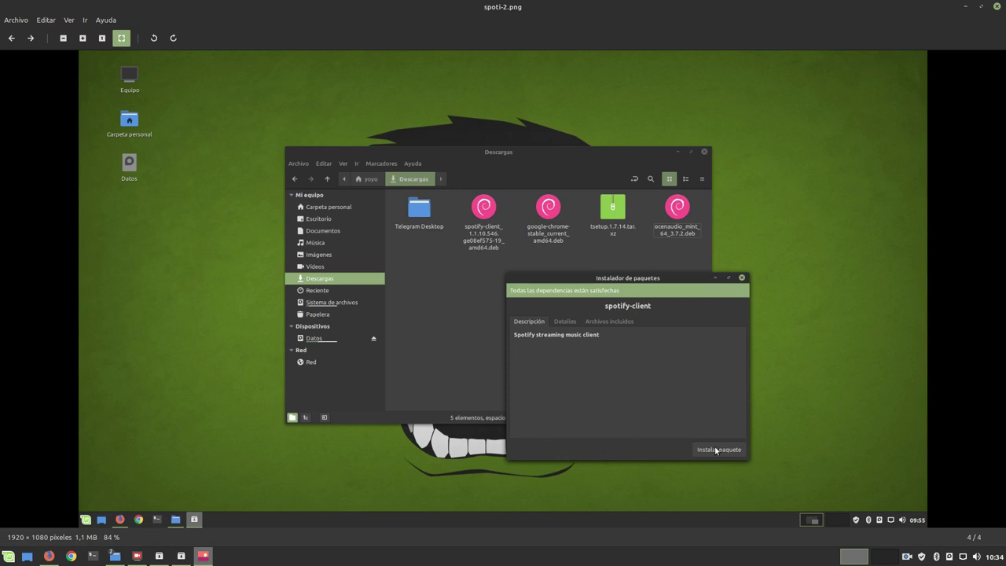
left_click(996, 6)
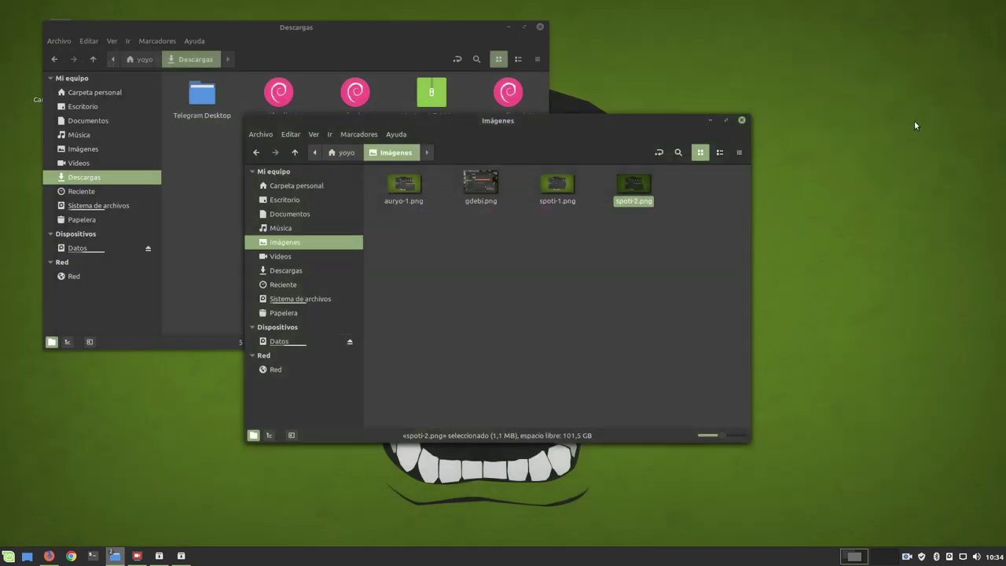
left_click(551, 265)
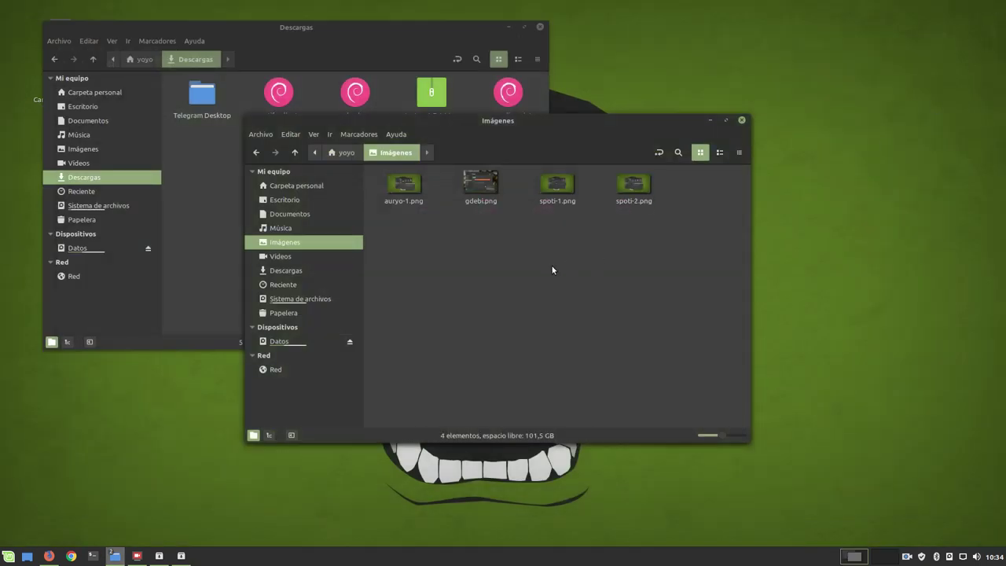
- Minimize both file manager windows and move the front package installer window clear of the one behind it
left_click(710, 121)
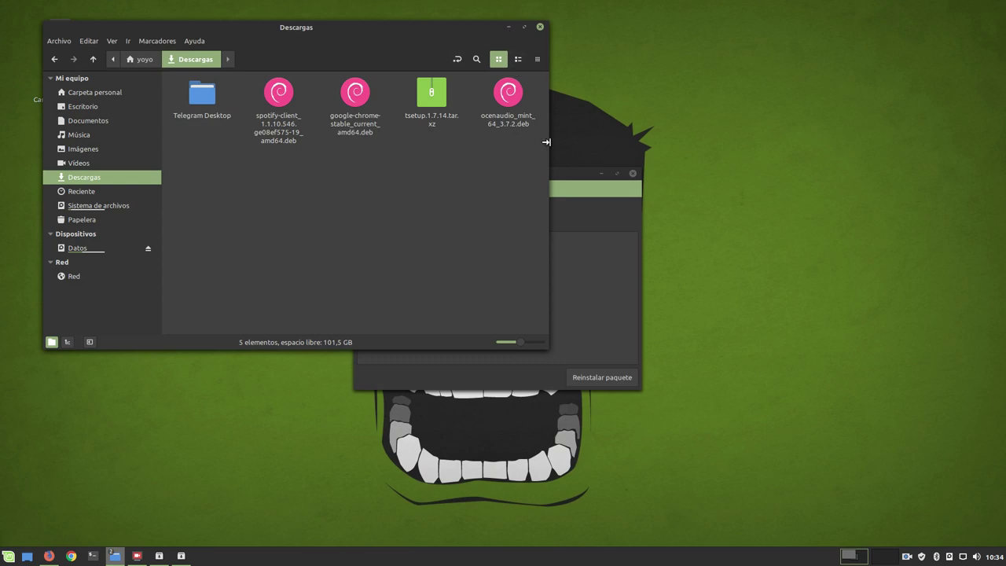
left_click(509, 26)
left_click_drag(541, 175, 577, 94)
- Start reinstalling spotify-client in the package installer, cancel the authentication, and close that installer window
left_click(642, 295)
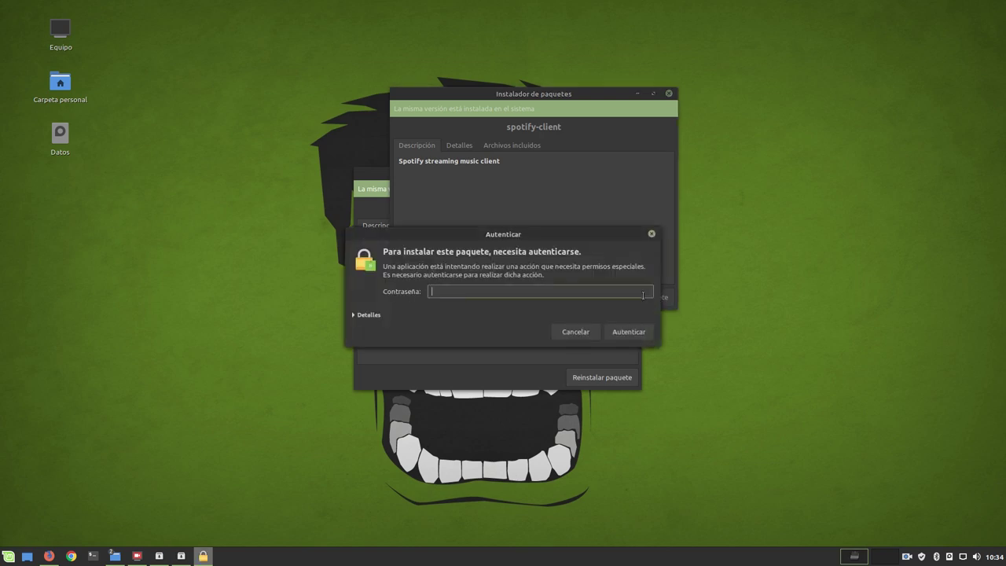
left_click(574, 336)
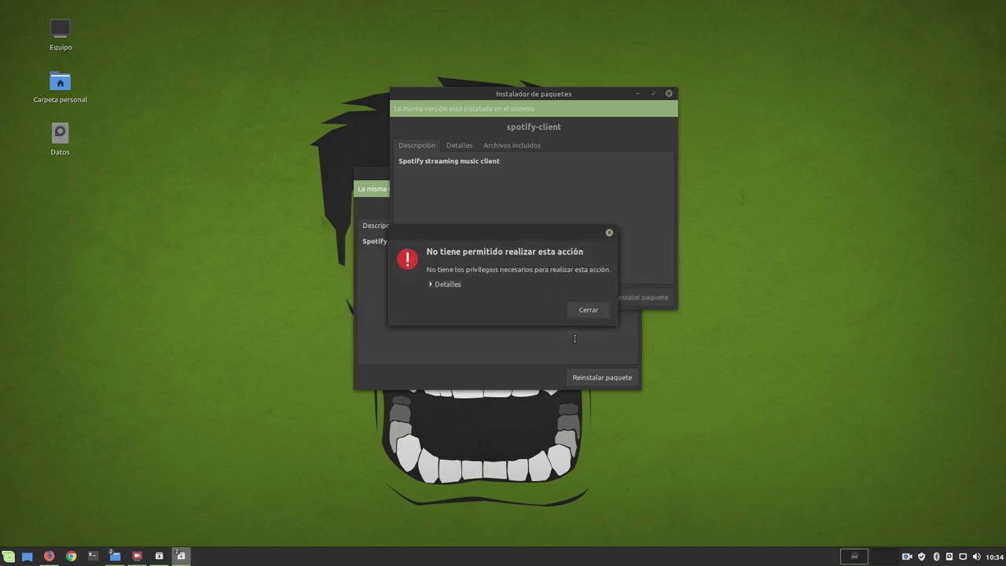
left_click(586, 310)
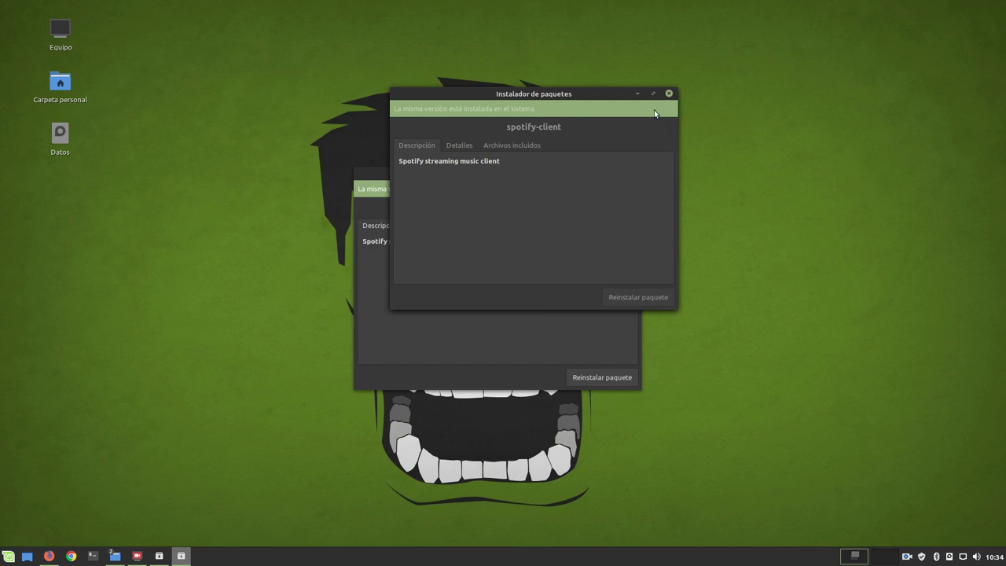
left_click(668, 94)
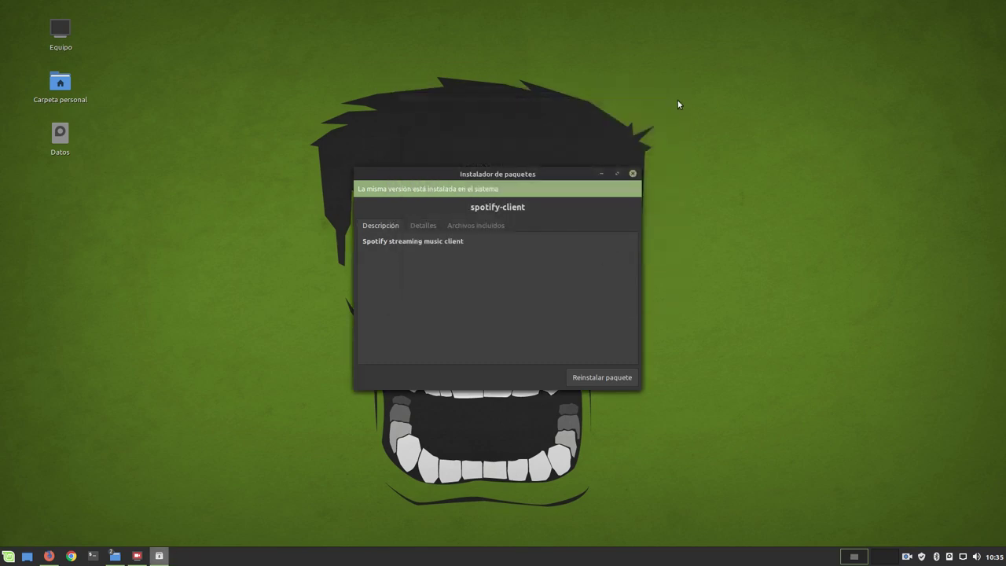
- Close the remaining package installer window, launch the installed Spotify client, and shift its window slightly on the desktop
left_click(633, 173)
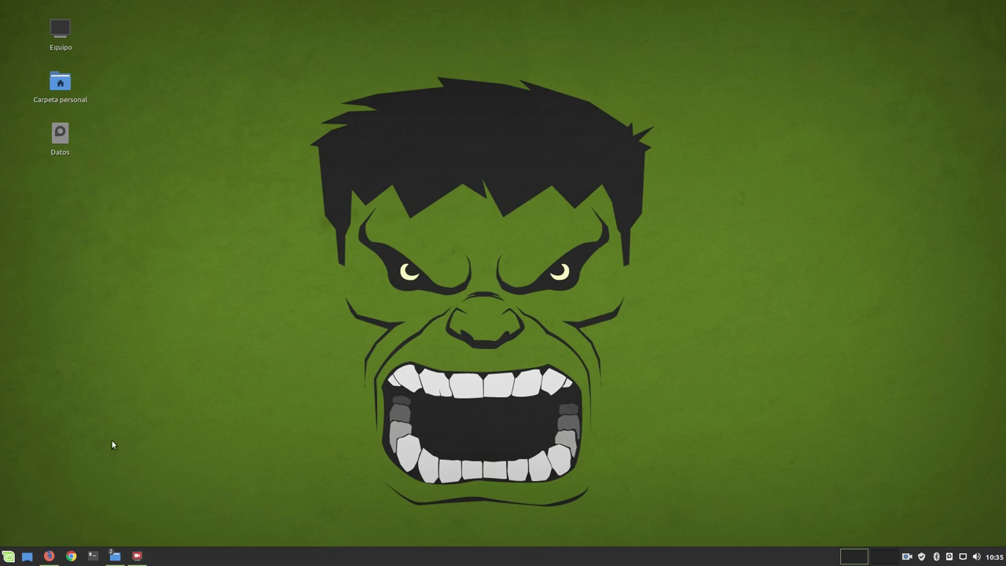
left_click(8, 559)
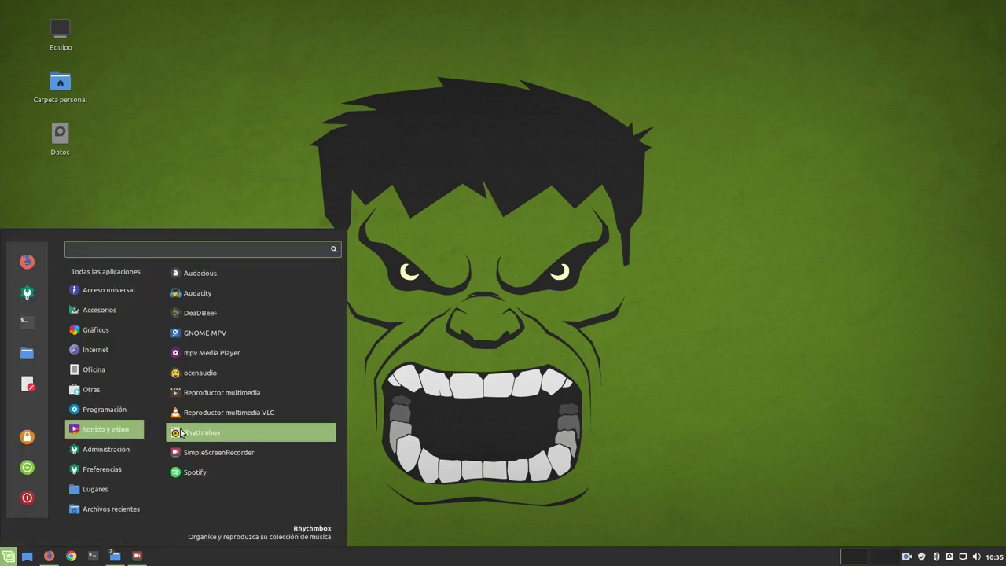
left_click(195, 471)
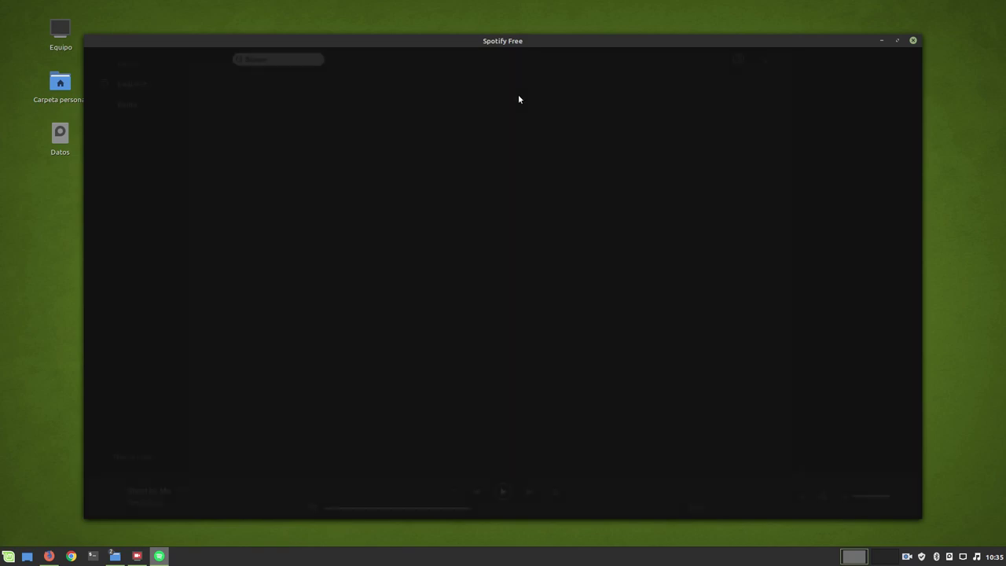
left_click_drag(521, 45, 532, 44)
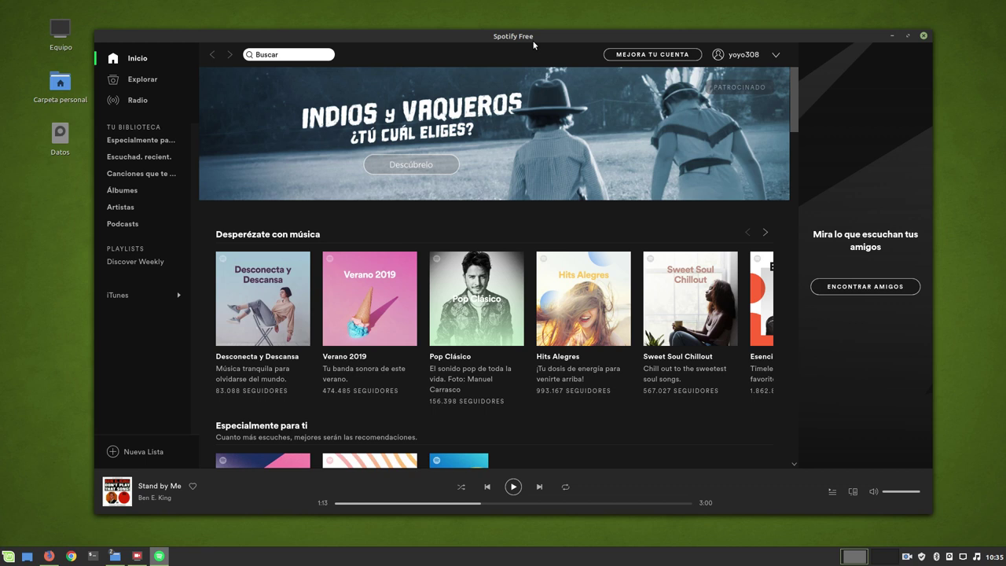
- Look through the playlist rows on Spotify's home page, from the featured music down to the Pop section
scroll(593, 344, "down", 2)
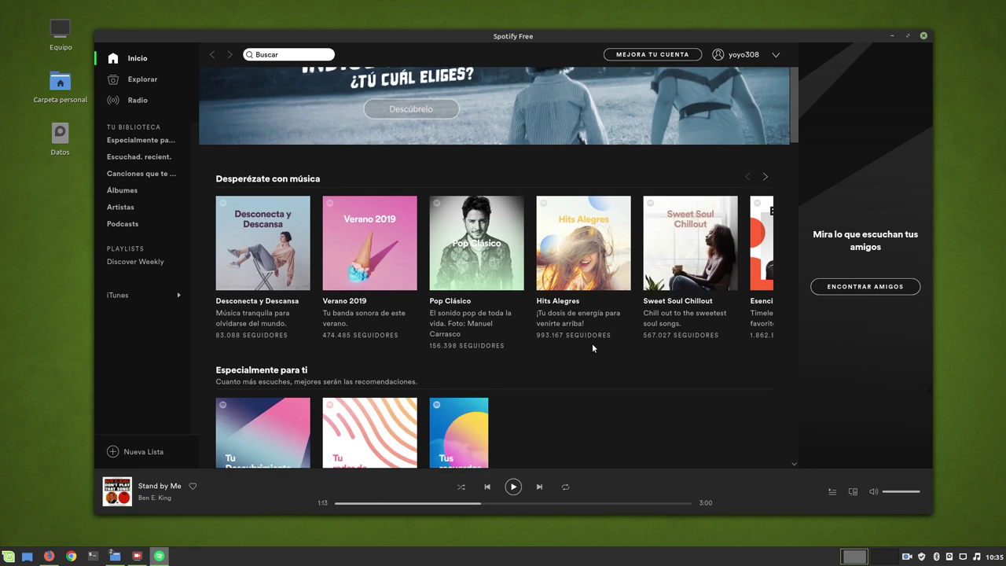
scroll(559, 341, "up", 2)
scroll(512, 298, "down", 6)
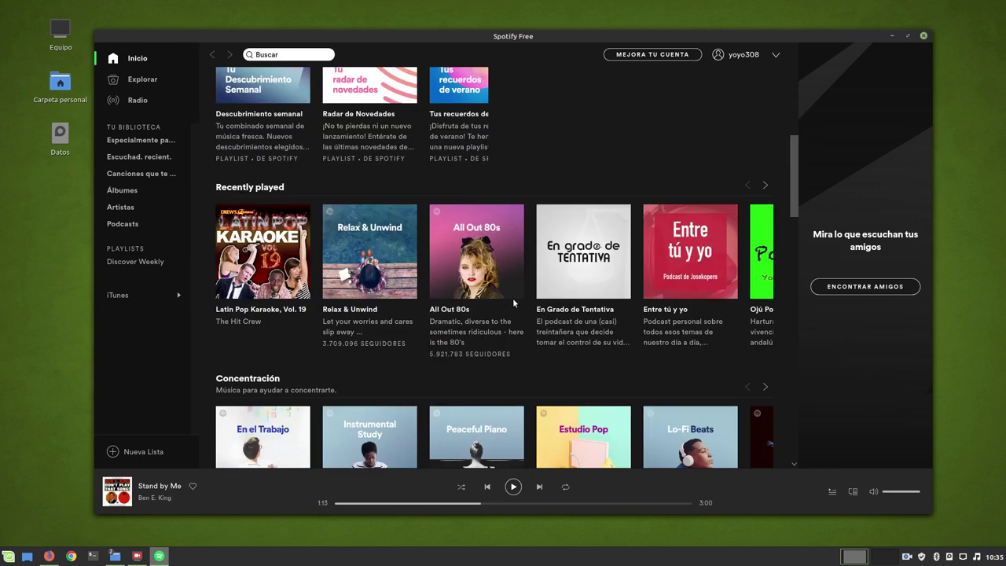
scroll(524, 343, "down", 5)
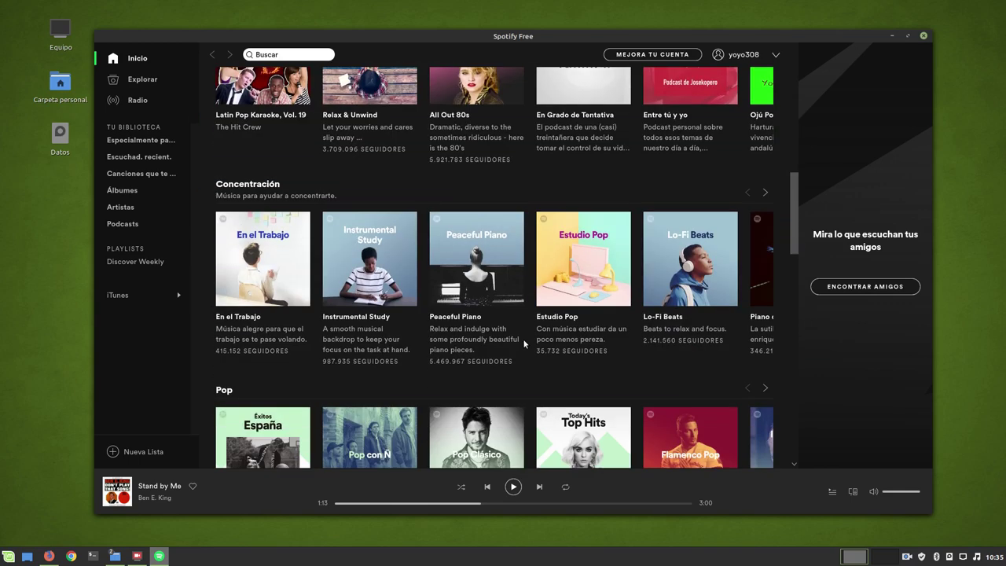
scroll(524, 343, "up", 5)
scroll(524, 344, "up", 3)
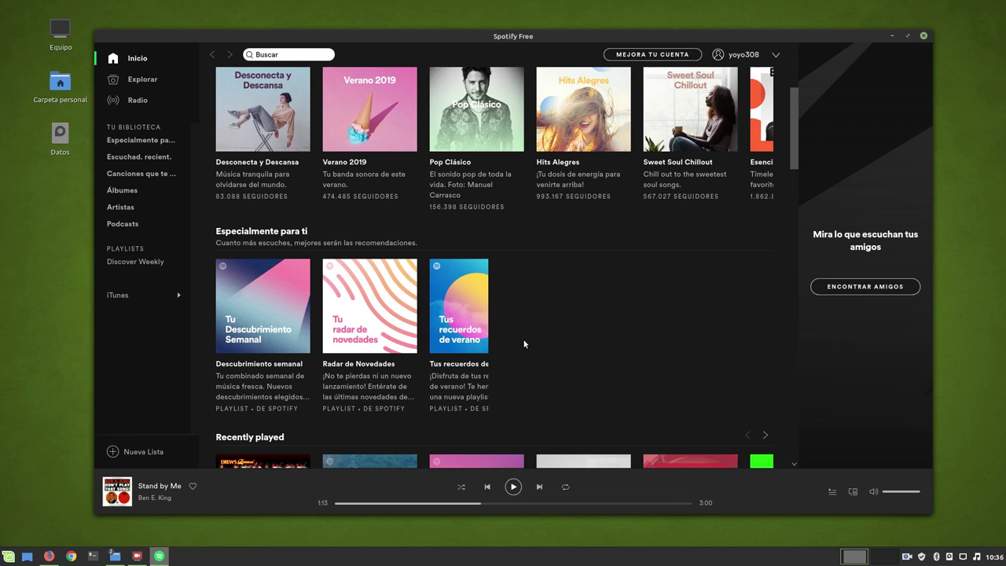
- Open the Salmorejo Geek podcast from the recently played row, and quit Spotify
scroll(568, 296, "down", 4)
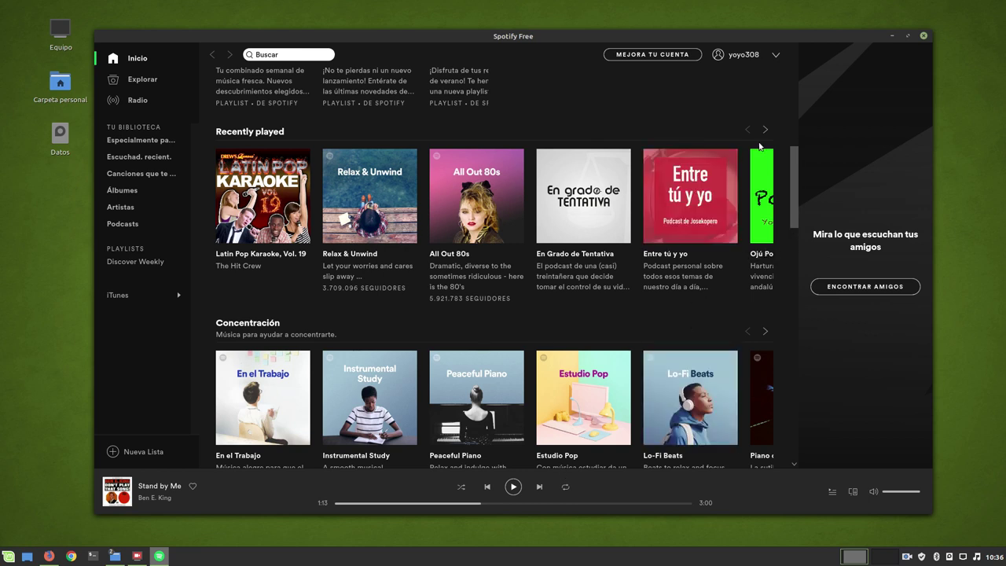
left_click(764, 129)
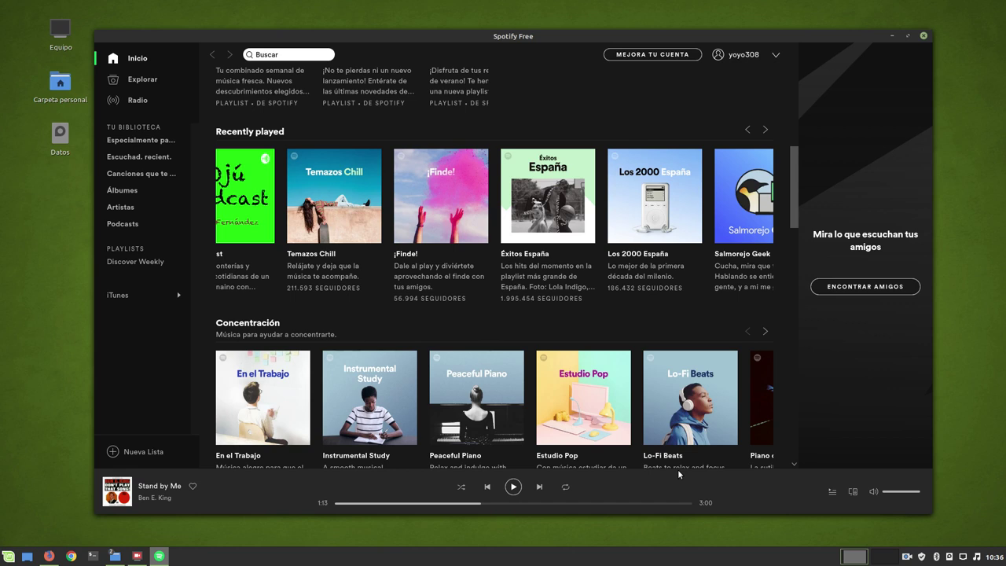
left_click(745, 169)
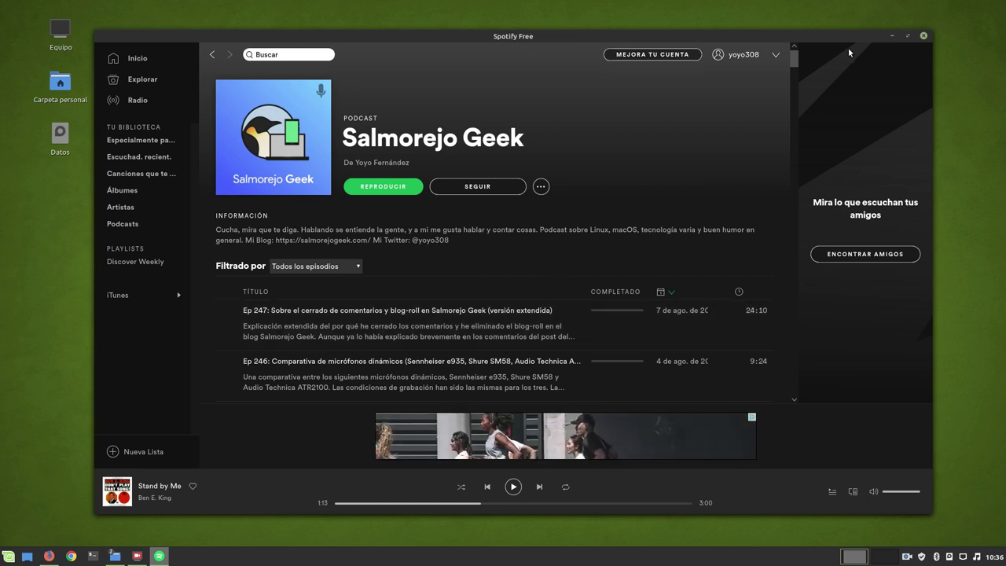
key("ctrl+q")
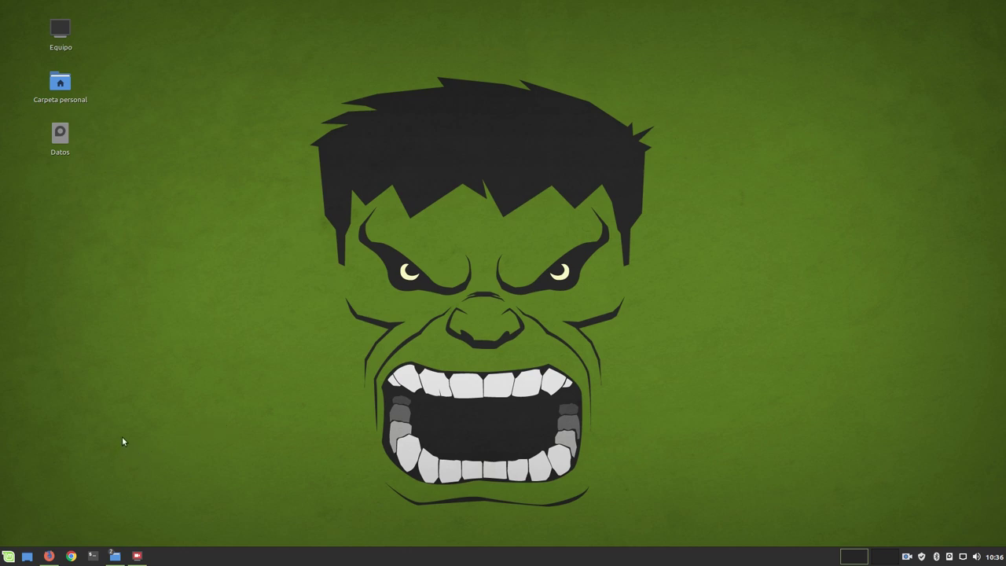
- Switch to Firefox and open soundcloud.com in a new browser tab
left_click(49, 556)
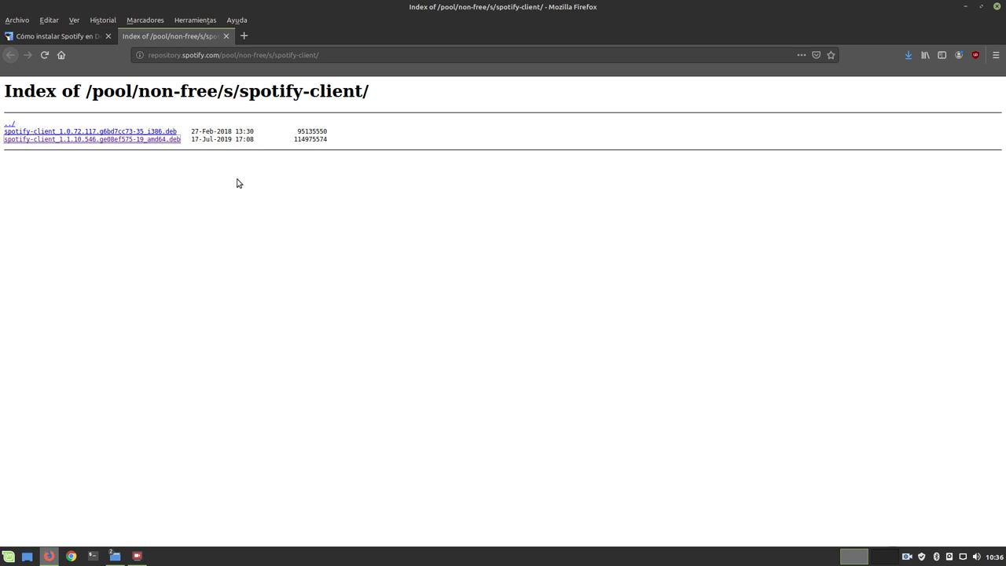
left_click(244, 35)
type("s")
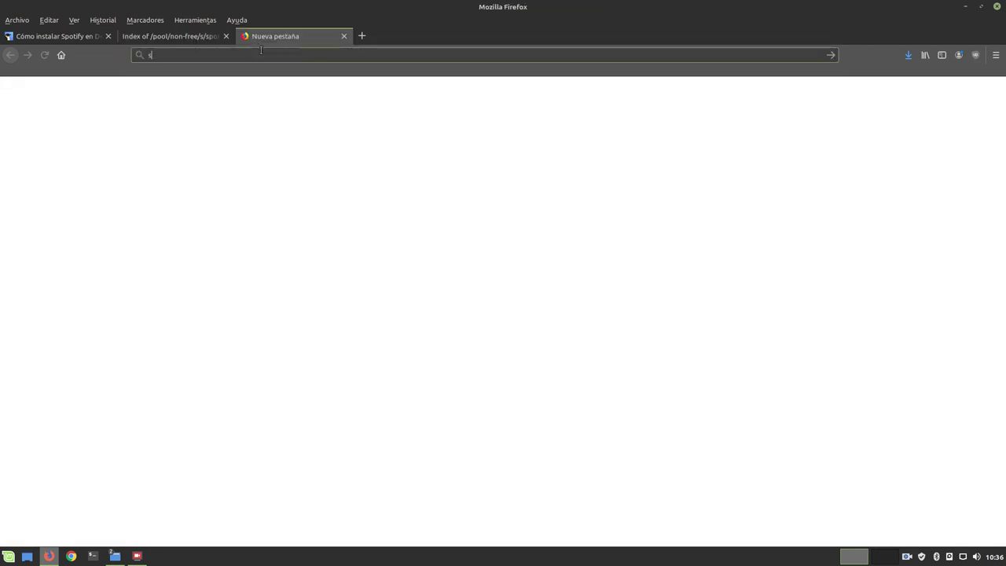
type("ound")
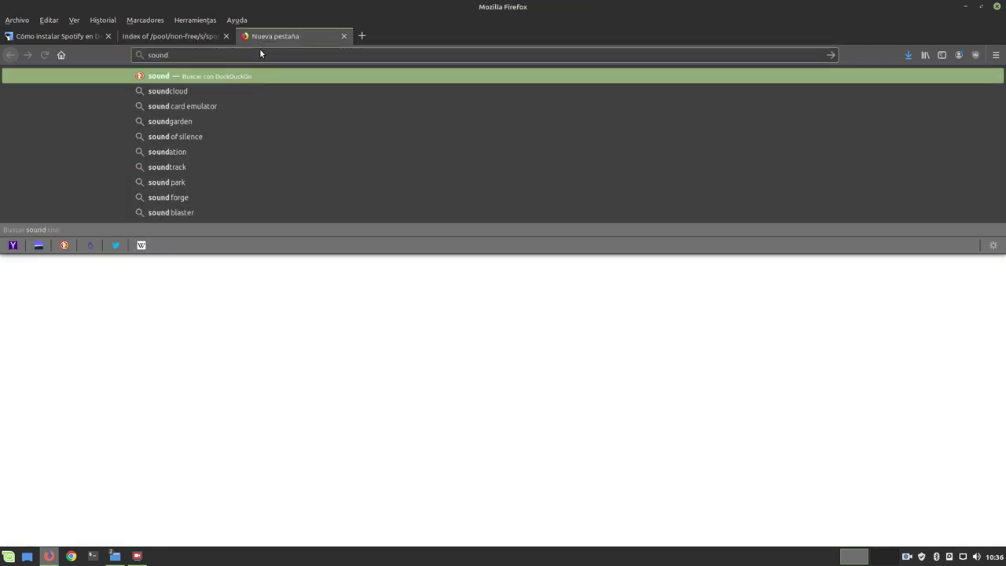
type("cloud.com")
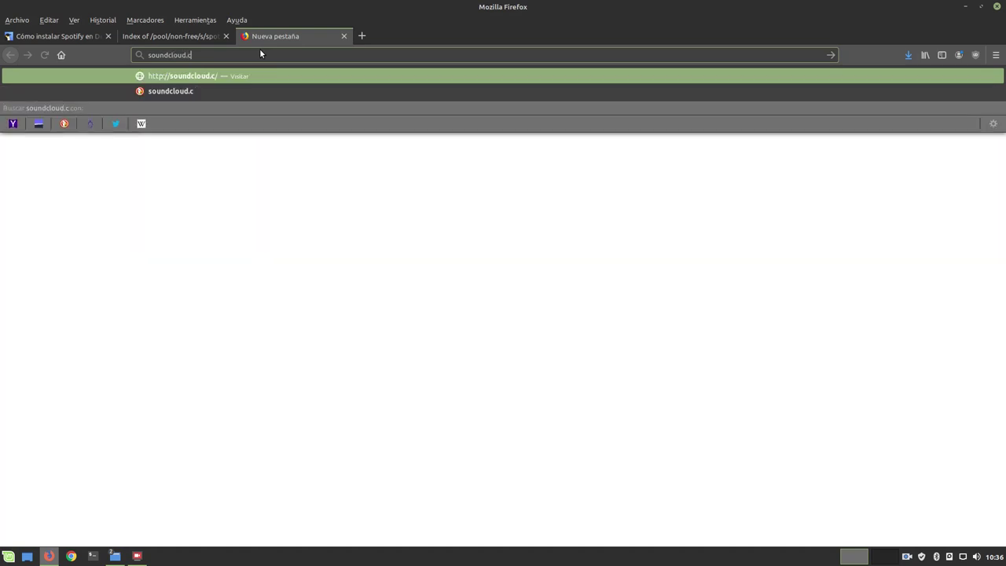
key("Return")
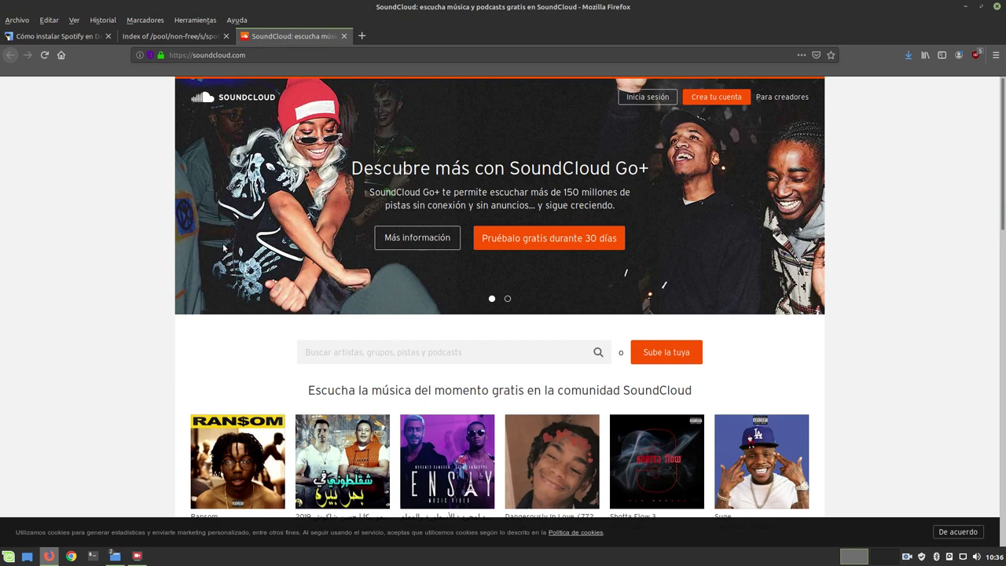
- Look over the SoundCloud home page and go to the site's Top 50 charts page
scroll(348, 312, "down", 1)
left_click(351, 318)
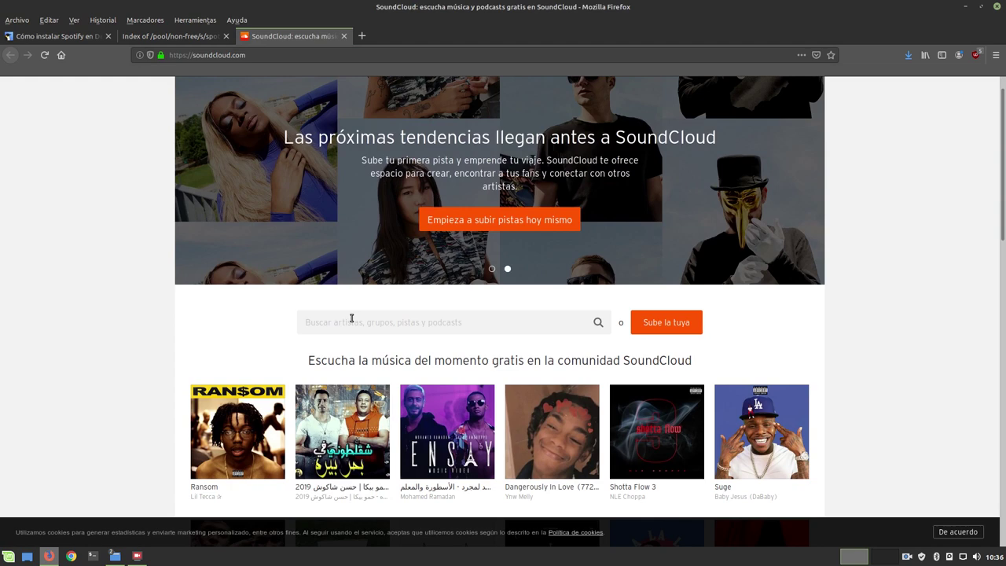
scroll(348, 319, "down", 5)
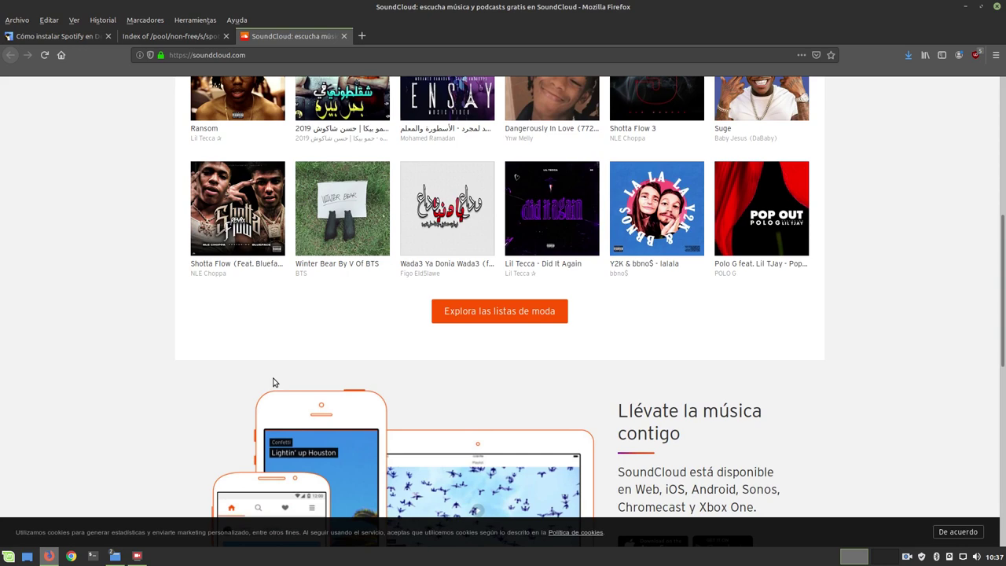
scroll(273, 382, "up", 5)
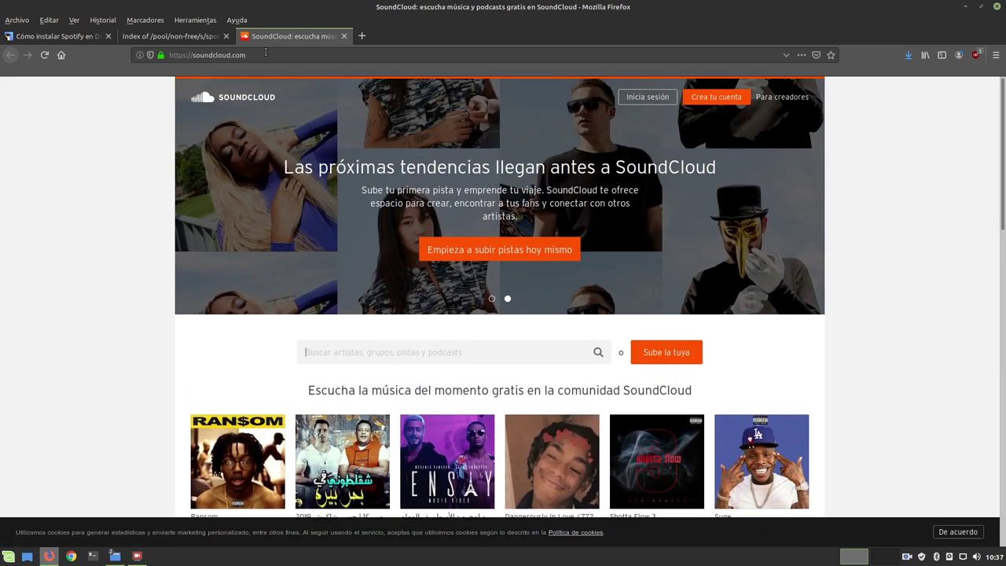
left_click(264, 53)
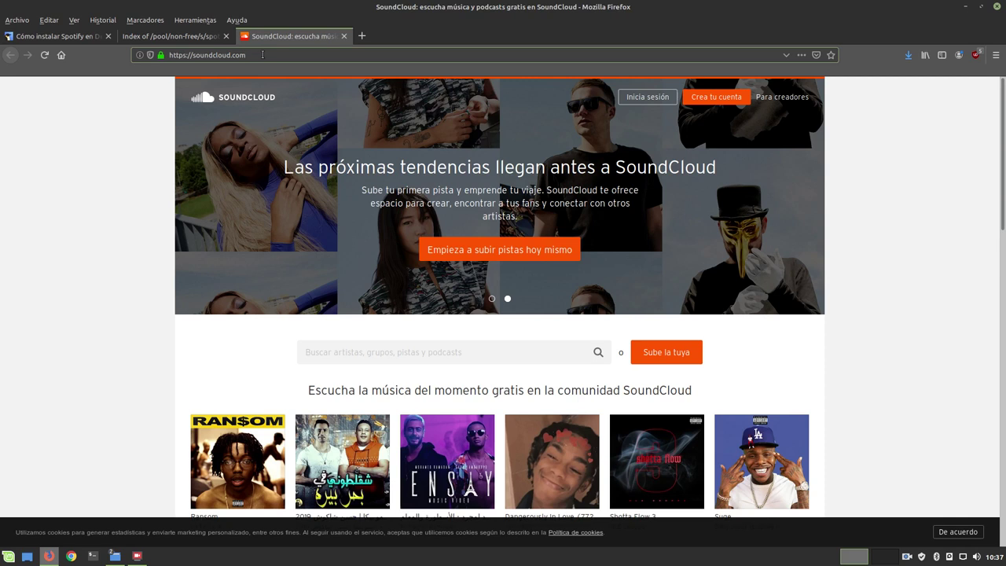
type("/")
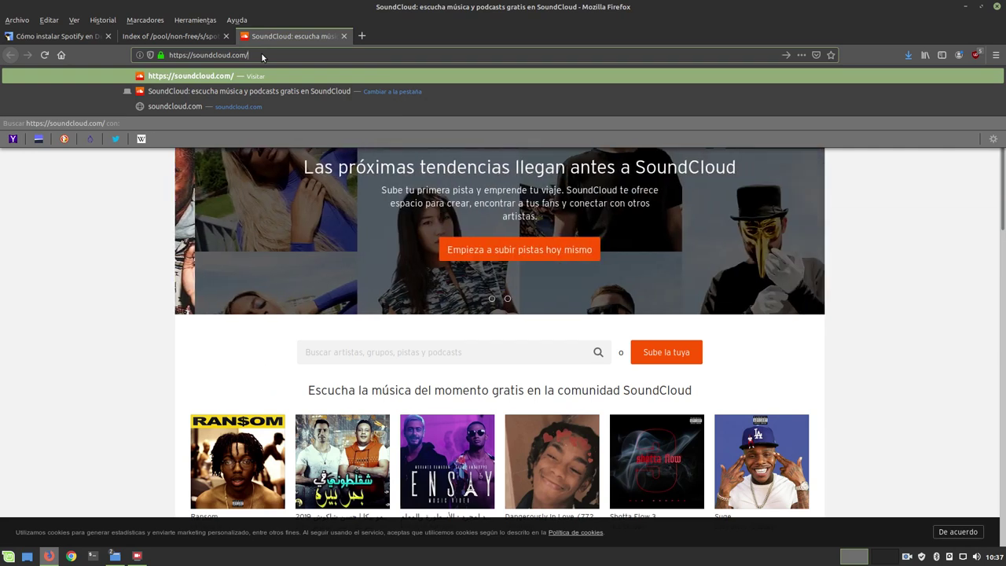
type("explo")
key("Return")
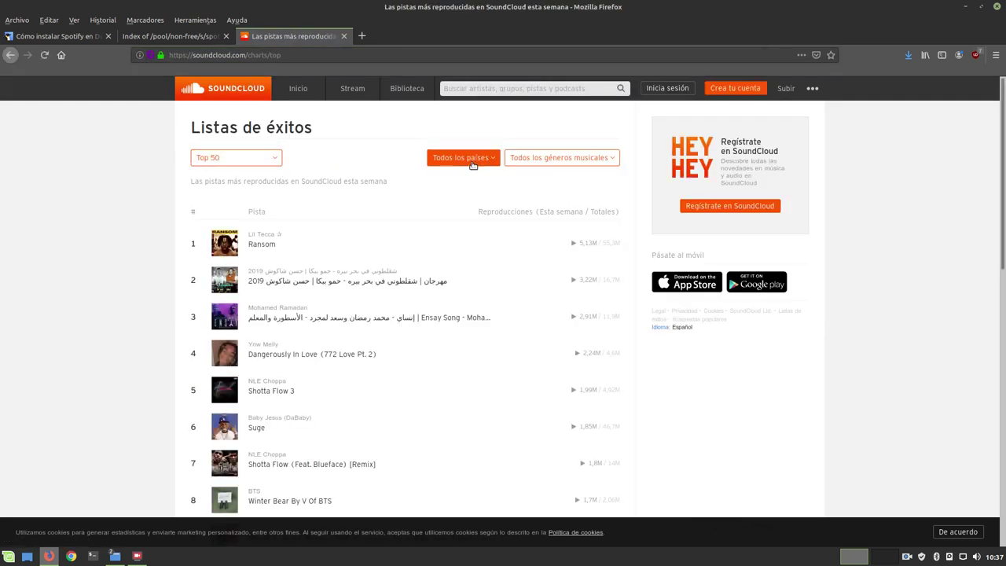
- Filter the SoundCloud charts to Novedades in the Deep house genre, and look through the listed tracks
left_click(243, 162)
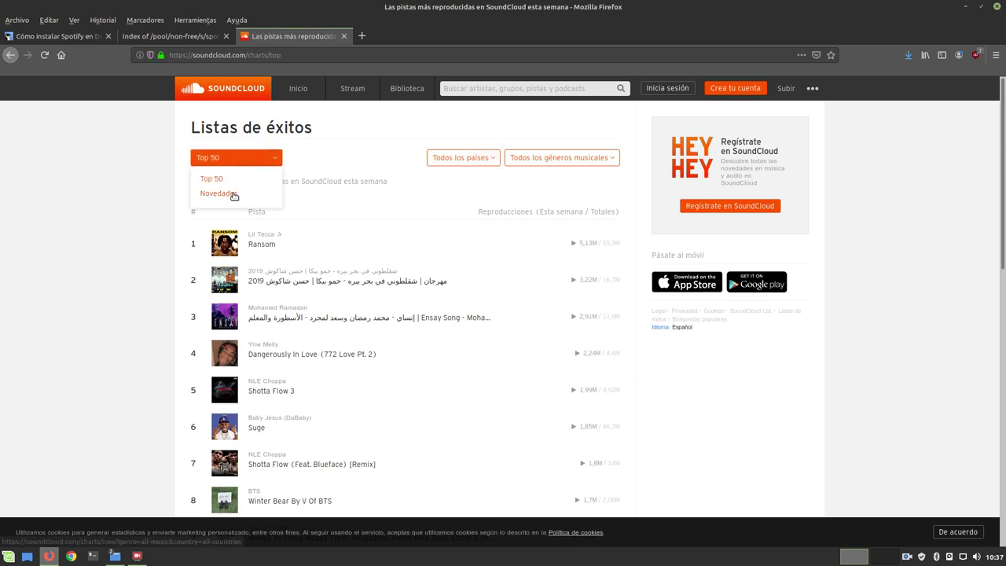
left_click(231, 193)
left_click(561, 161)
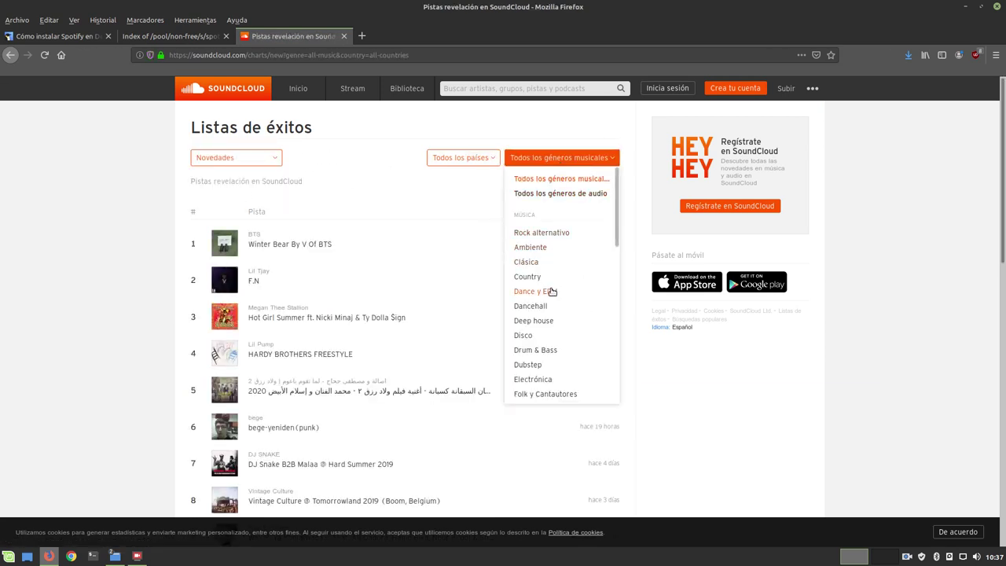
left_click(554, 322)
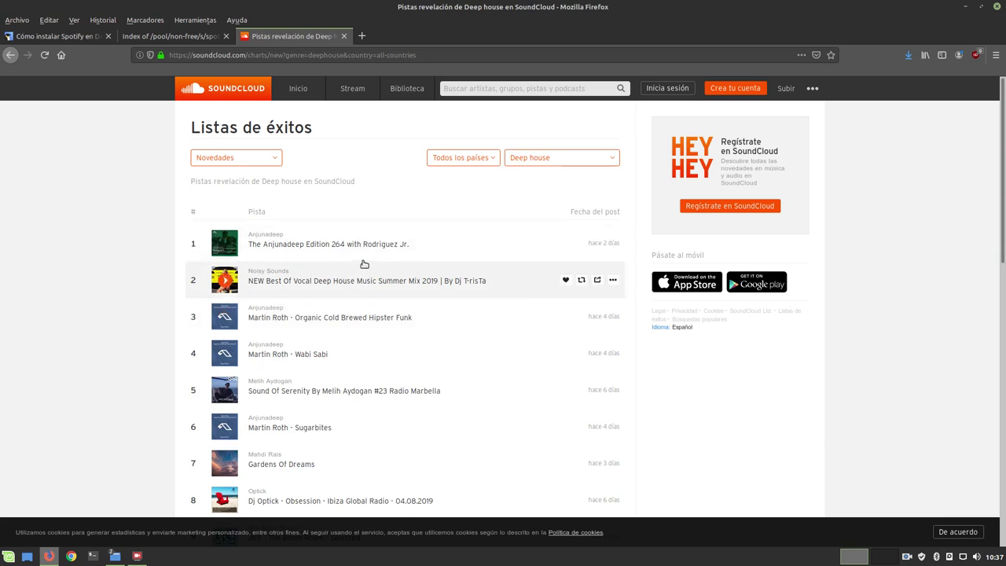
scroll(342, 271, "down", 5)
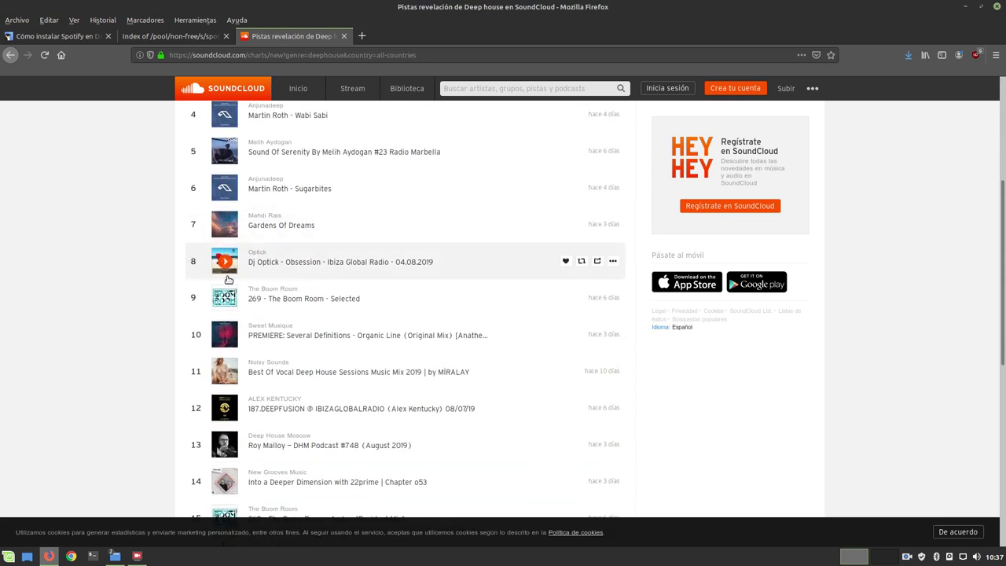
scroll(377, 348, "up", 5)
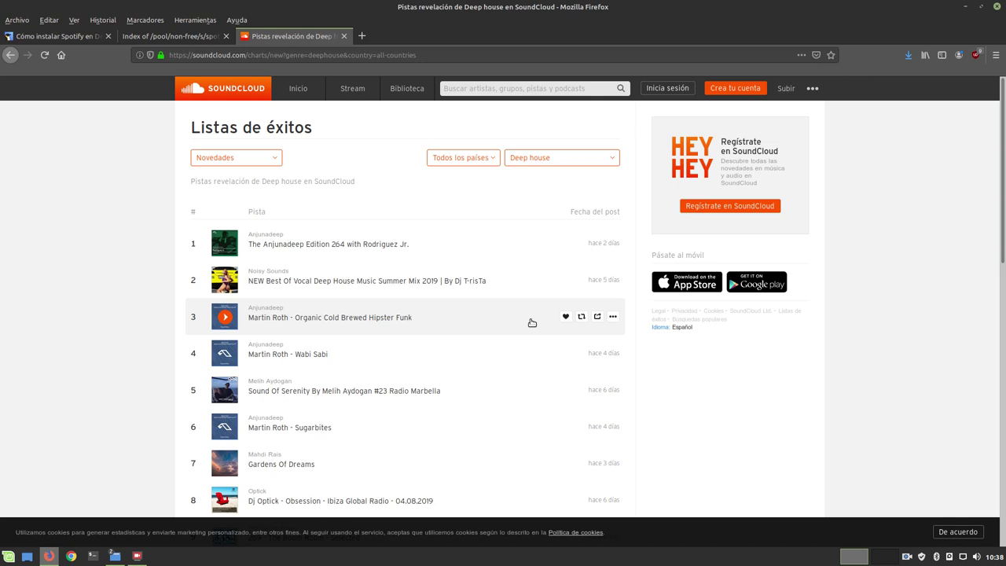
- Open auryo.com, the site of the SoundCloud desktop client, in a new browser tab
left_click(361, 36)
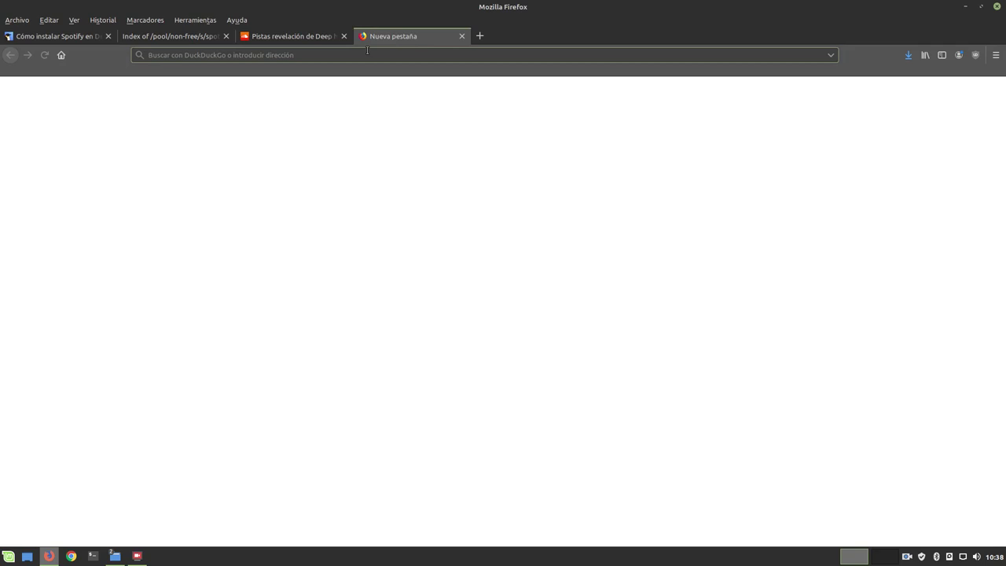
type("au")
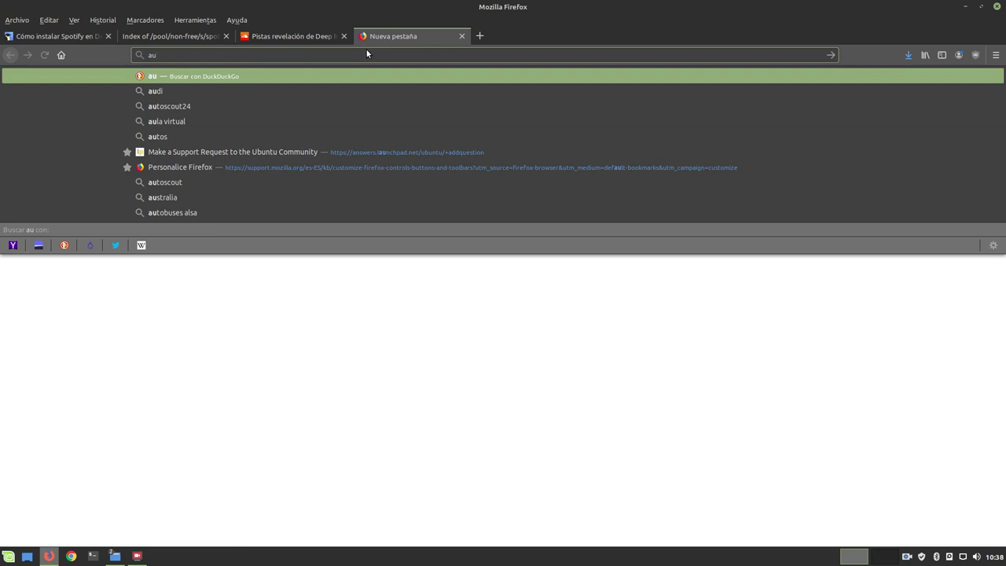
type("ryo")
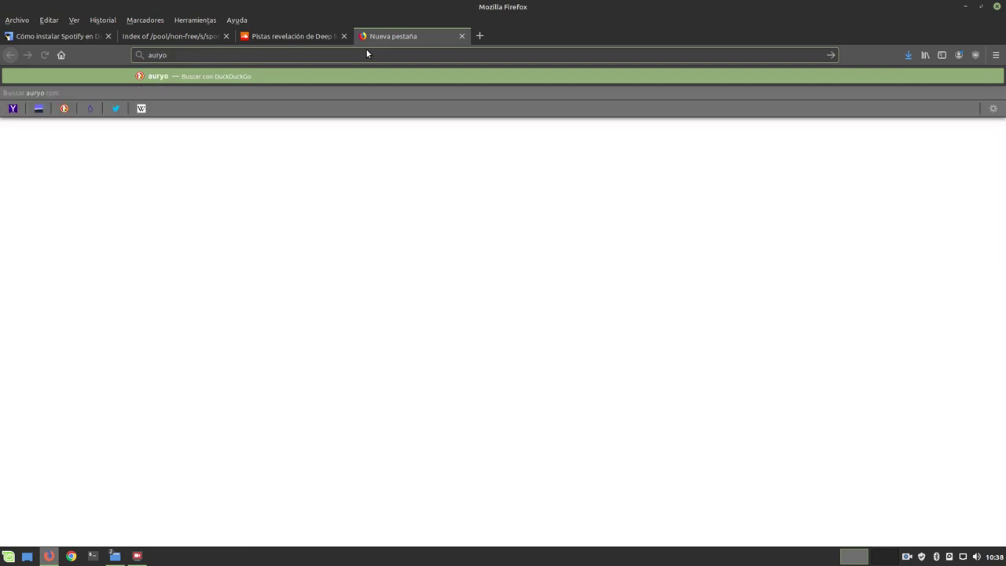
type(".com")
key("Return")
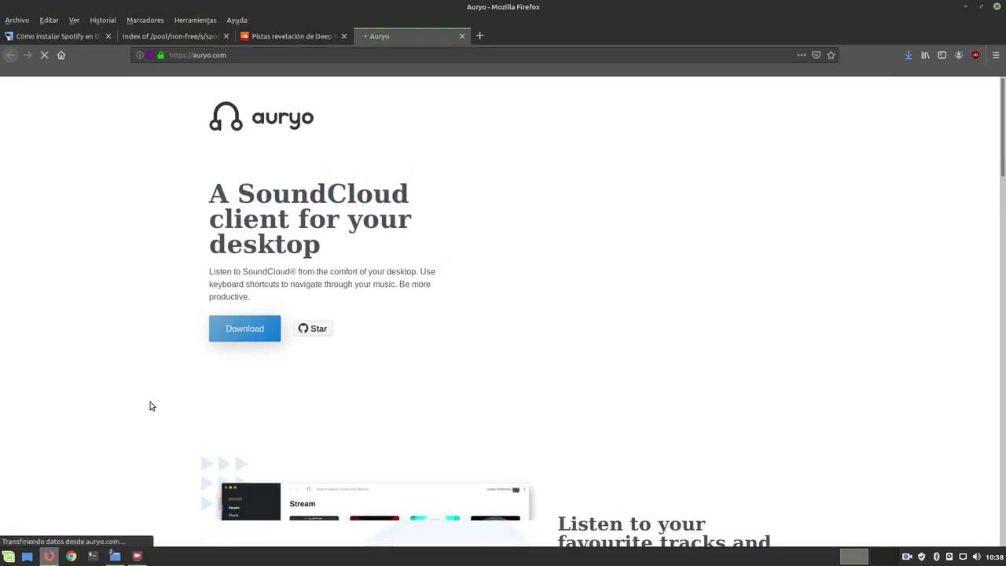
- Look through the Auryo page for its app preview, feature descriptions and download option
scroll(396, 315, "down", 4)
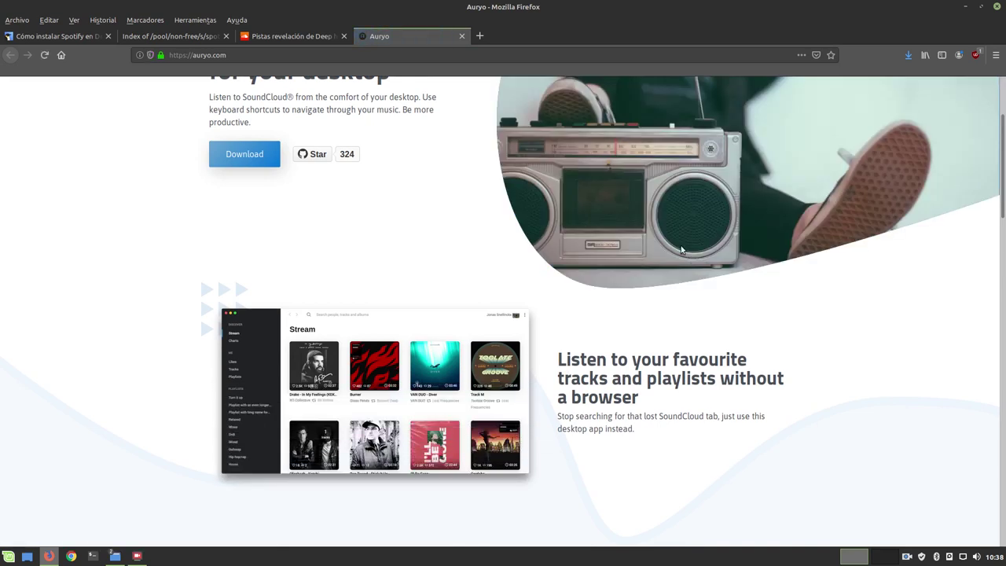
scroll(372, 306, "down", 1)
scroll(372, 306, "down", 5)
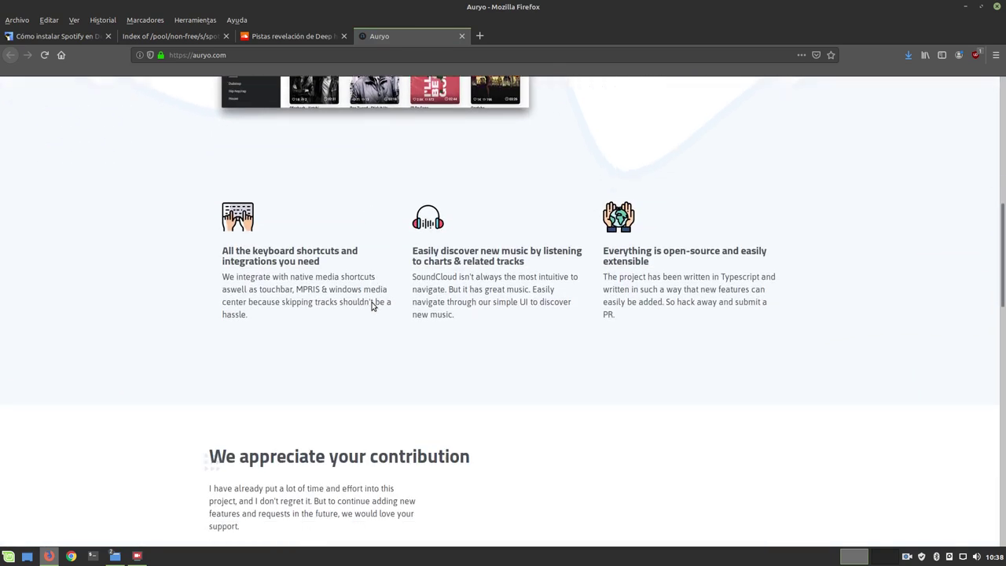
scroll(372, 305, "up", 4)
scroll(373, 305, "up", 3)
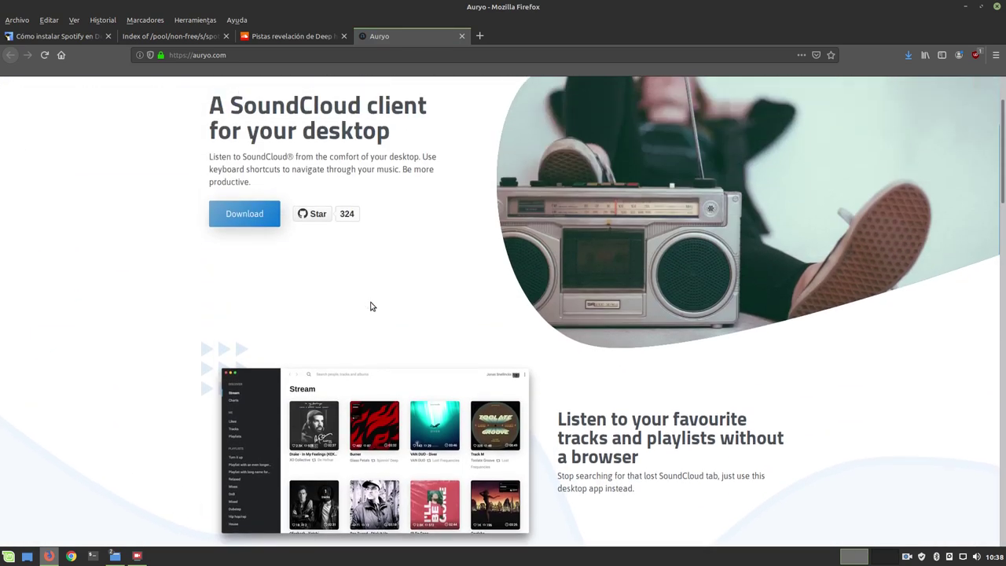
- Go to the Downloads section of the Auryo page and look over the offered Linux package formats
scroll(346, 309, "up", 2)
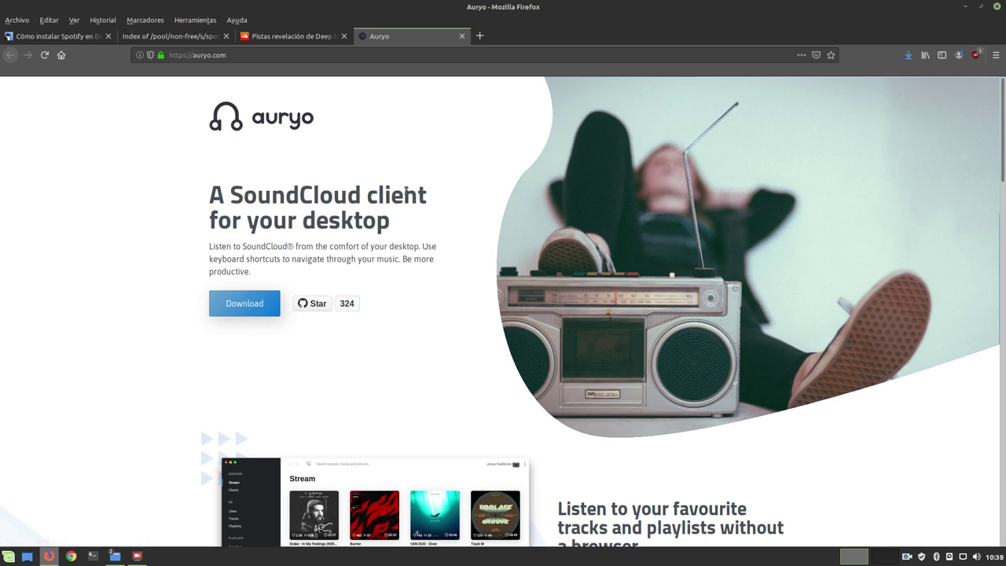
left_click(250, 302)
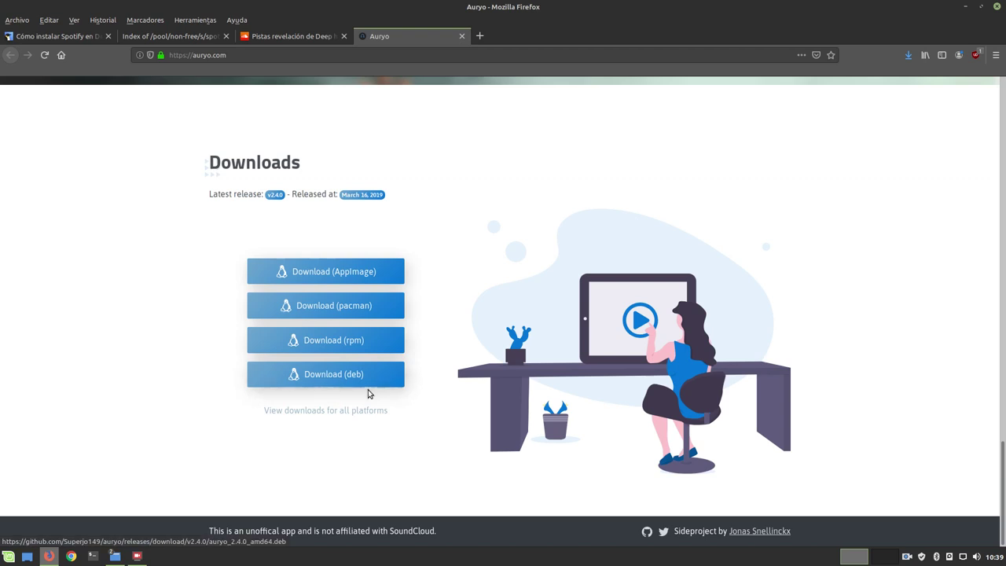
scroll(185, 349, "up", 10)
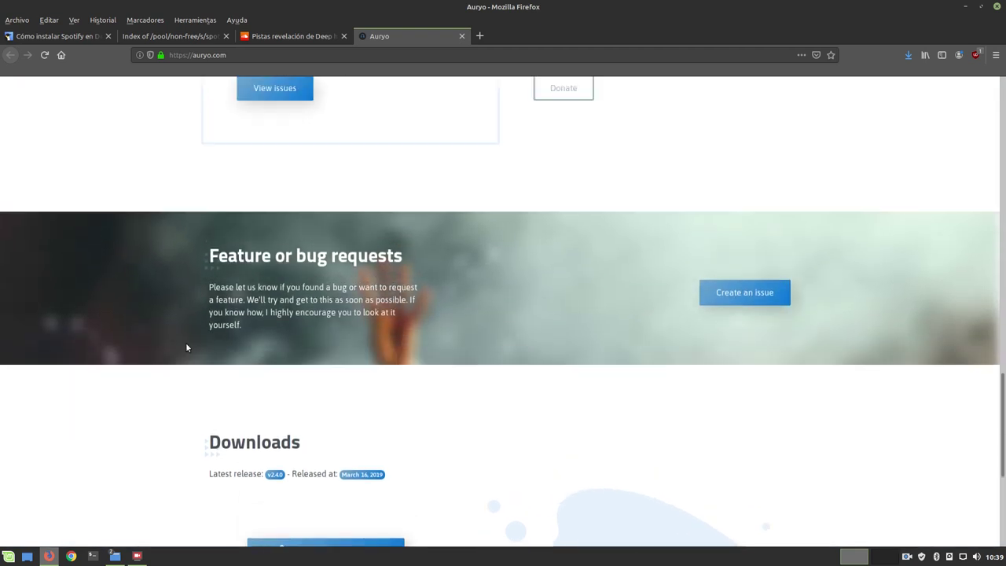
scroll(201, 353, "down", 6)
scroll(228, 353, "down", 3)
scroll(240, 353, "up", 7)
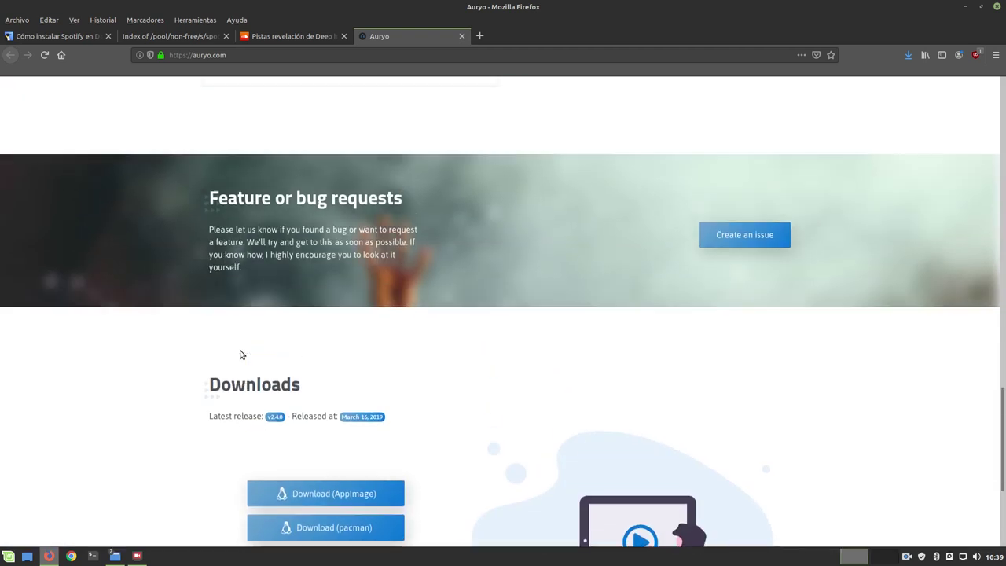
scroll(240, 353, "up", 15)
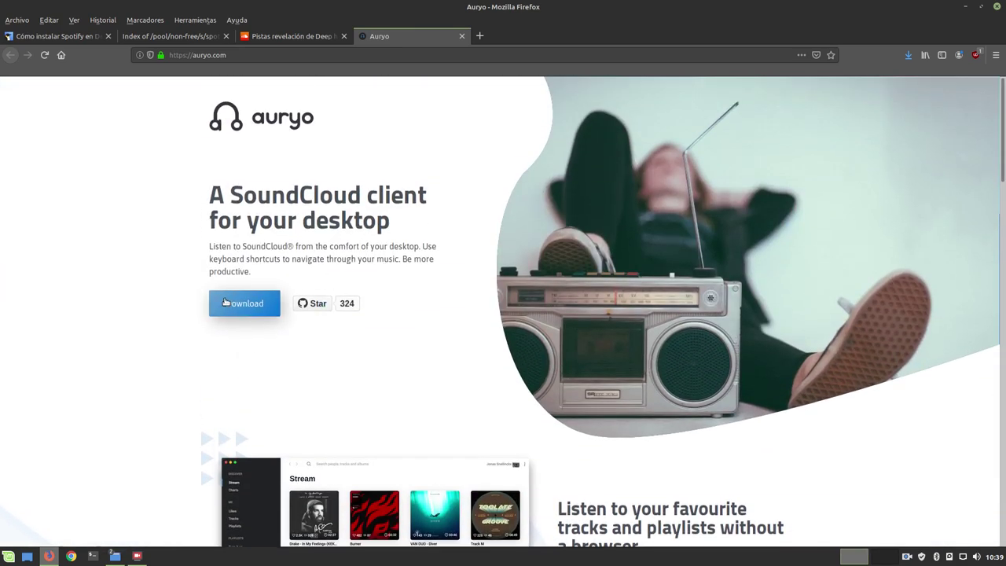
scroll(236, 299, "down", 5)
scroll(233, 290, "down", 10)
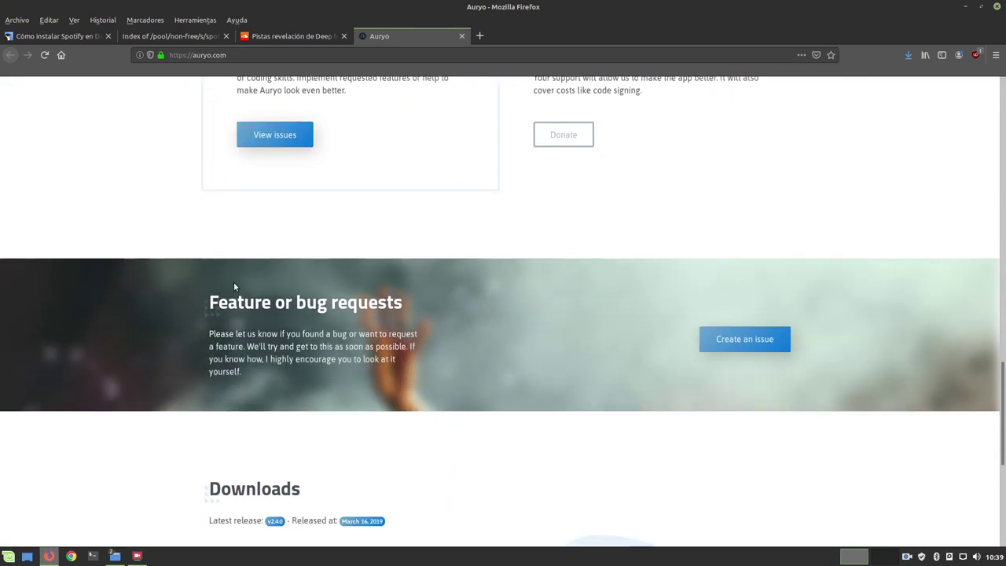
scroll(233, 283, "up", 4)
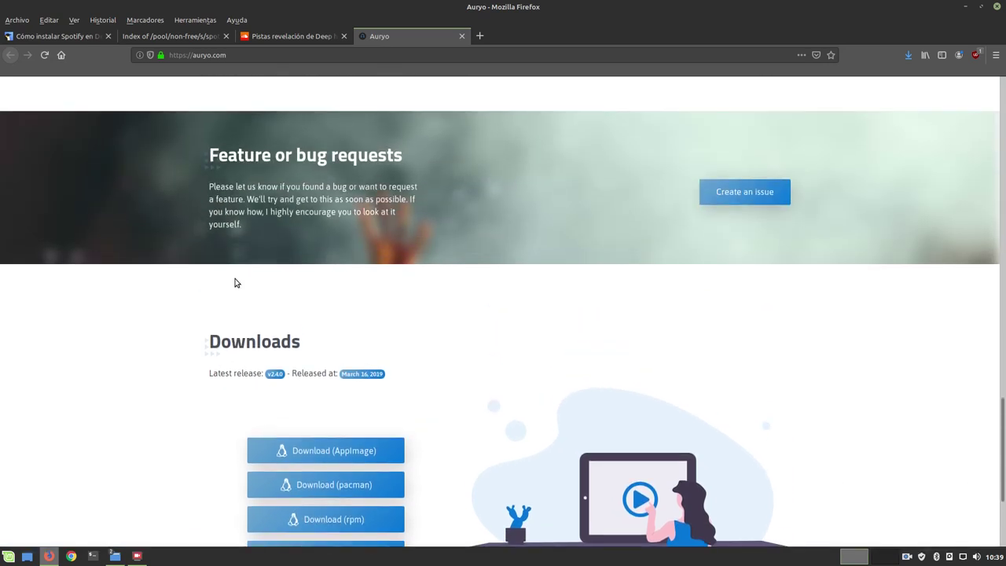
scroll(236, 283, "down", 1)
scroll(236, 283, "down", 3)
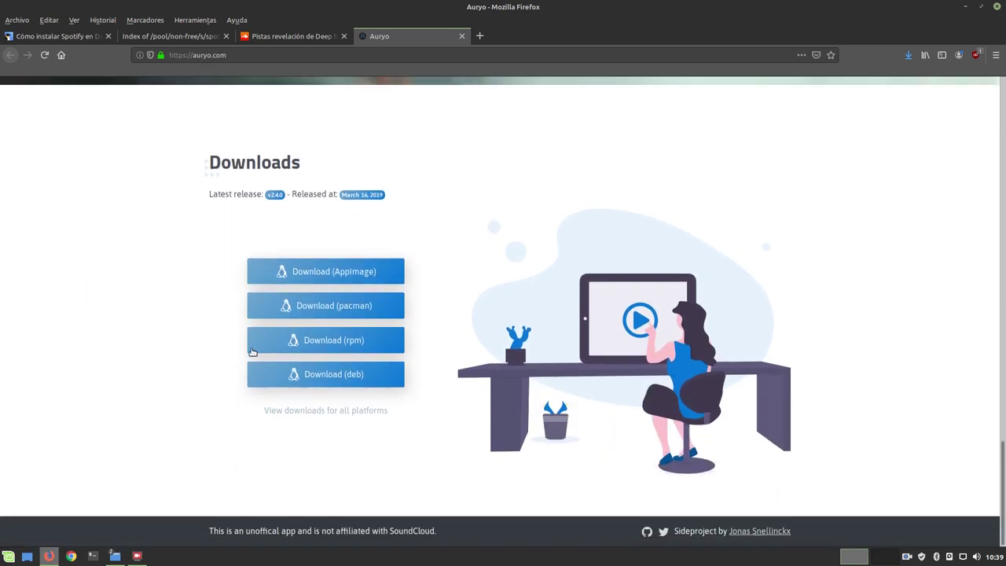
- Show the Auryo downloads for all platforms and save the Linux .deb package auryo_2.4.0_amd64.deb to disk
left_click(328, 411)
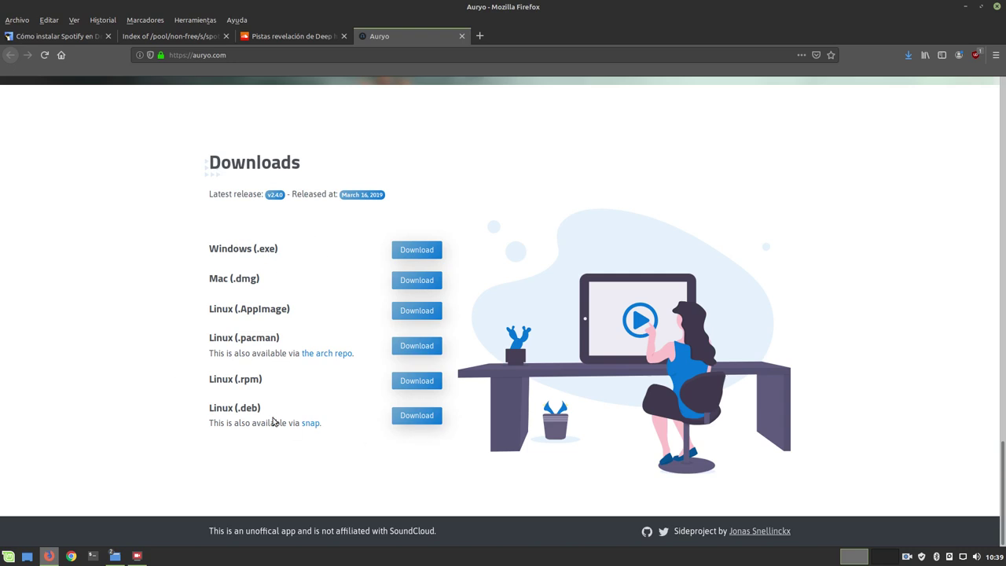
left_click(417, 415)
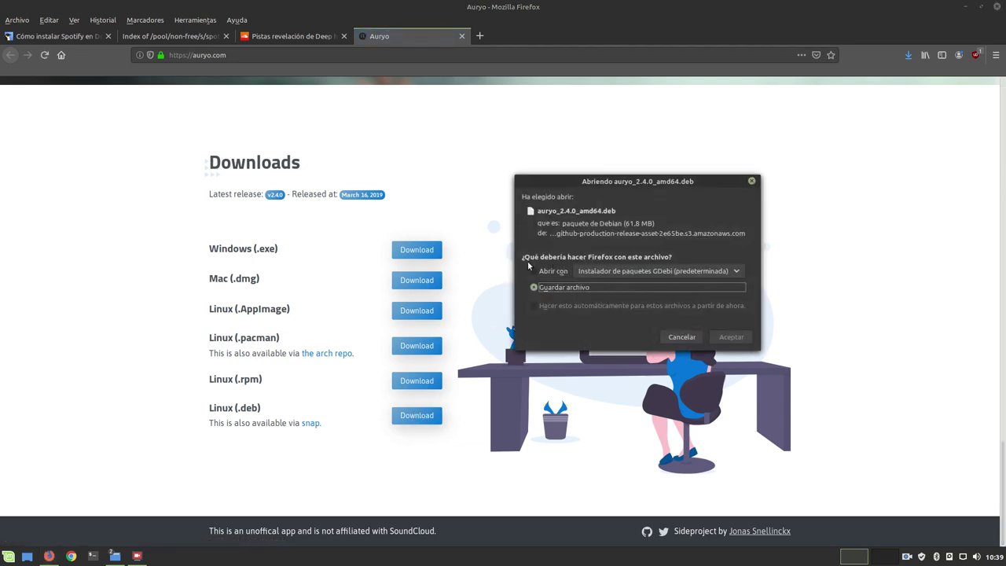
left_click(534, 289)
left_click(727, 337)
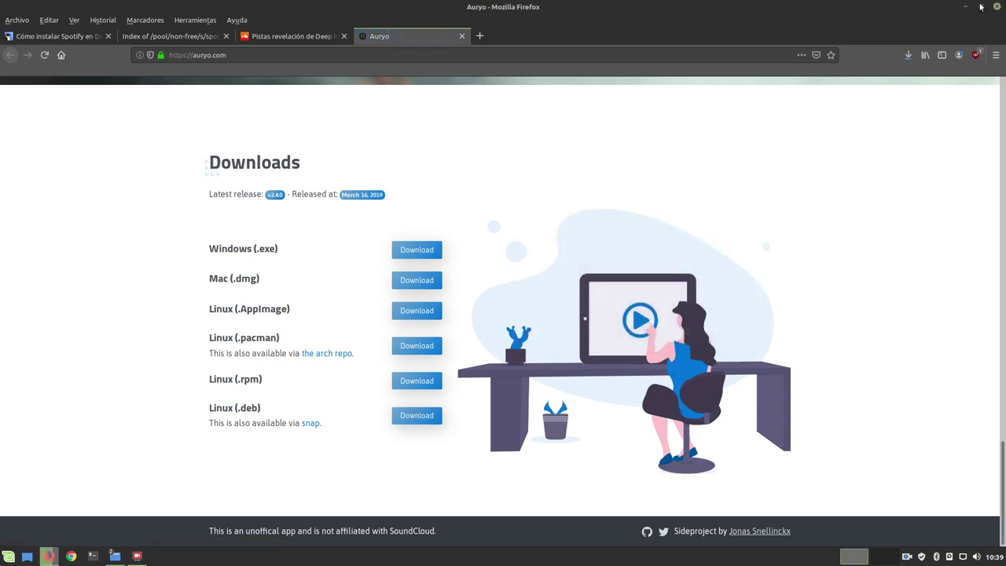
- Switch to the Descargas folder in the file manager and open auryo_2.4.0_amd64.deb with the GDebi package installer
left_click(964, 6)
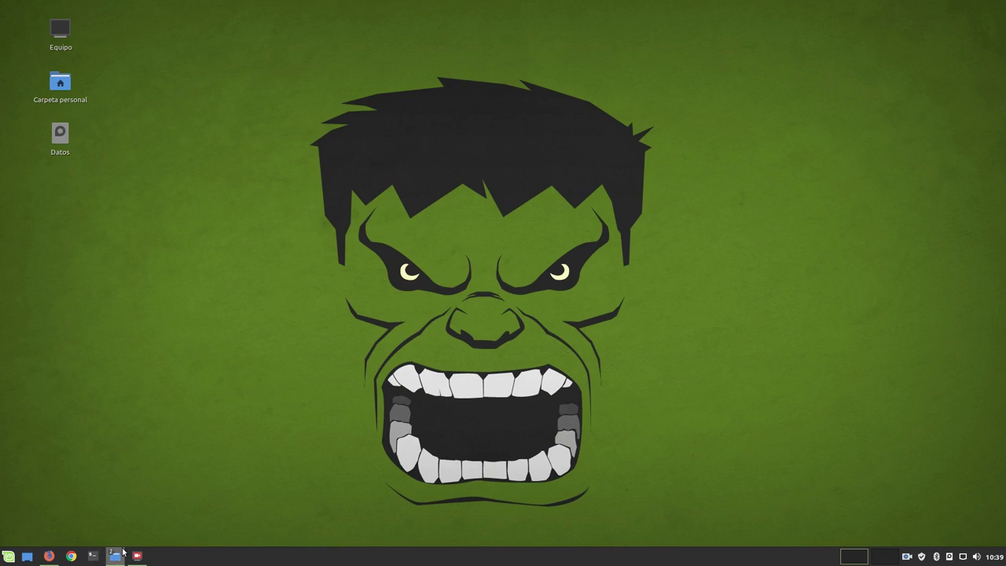
mouse_move(115, 555)
left_click(84, 512)
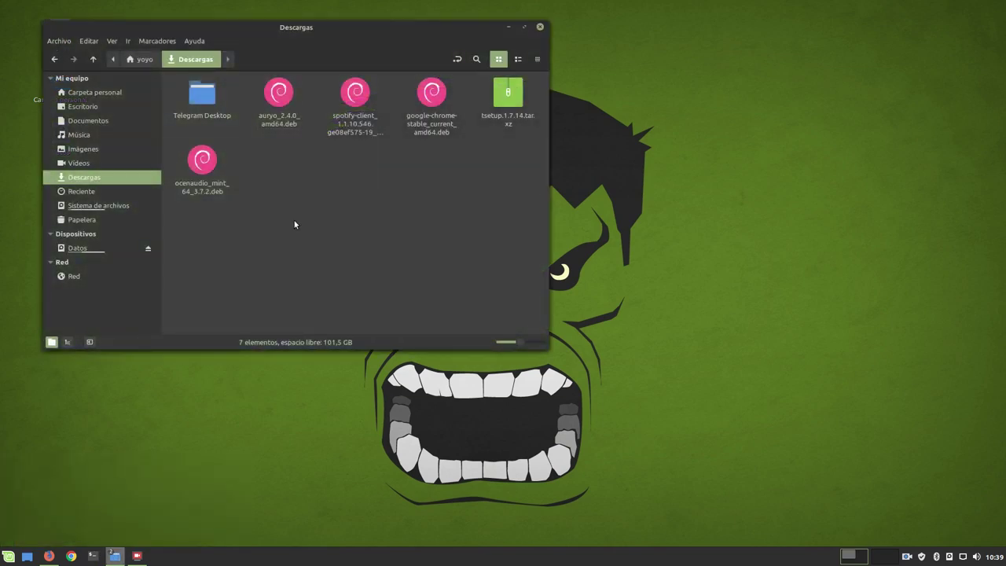
left_click_drag(323, 27, 581, 40)
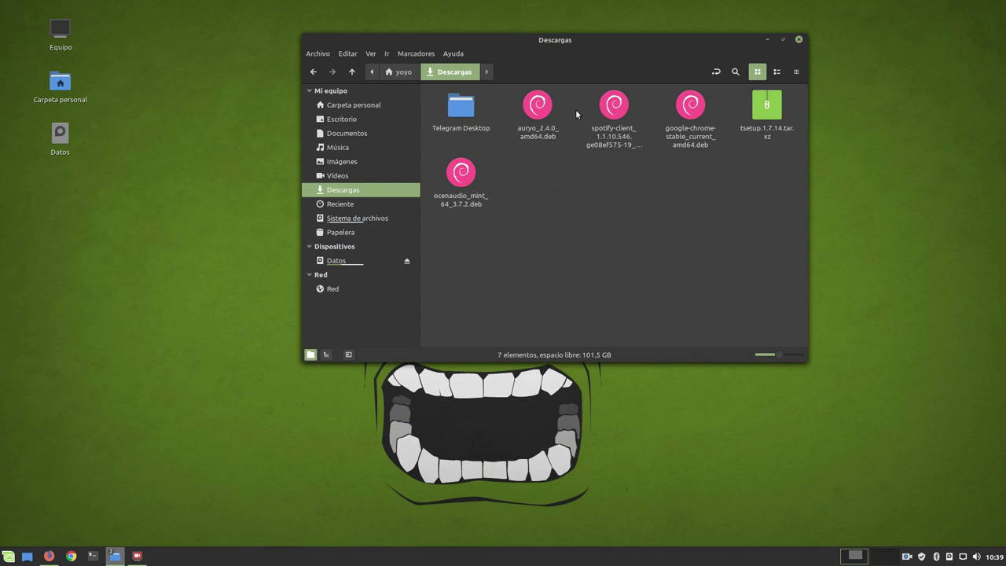
right_click(543, 110)
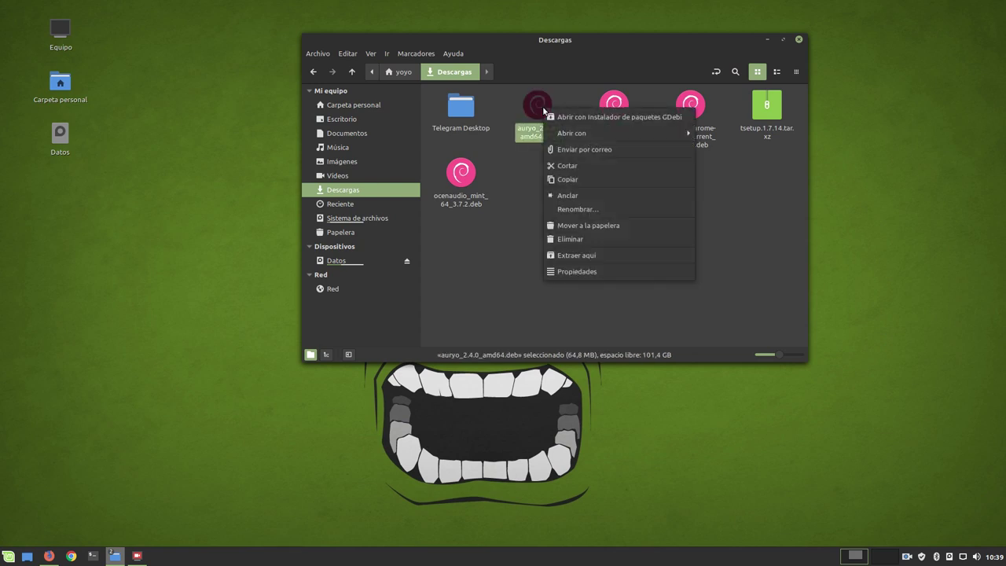
left_click(587, 112)
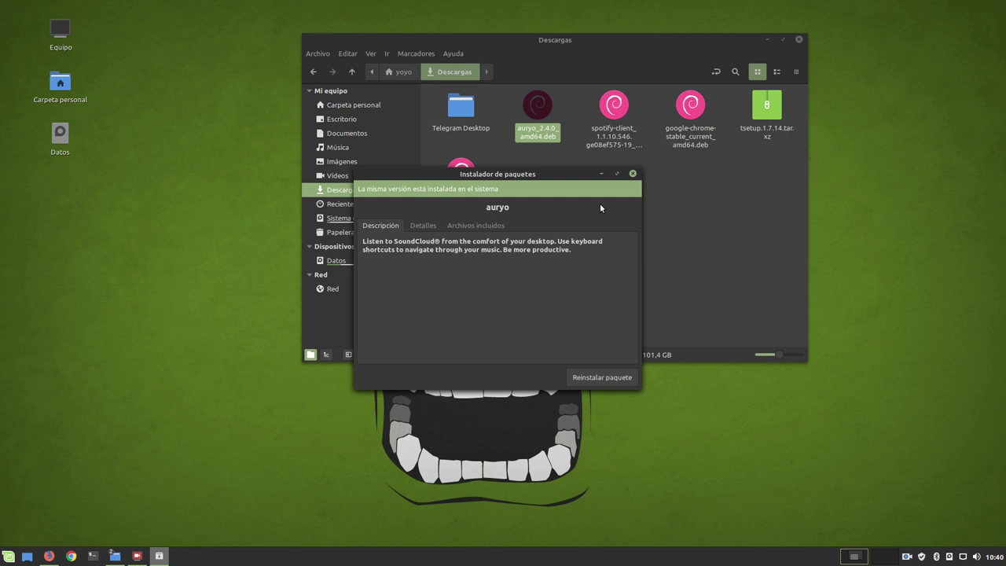
- Move the package installer window clear of the downloaded files and close it without reinstalling Auryo
left_click_drag(594, 189, 673, 249)
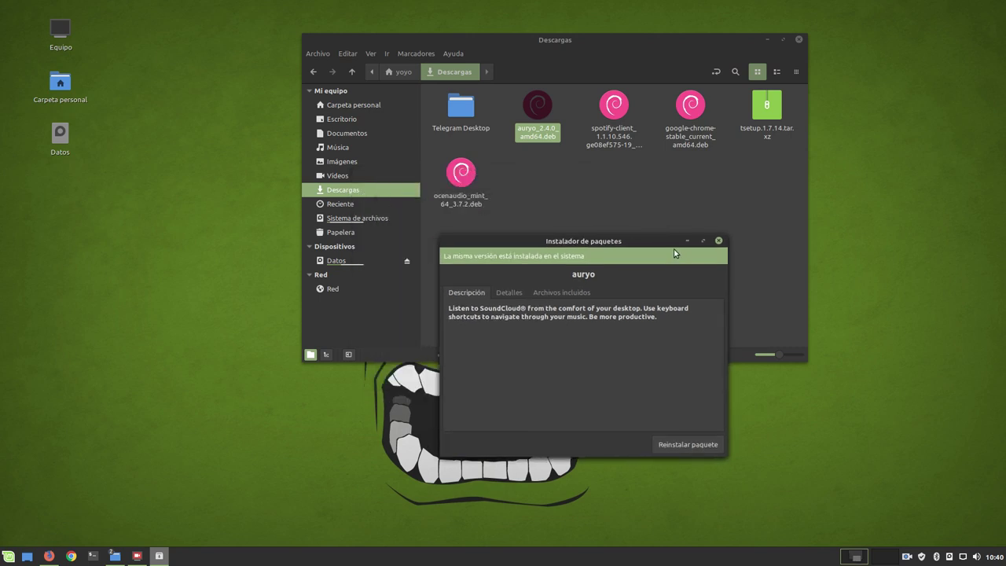
left_click(722, 245)
left_click(723, 246)
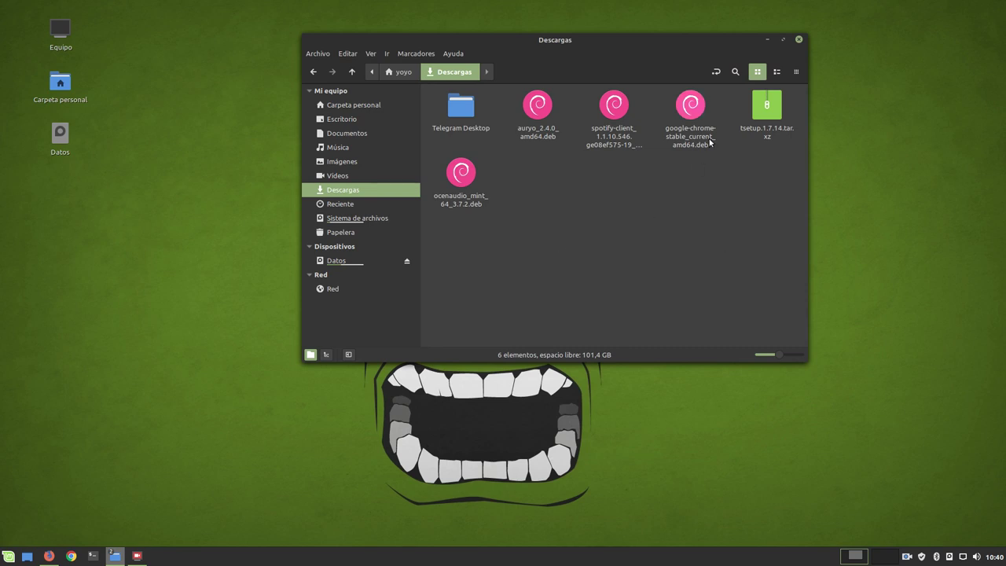
- Minimise the Descargas folder and launch Auryo from the Otras category of the applications
left_click(767, 38)
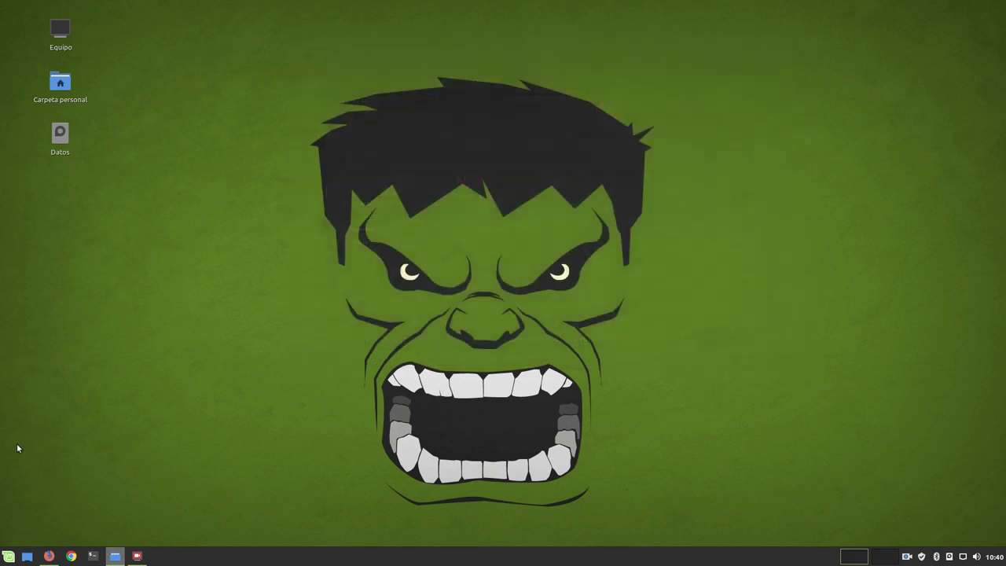
left_click(8, 555)
mouse_move(106, 430)
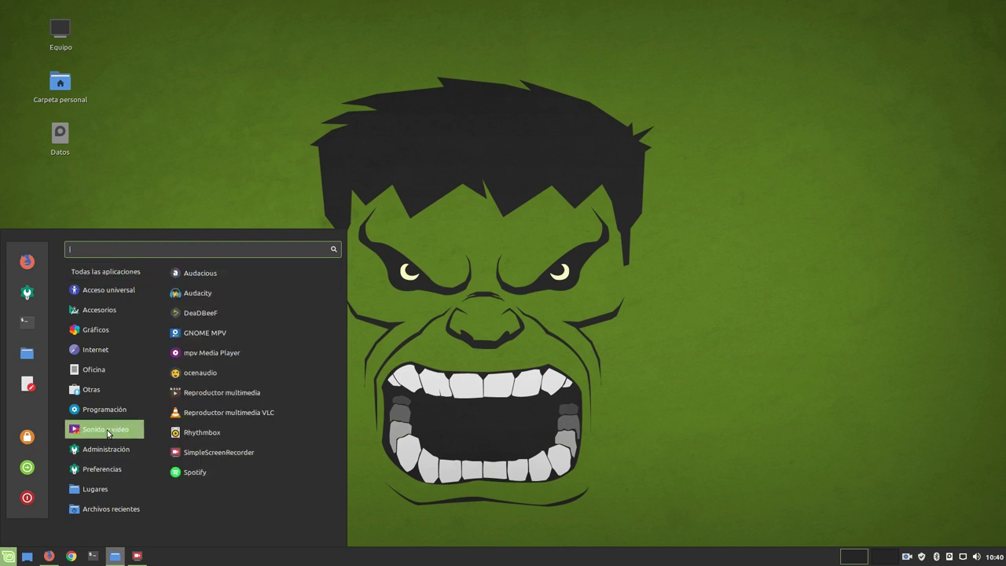
mouse_move(111, 396)
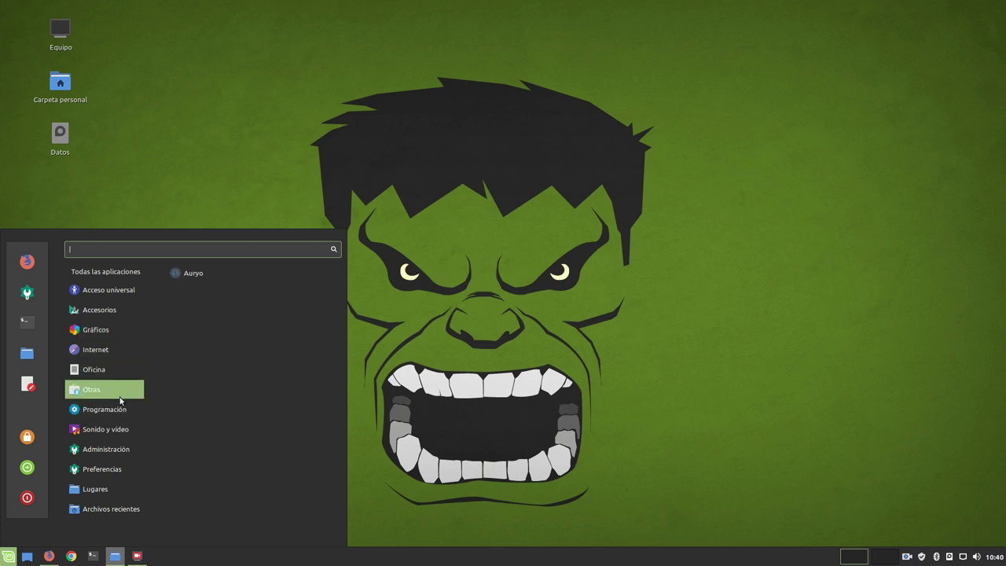
left_click(192, 274)
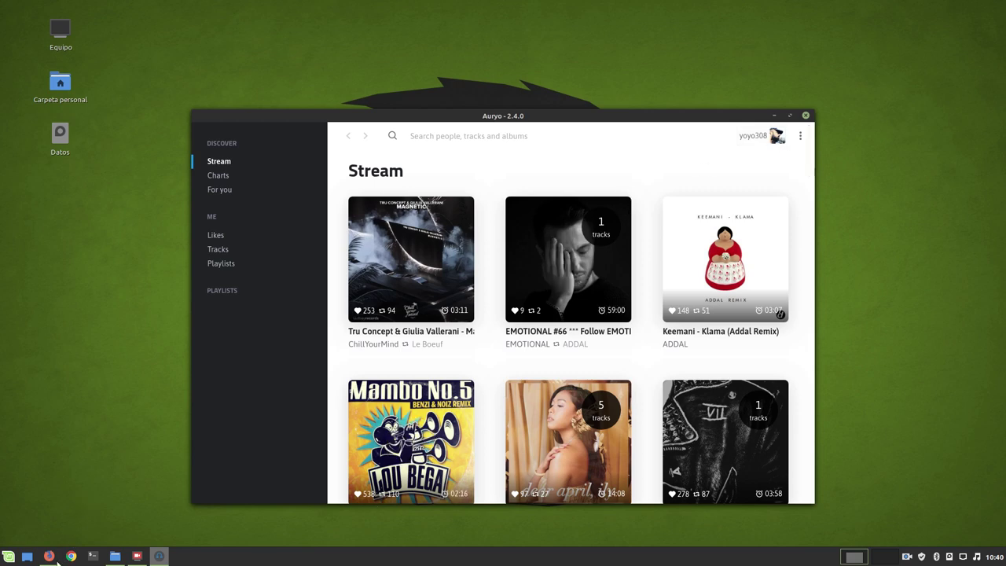
- Switch to the SoundCloud page in Firefox and open its sign-in form to view the login options
left_click(49, 556)
left_click(279, 36)
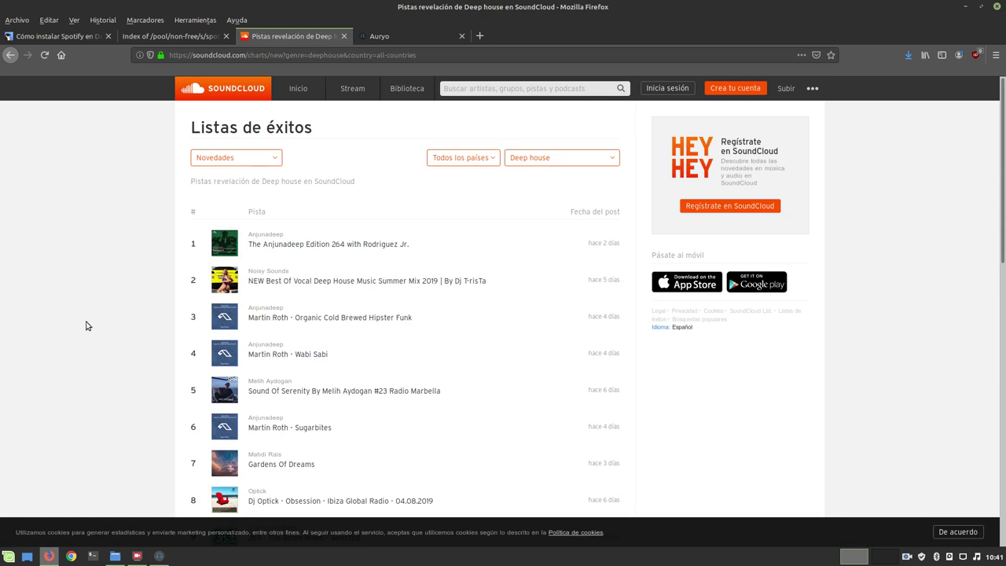
left_click(651, 91)
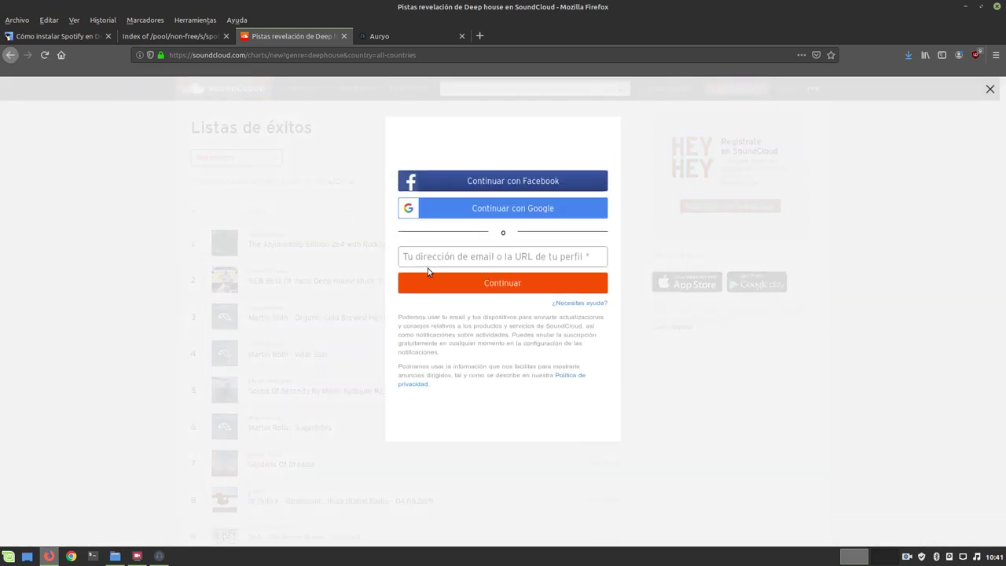
- Return to the SoundCloud home page, view the account creation form and close it
left_click(9, 56)
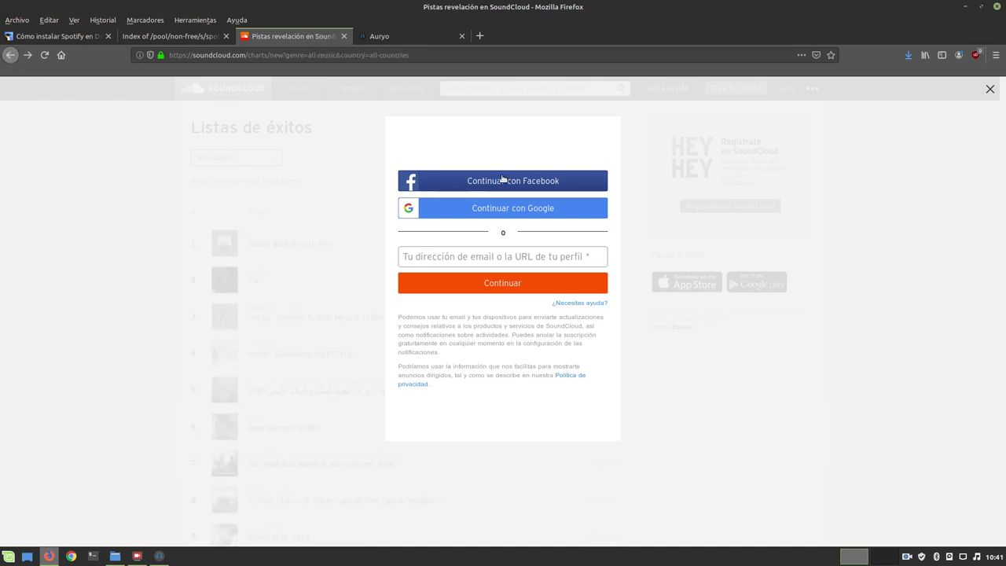
left_click(11, 55)
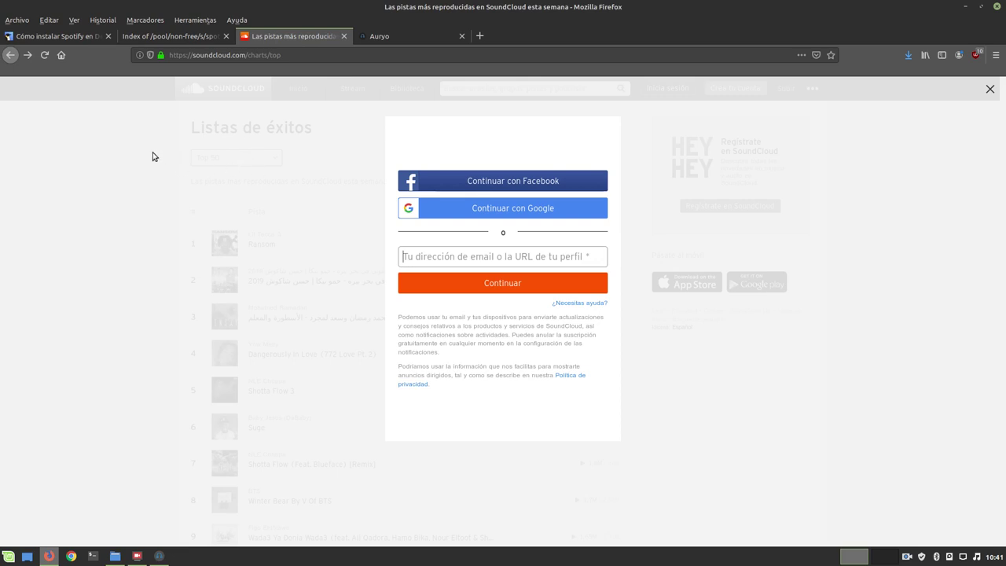
left_click(6, 57)
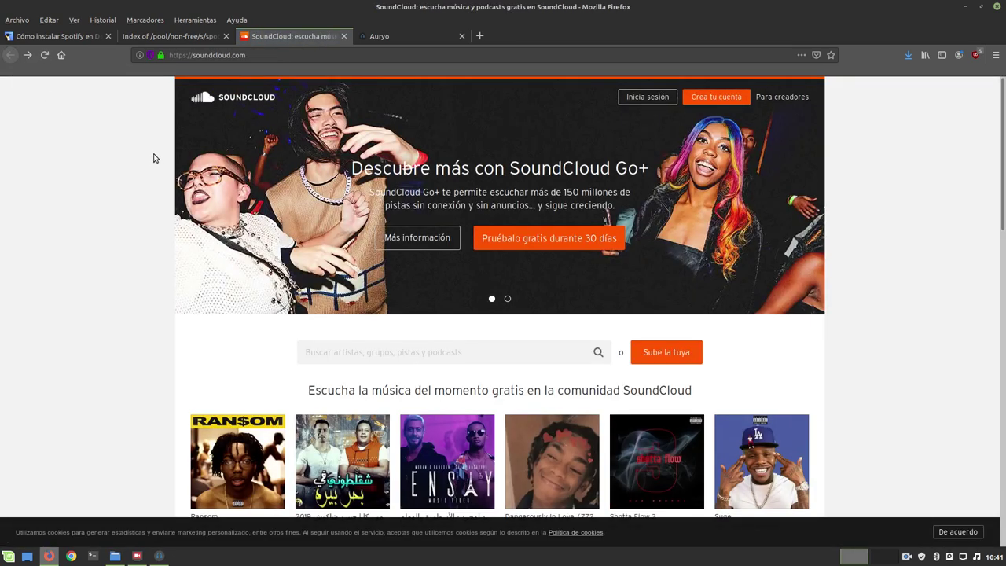
left_click(722, 101)
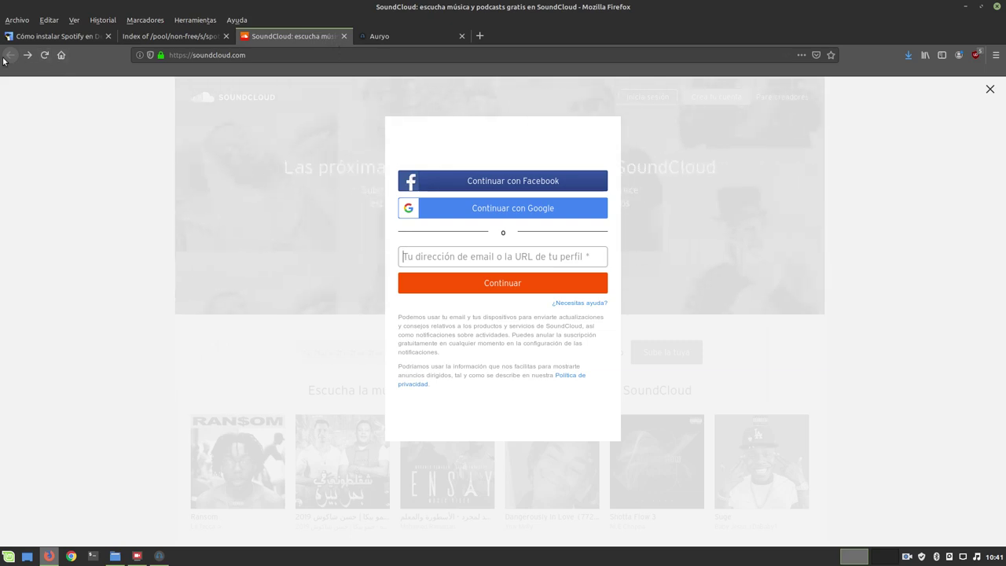
left_click(724, 217)
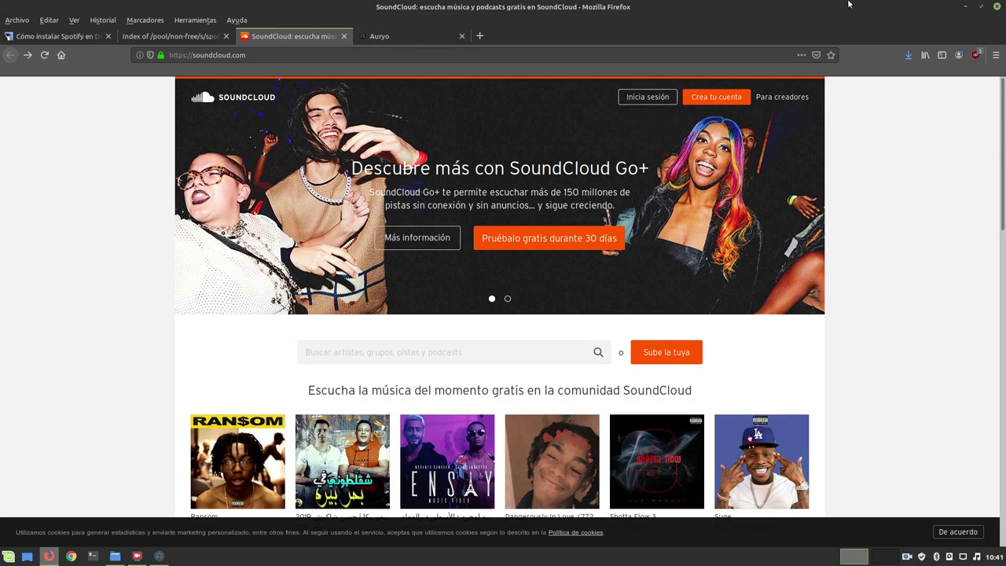
- View the screenshot auryo-1.png from the Imágenes folder, then close it and minimise the folder to return to Auryo
left_click(965, 7)
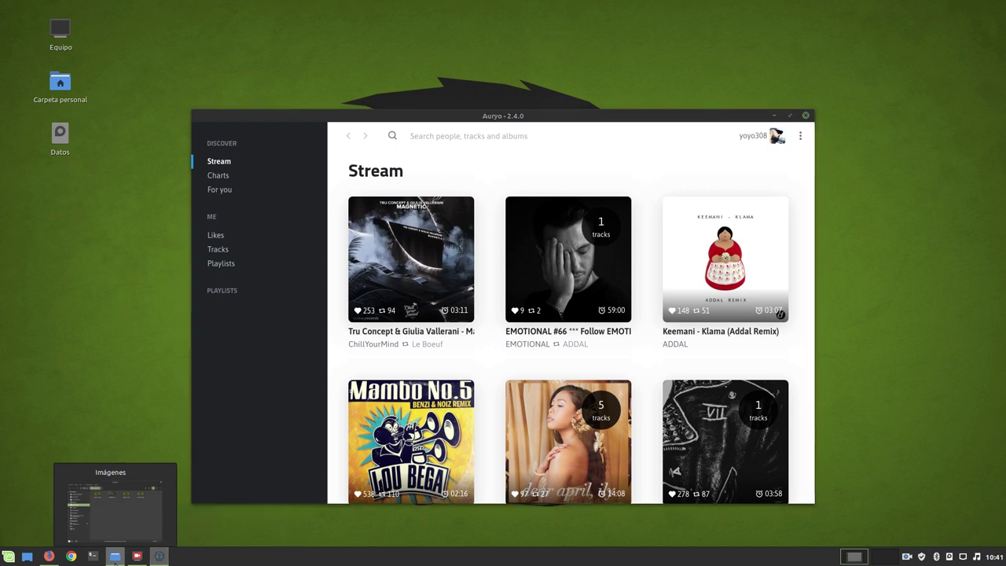
left_click(115, 558)
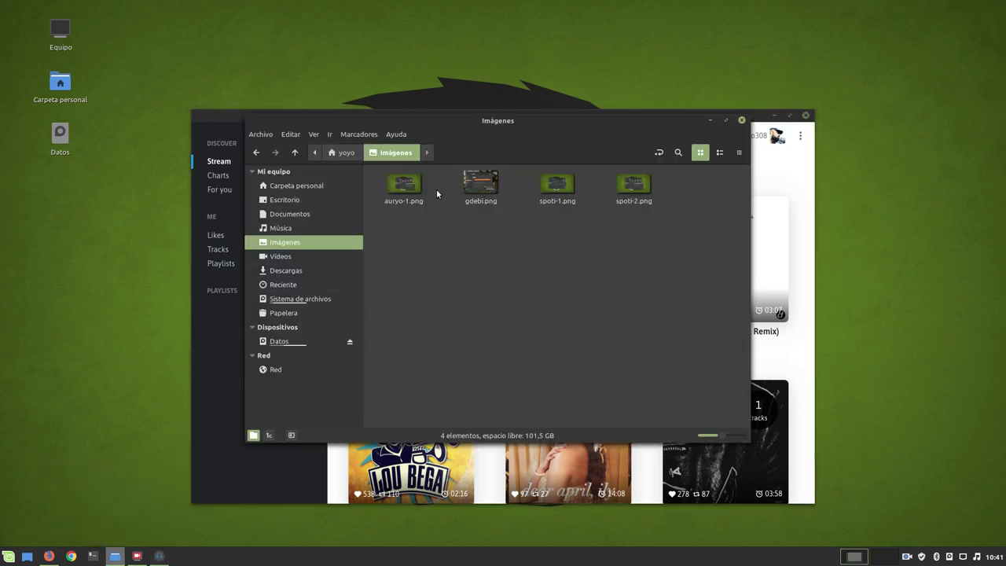
left_click(408, 191)
double_click(408, 191)
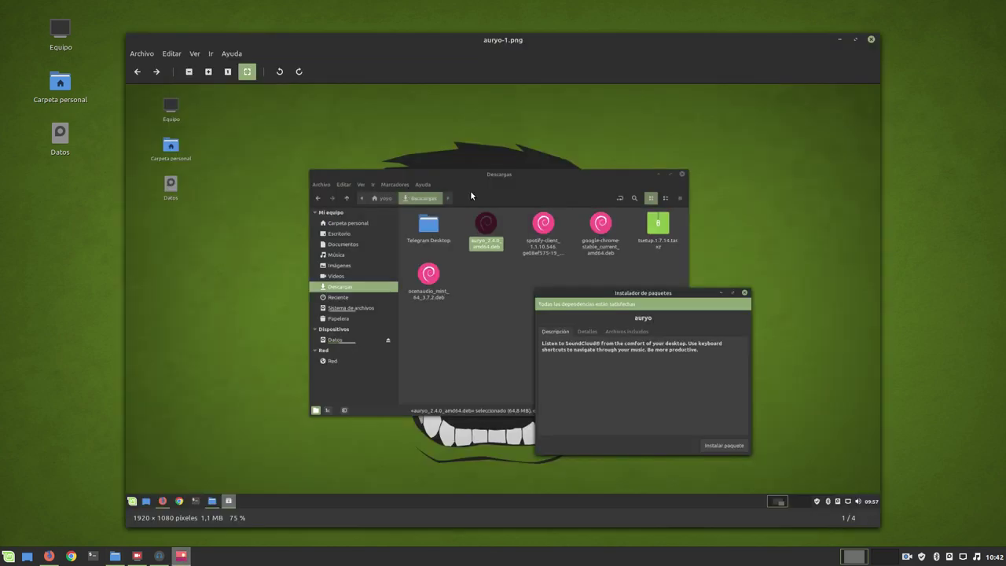
left_click(871, 39)
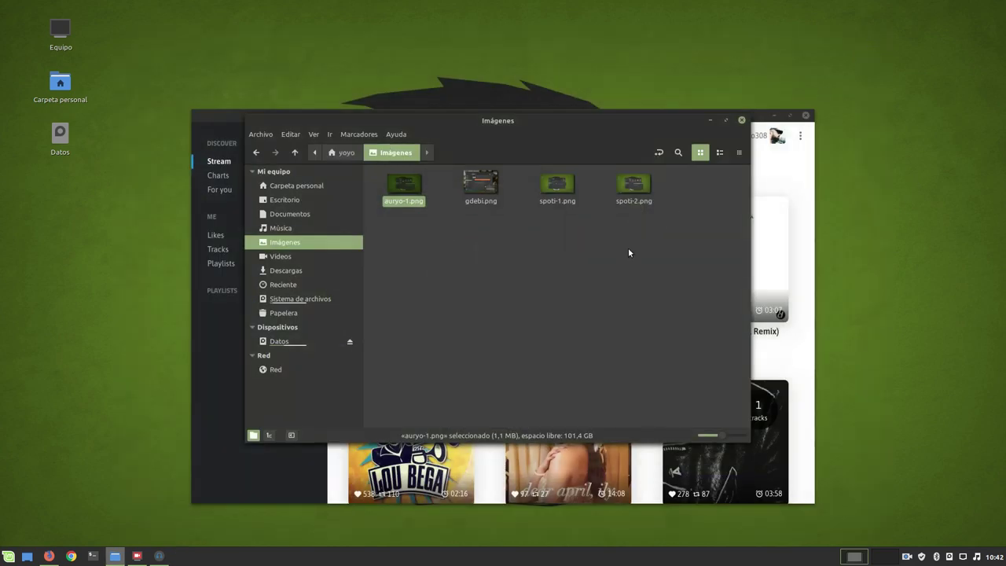
left_click(710, 121)
- Browse the tracks in Auryo's Stream and play the EMOTIONAL #66 playlist
left_click_drag(612, 118, 608, 81)
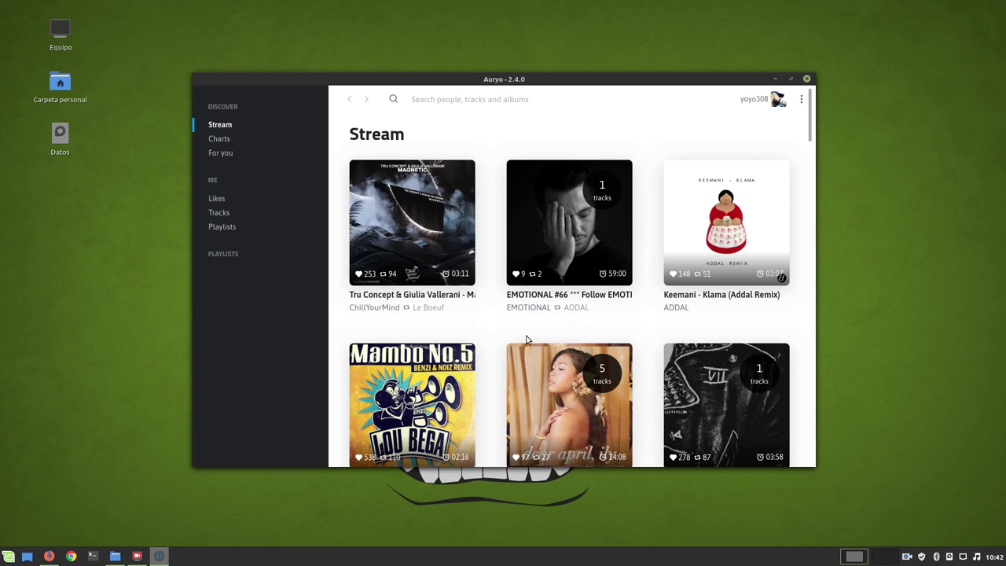
scroll(531, 340, "down", 3)
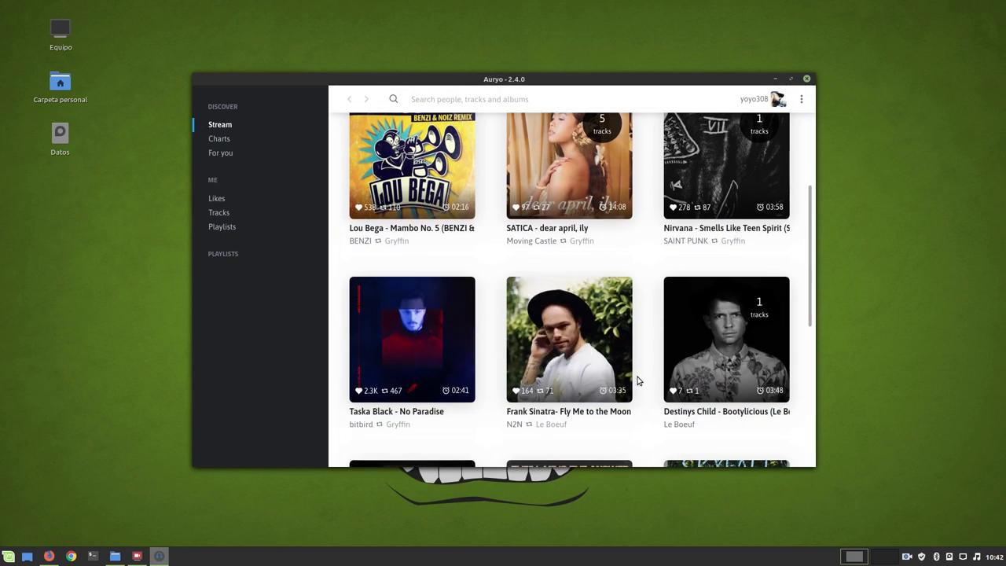
scroll(532, 372, "down", 2)
scroll(533, 373, "down", 2)
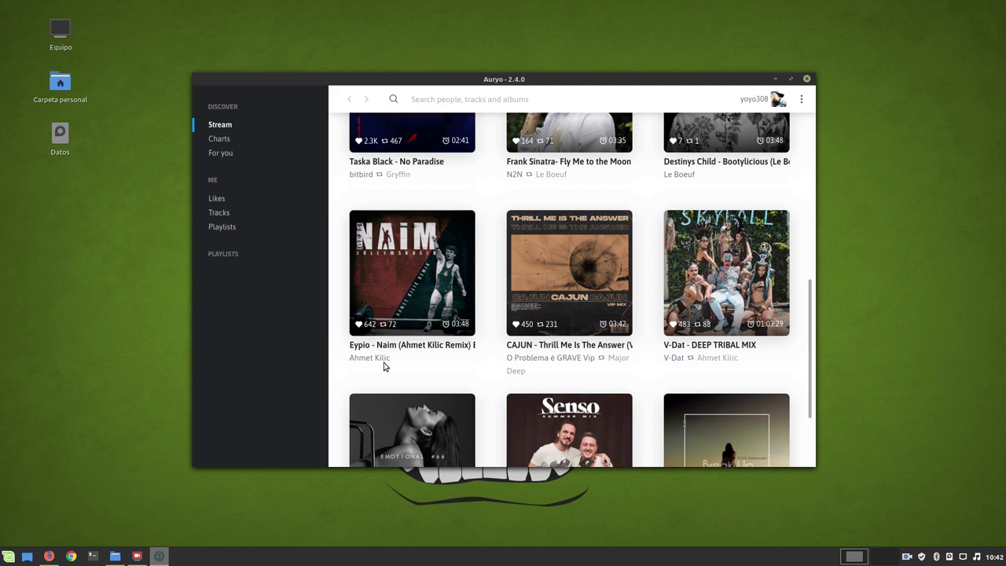
scroll(400, 330, "down", 3)
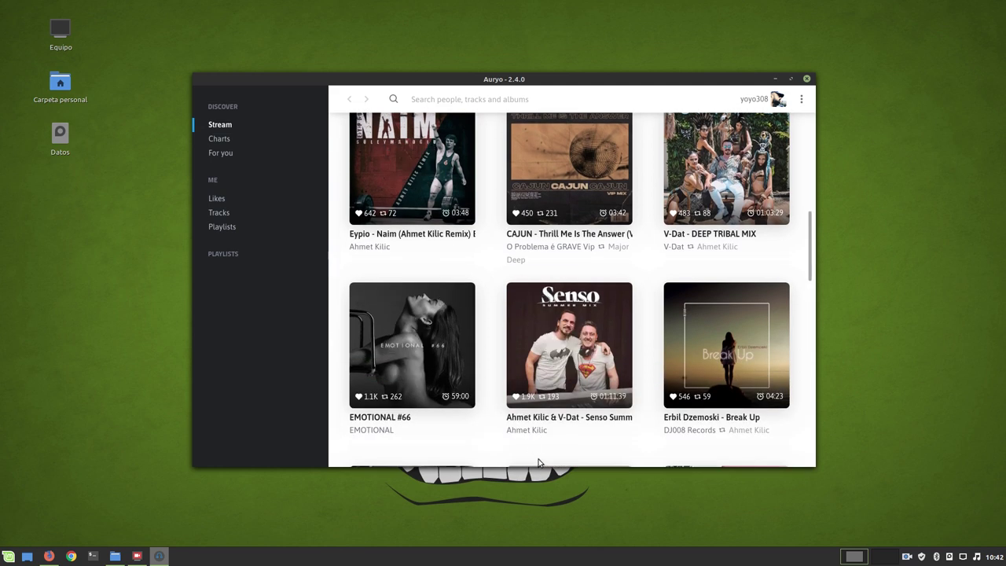
scroll(552, 409, "up", 10)
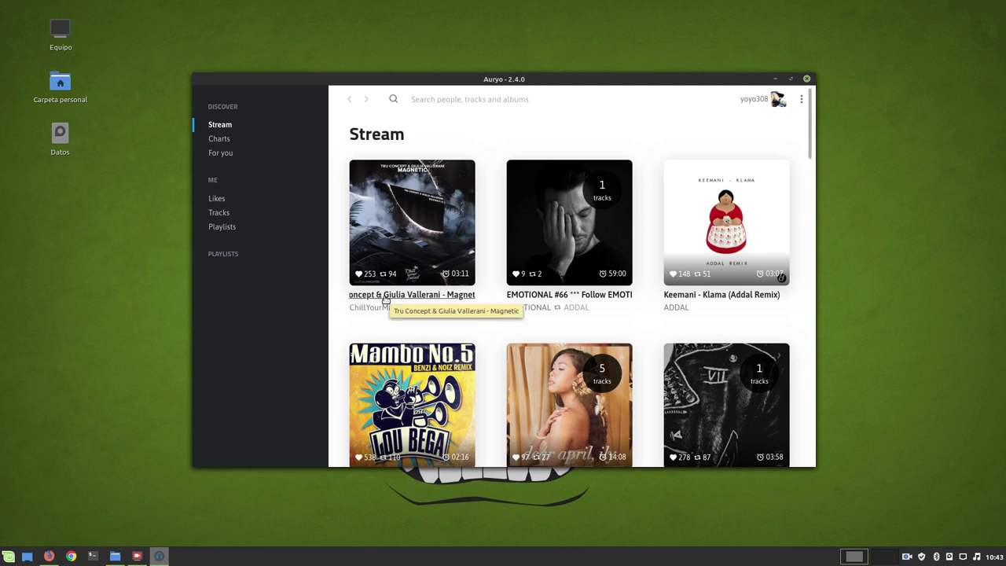
left_click(575, 225)
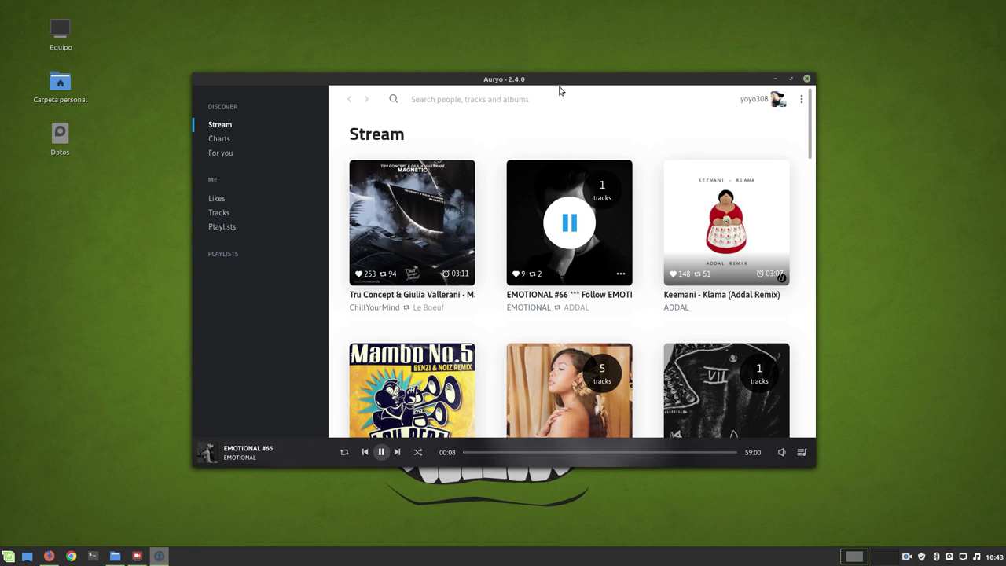
left_click_drag(559, 79, 510, 70)
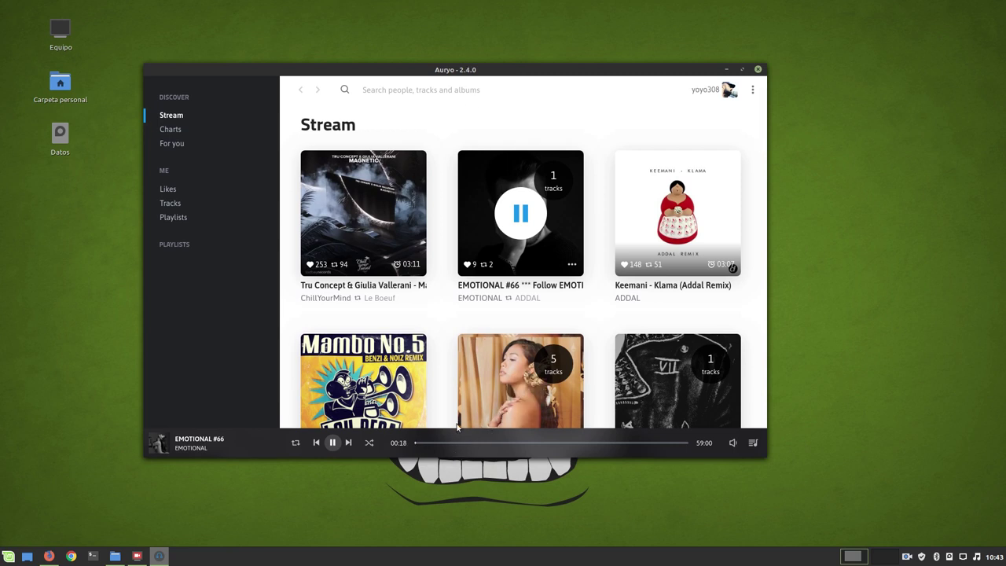
mouse_move(733, 442)
left_click_drag(493, 71, 543, 67)
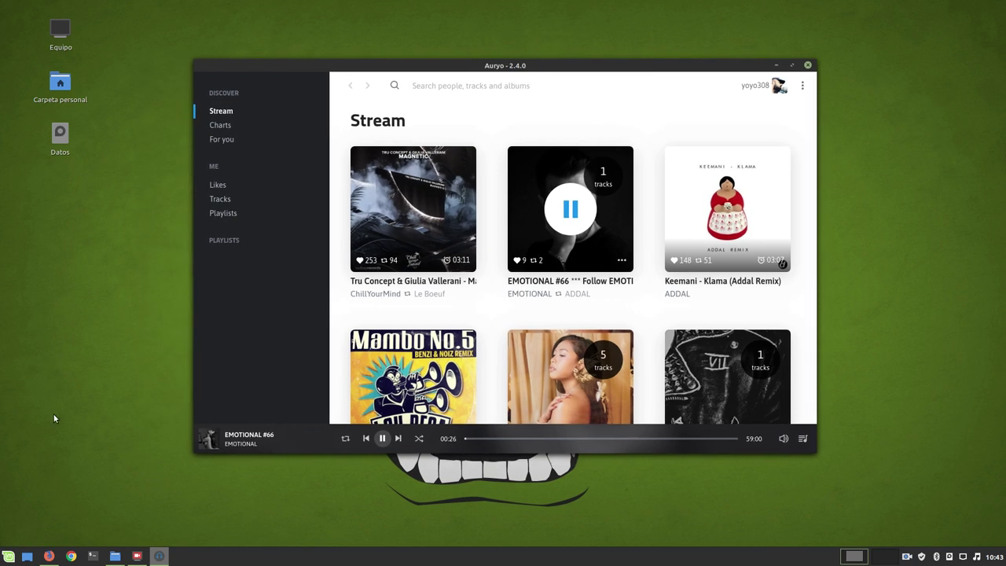
- Set the system sound output to Línea de salida Audio Interno, check the input devices and close the system settings
left_click(8, 556)
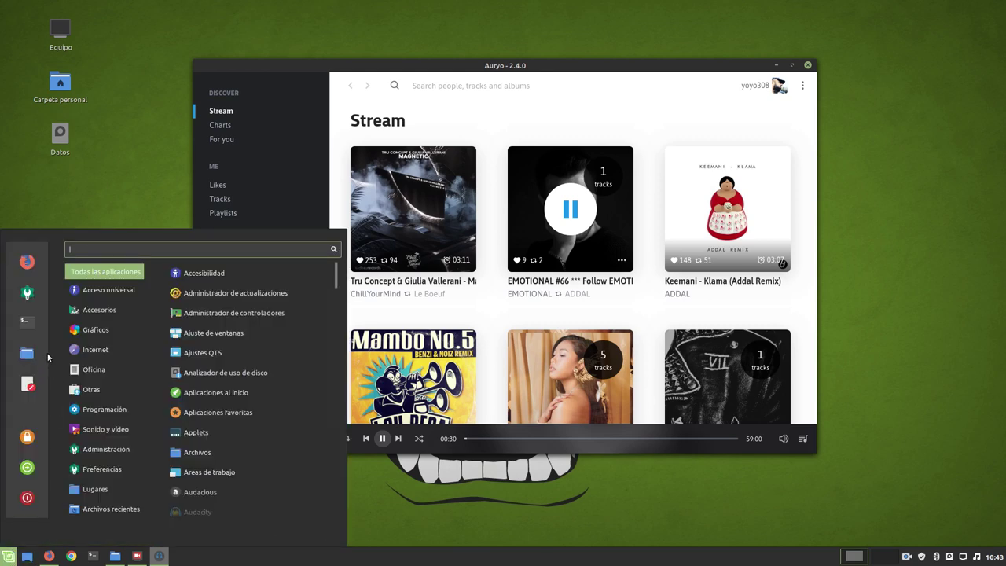
left_click(27, 292)
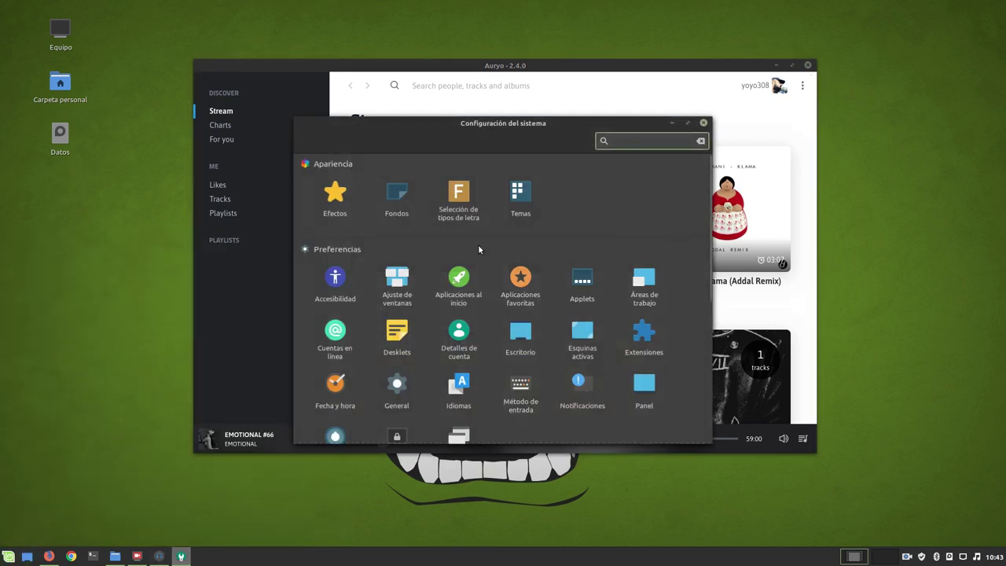
scroll(543, 374, "down", 2)
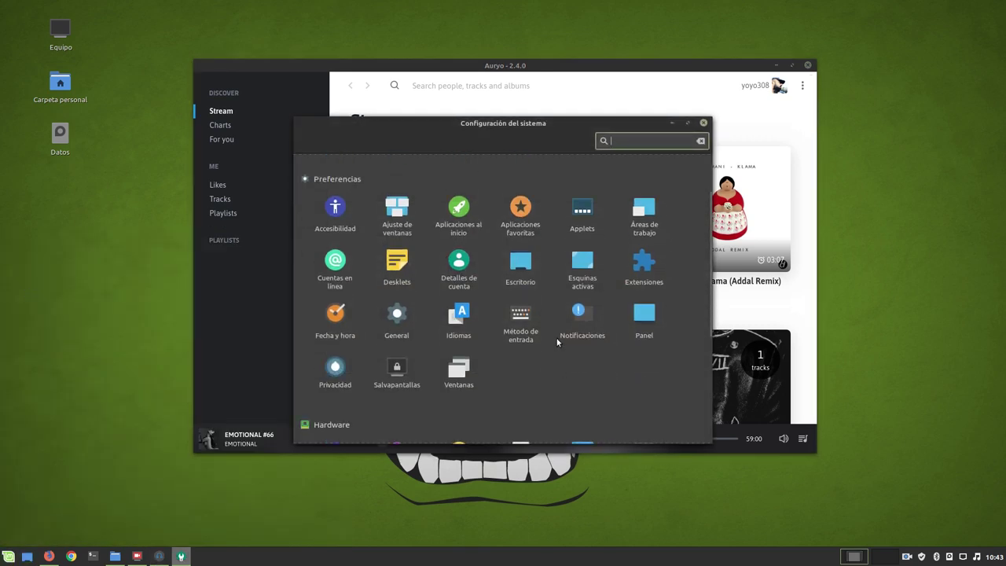
scroll(559, 354, "up", 2)
scroll(574, 362, "down", 3)
scroll(529, 364, "down", 2)
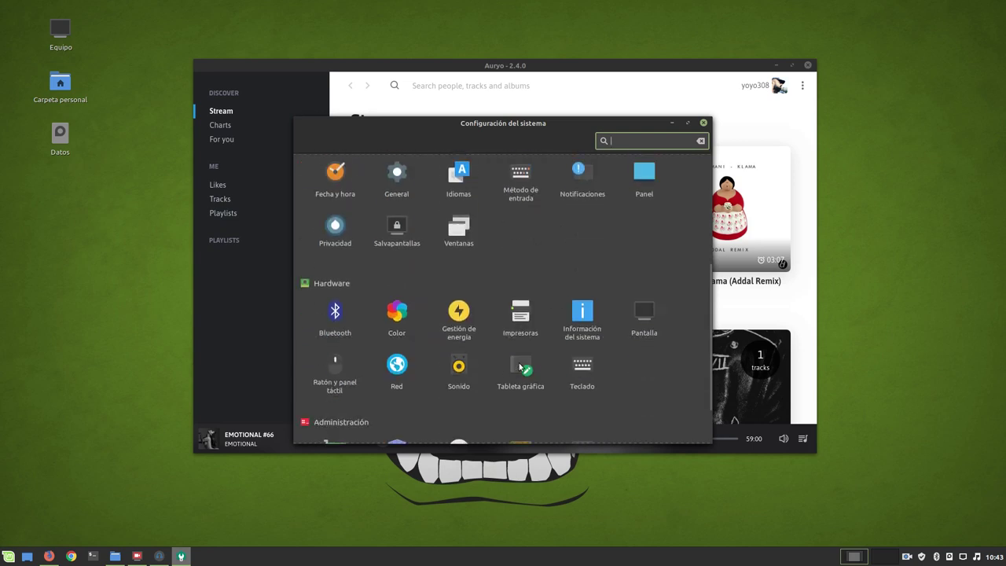
left_click(461, 371)
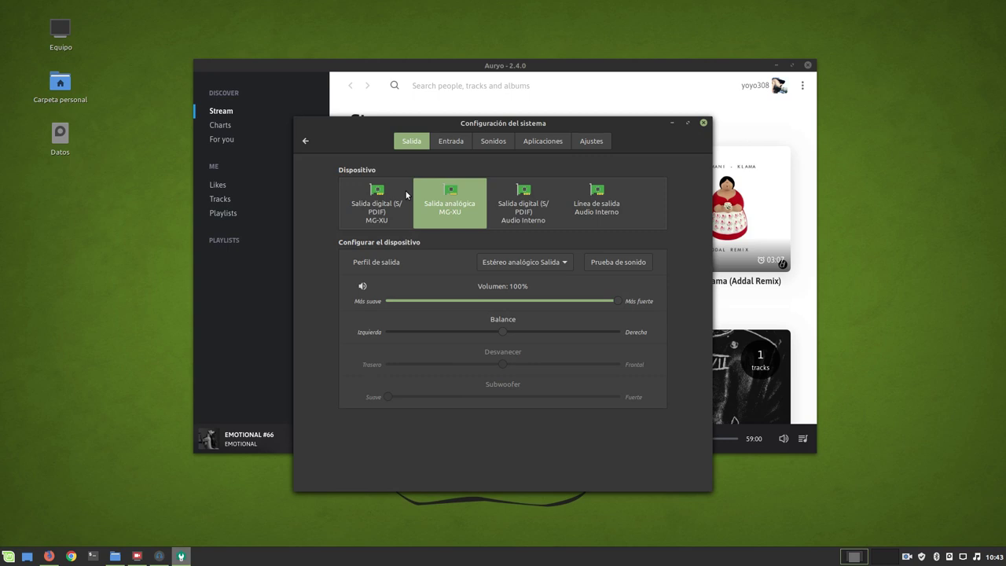
left_click(596, 206)
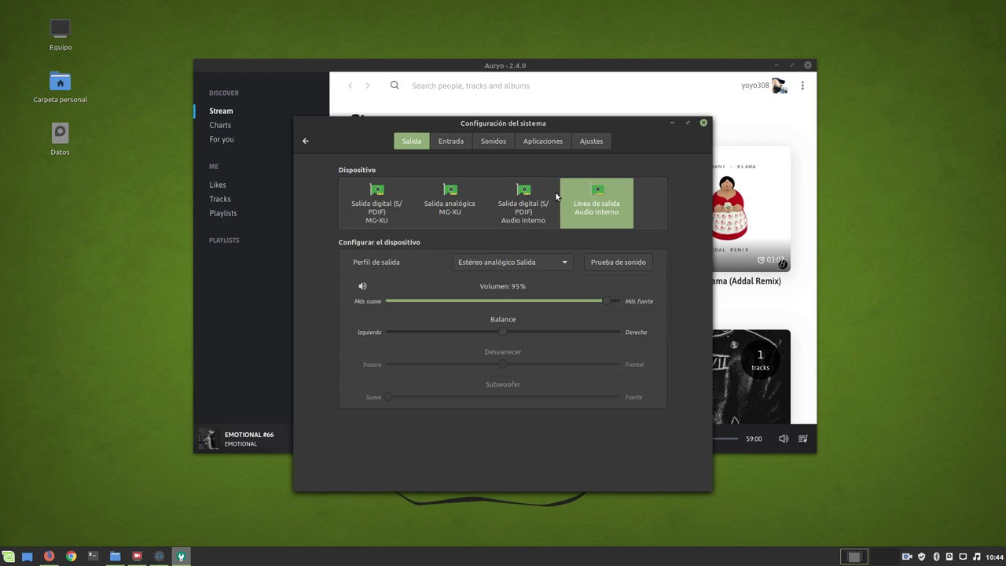
left_click(458, 143)
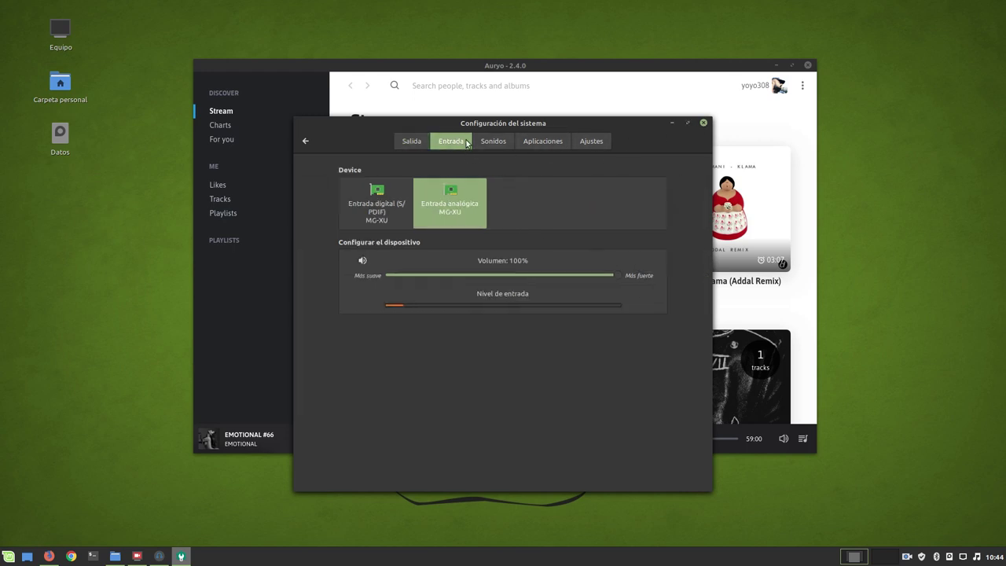
left_click(704, 123)
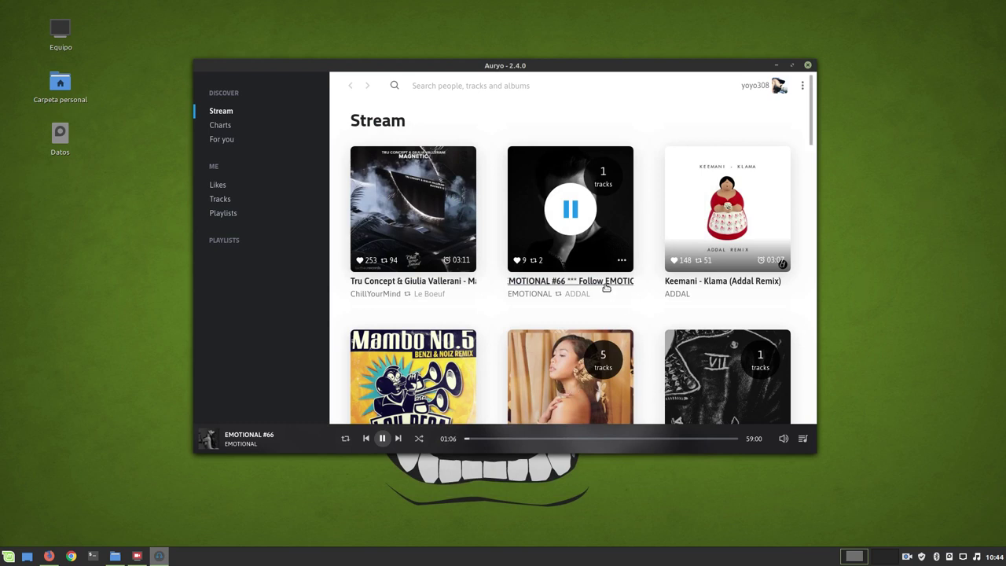
- Open the page of the EMOTIONAL #66 playlist and enlarge the Auryo window to fill most of the desktop
left_click(606, 285)
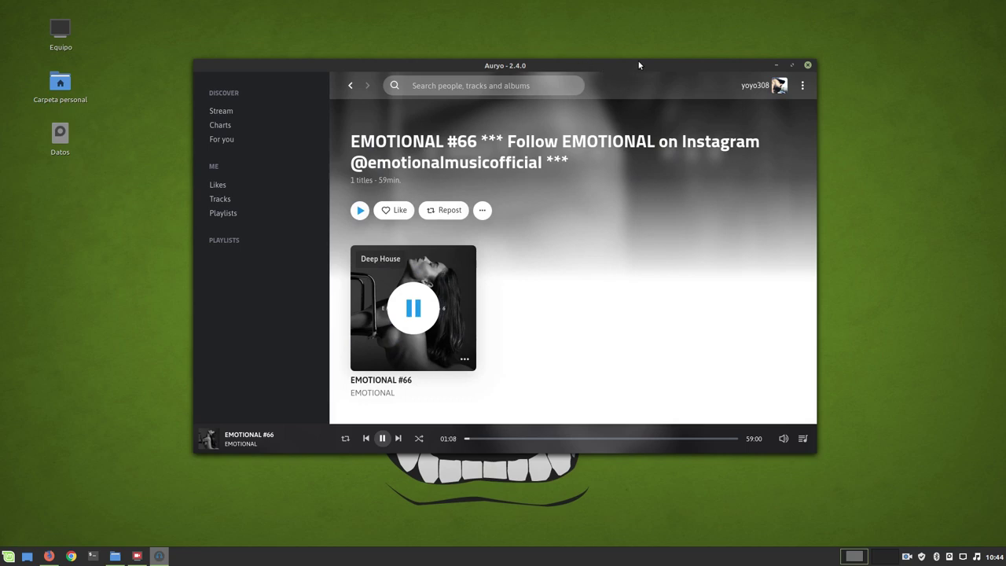
left_click_drag(639, 66, 766, 4)
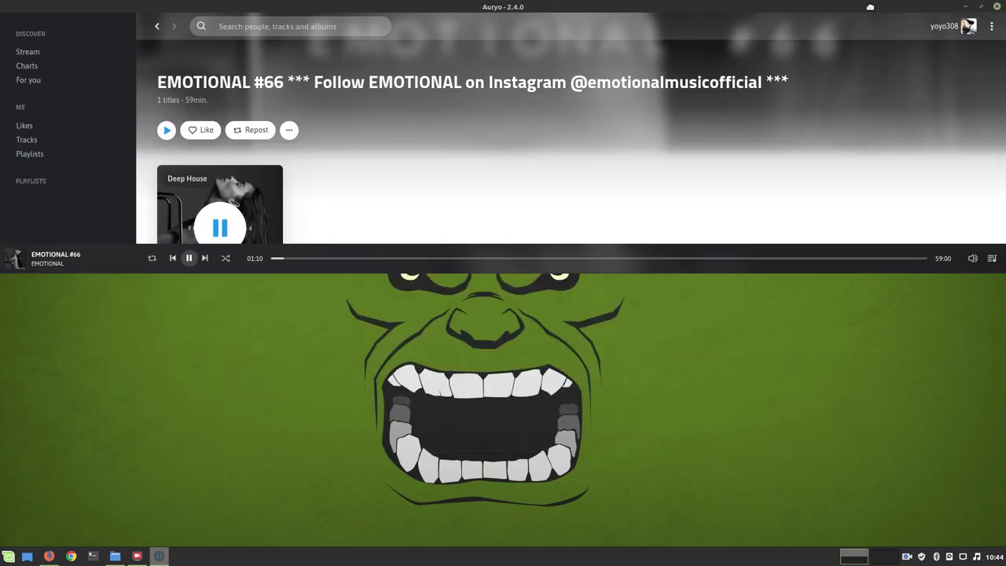
left_click_drag(869, 6, 536, 68)
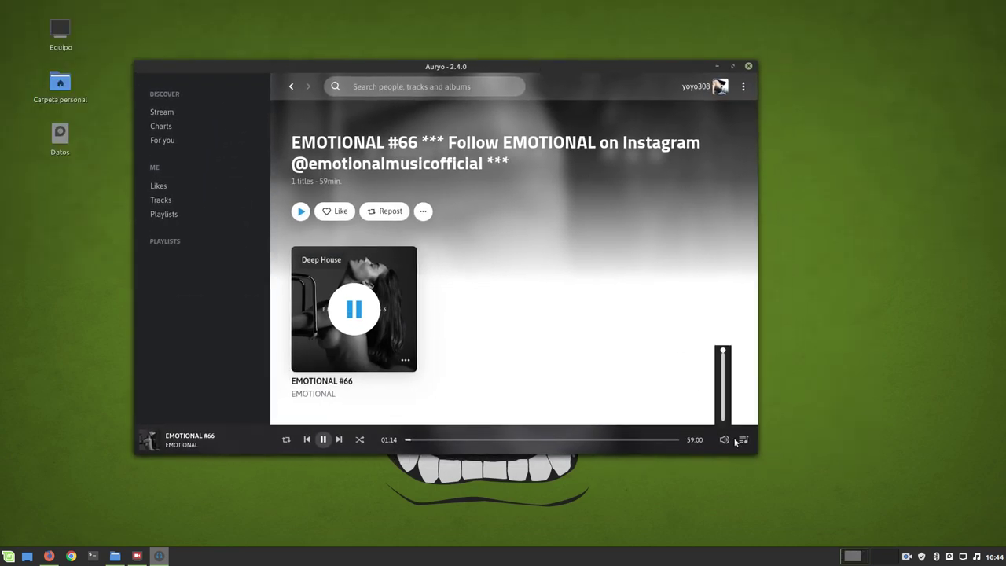
left_click_drag(758, 453, 947, 521)
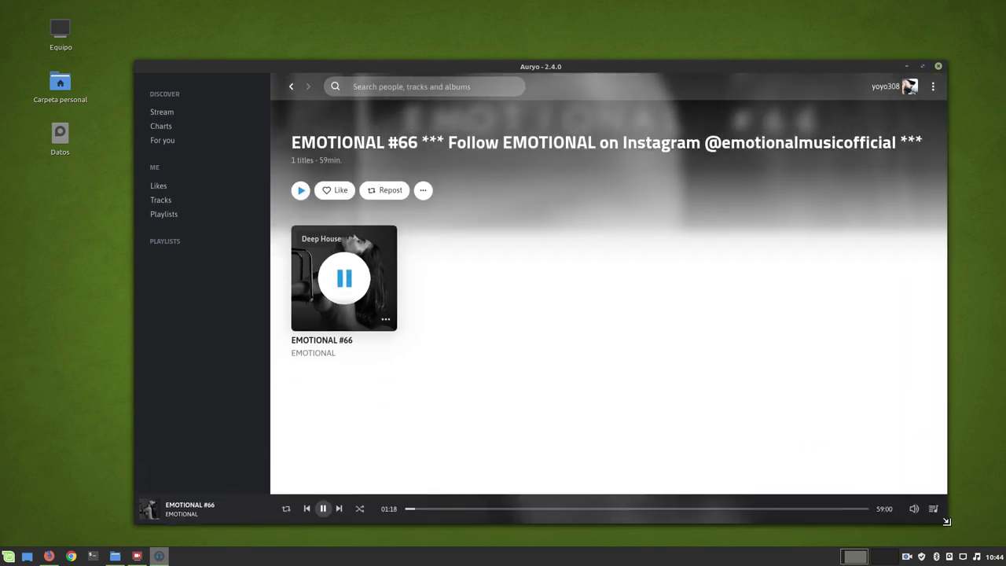
- Like and repost the EMOTIONAL #66 playlist, and pause its playback
left_click(341, 191)
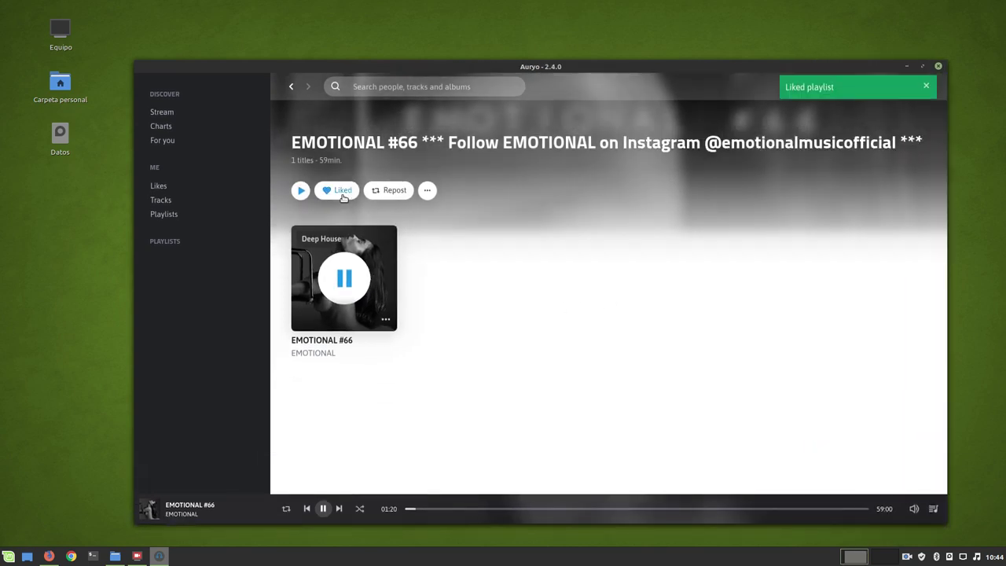
left_click(382, 189)
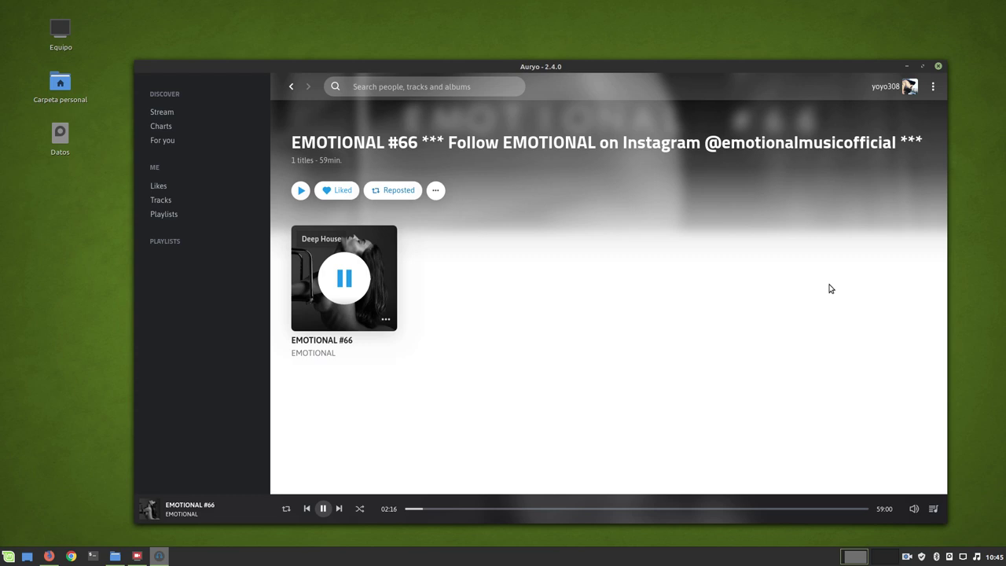
left_click(322, 508)
- Search Auryo for 80s from the Stream page, look over the results and return to the Stream
left_click(291, 86)
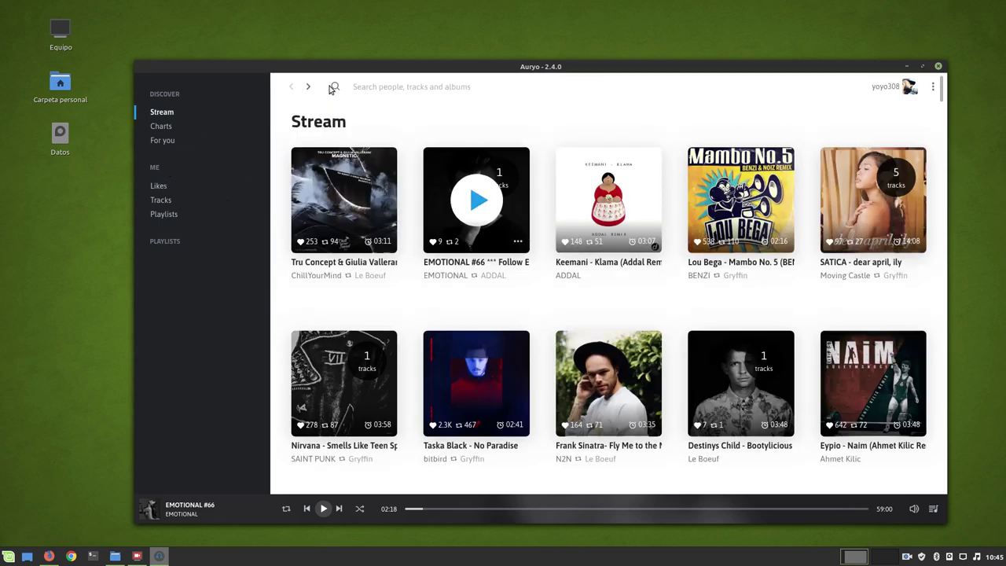
left_click(430, 89)
type("80s")
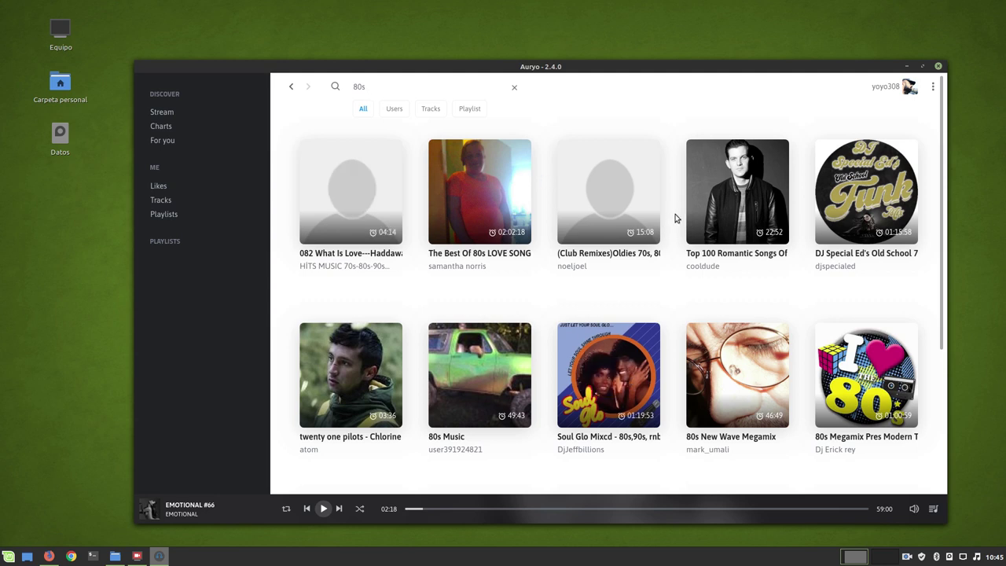
mouse_move(621, 222)
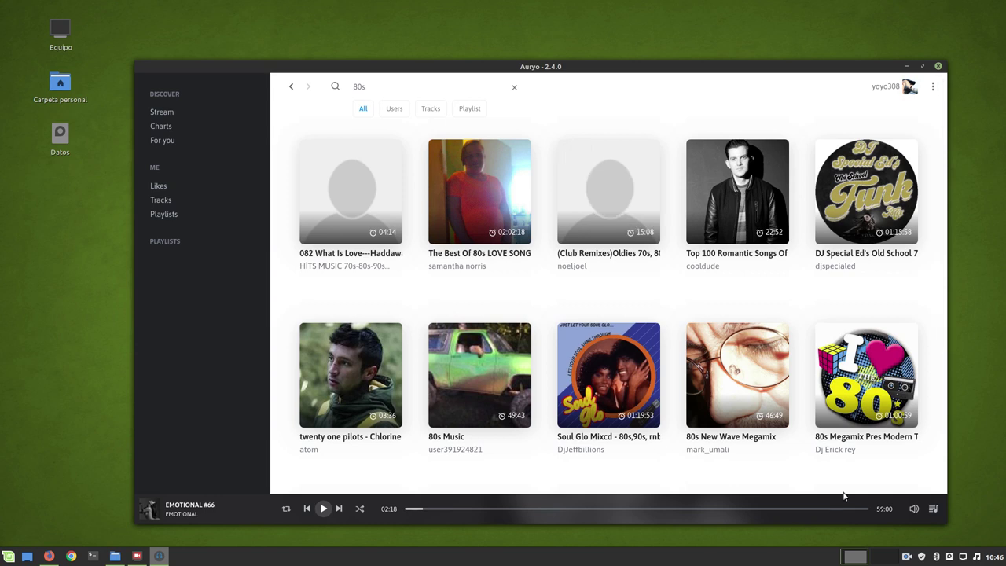
mouse_move(878, 422)
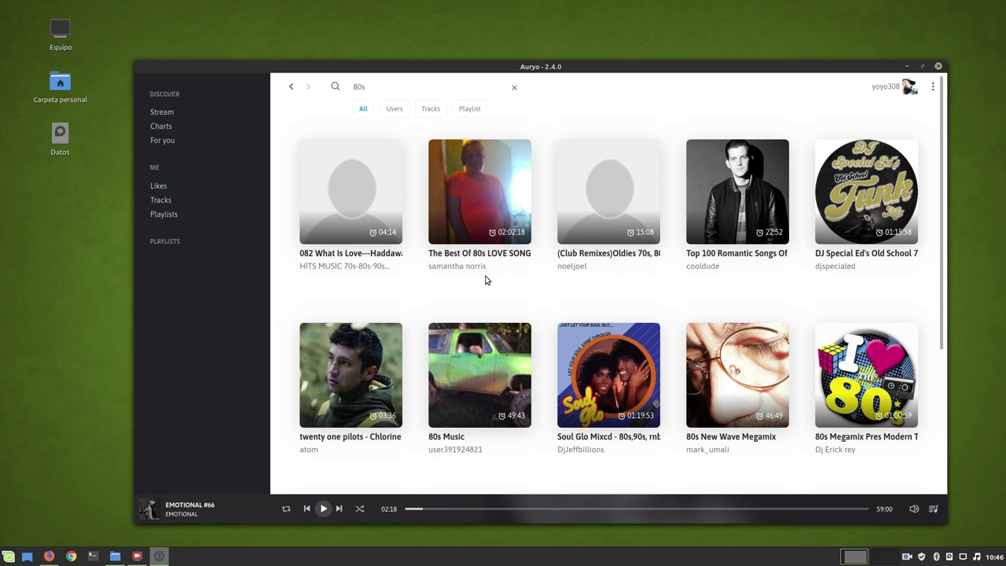
left_click(289, 88)
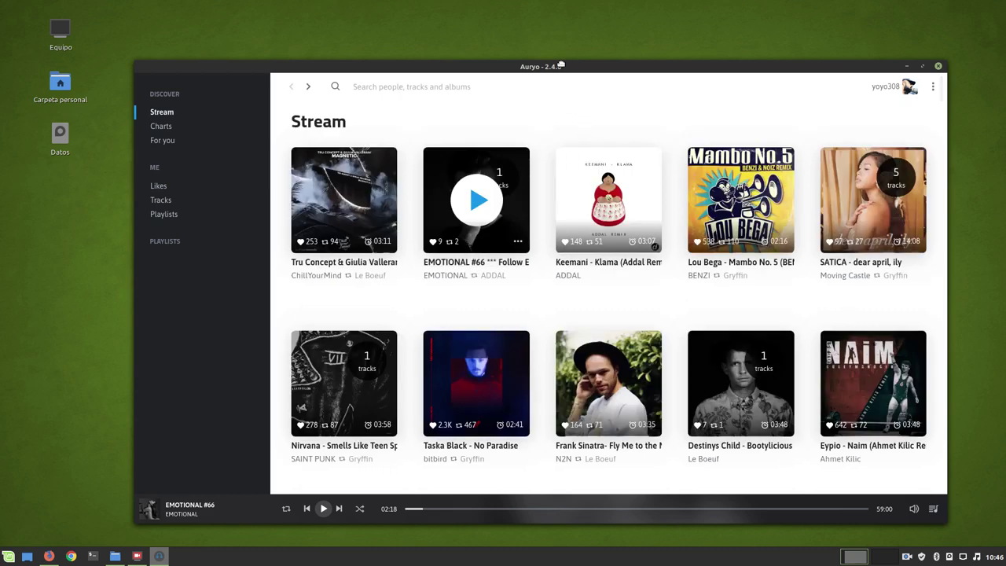
- View the account's own Tracks page in Auryo and return to the Stream
left_click_drag(561, 65, 549, 51)
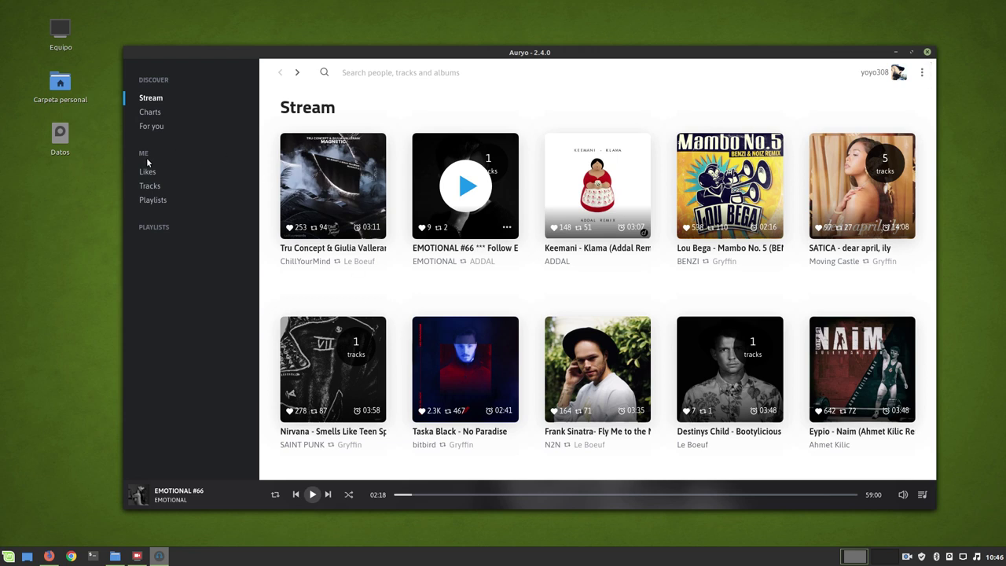
left_click(143, 183)
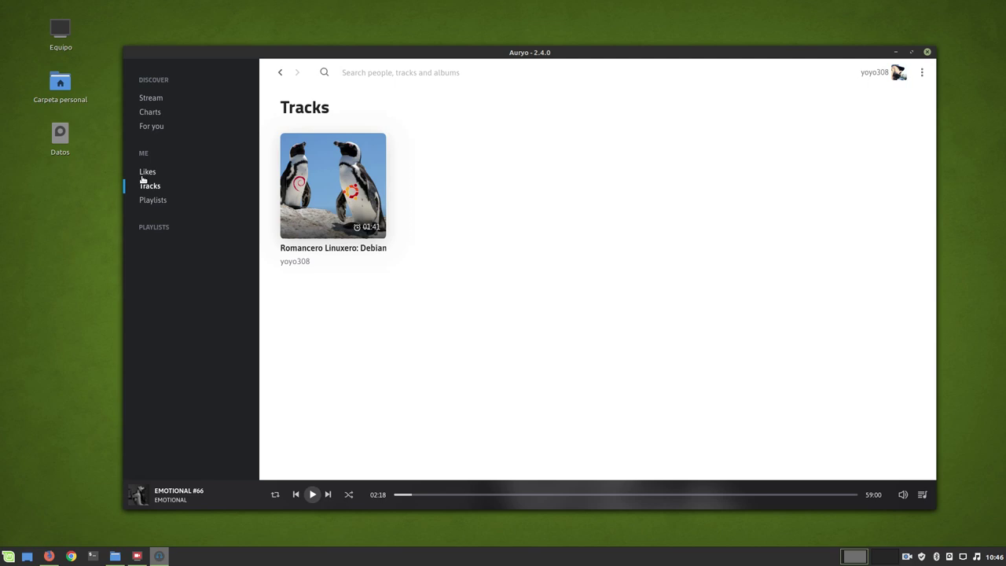
left_click(157, 98)
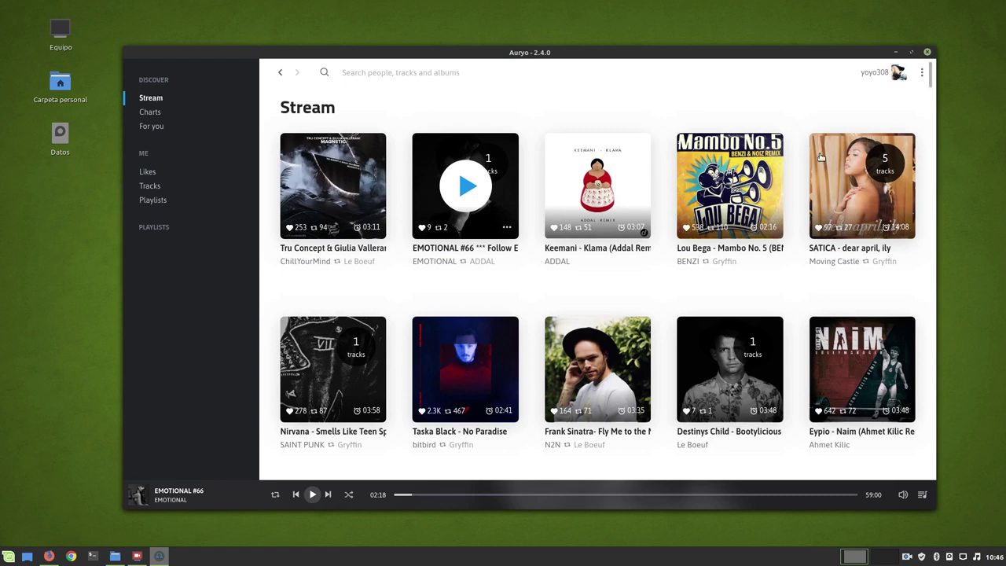
left_click_drag(612, 56, 600, 49)
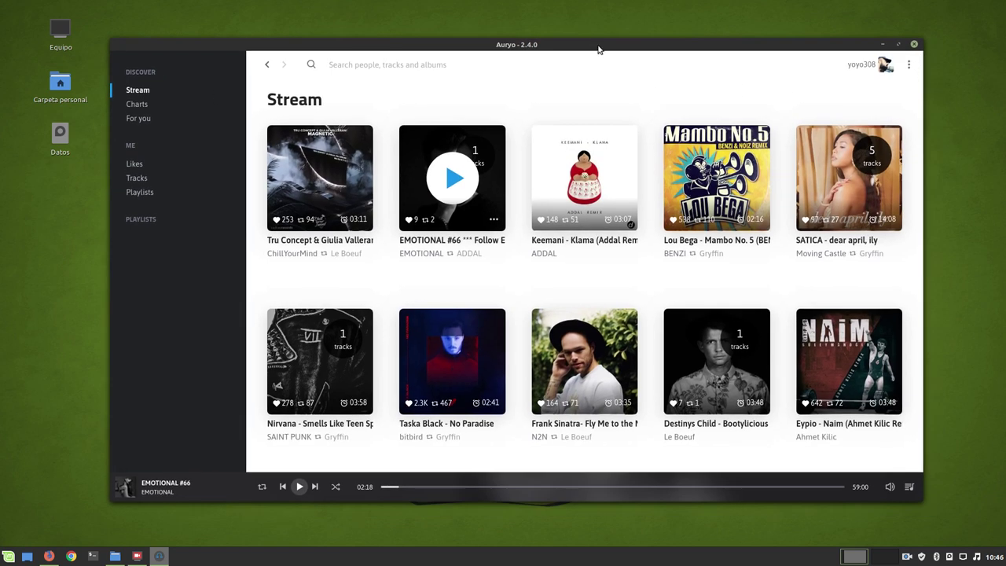
- Open Auryo's settings and review the General, Stream, Integrations and Proxy options
left_click(908, 66)
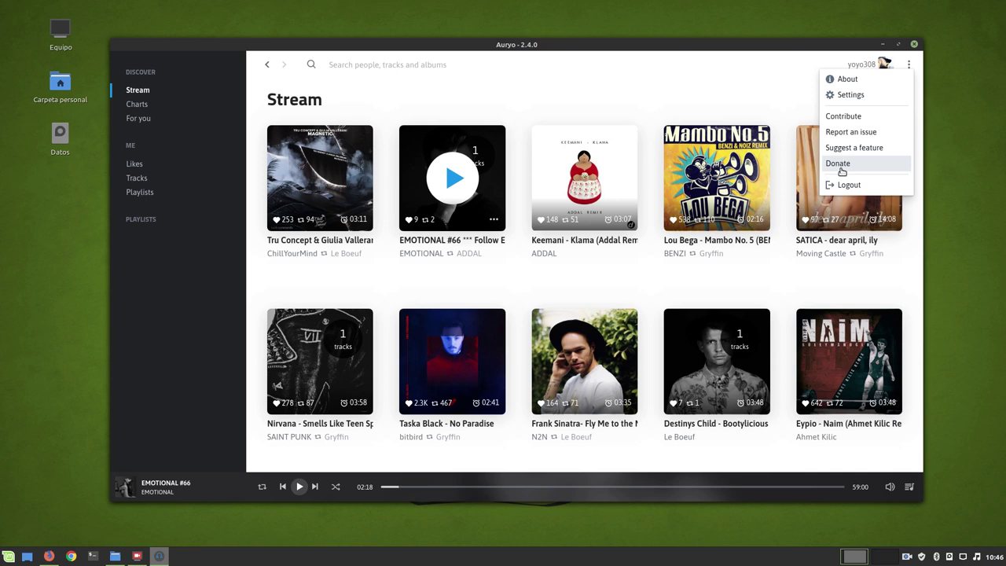
left_click(845, 95)
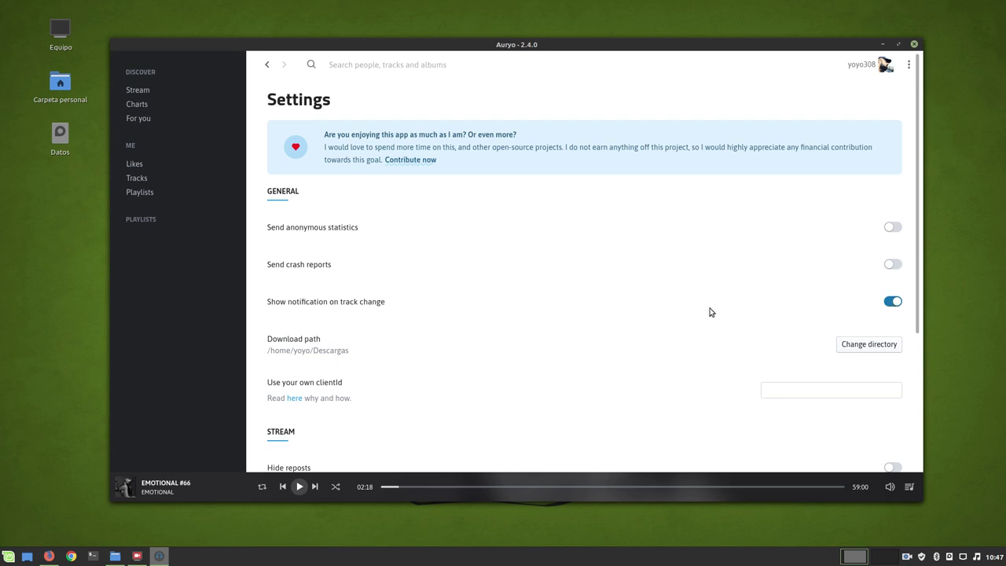
scroll(699, 312, "down", 3)
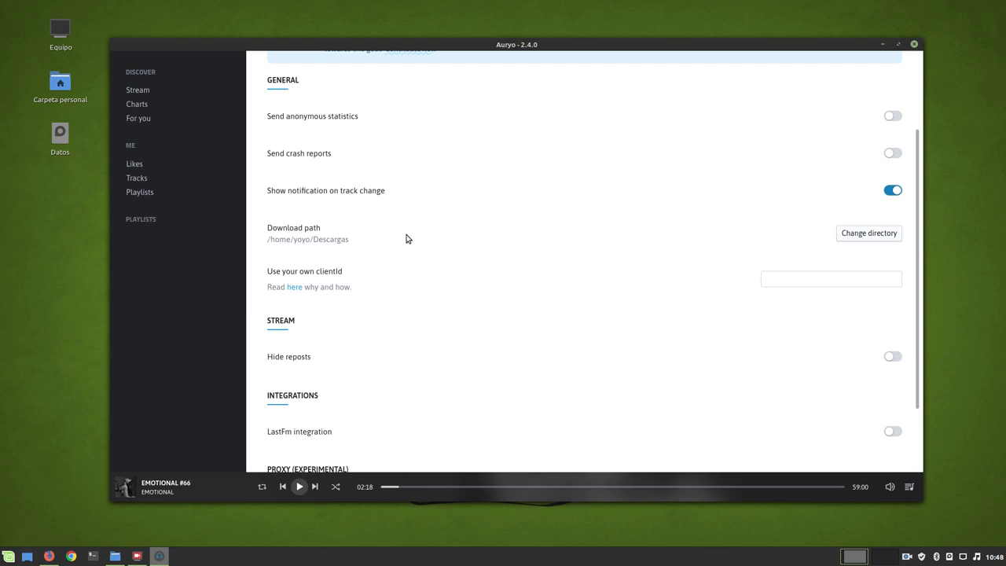
scroll(407, 238, "down", 3)
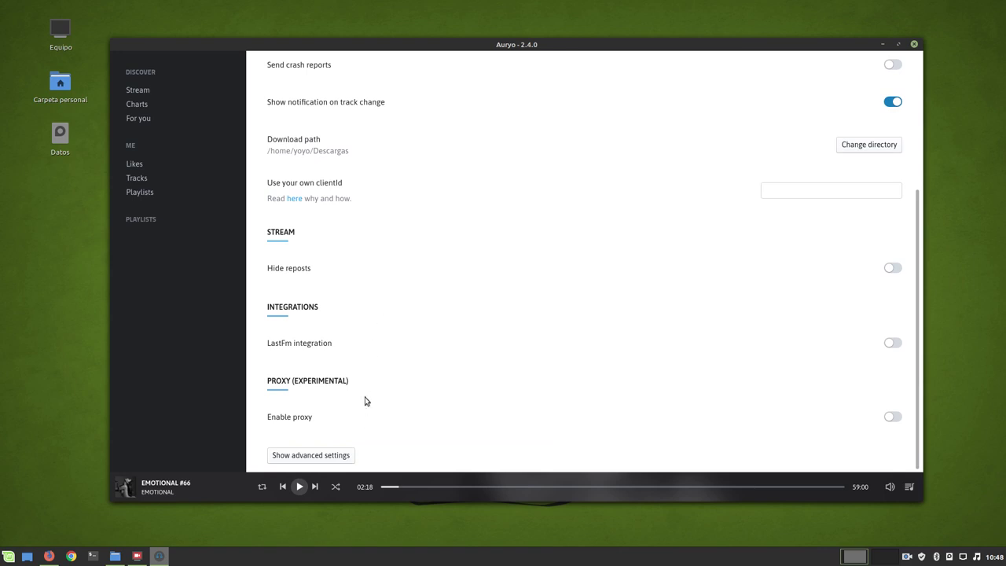
- Return from the settings to the Stream page and browse through its tracks and playlists, ending back at the start of the list
scroll(564, 307, "up", 3)
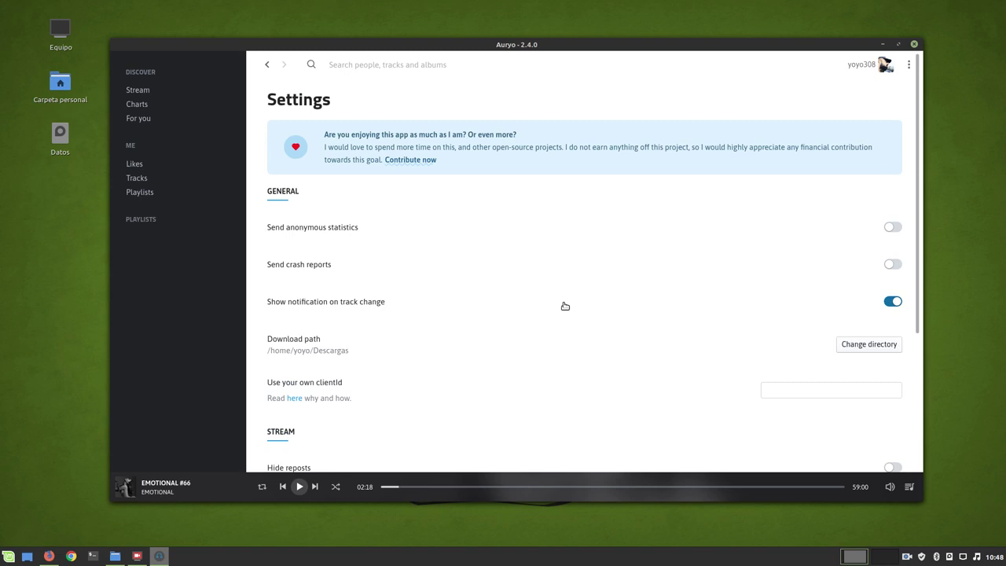
left_click(266, 67)
scroll(637, 399, "down", 10)
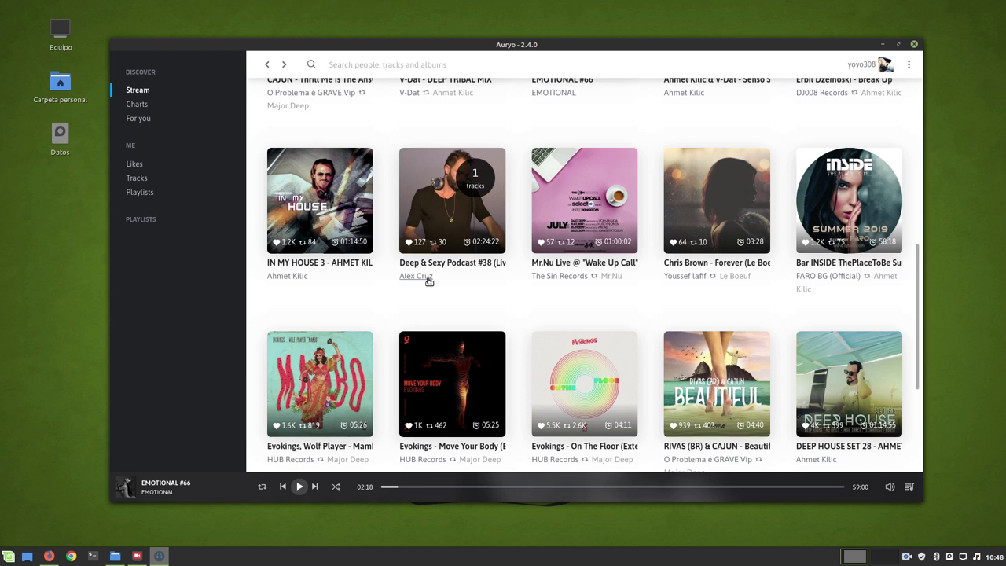
scroll(514, 285, "down", 3)
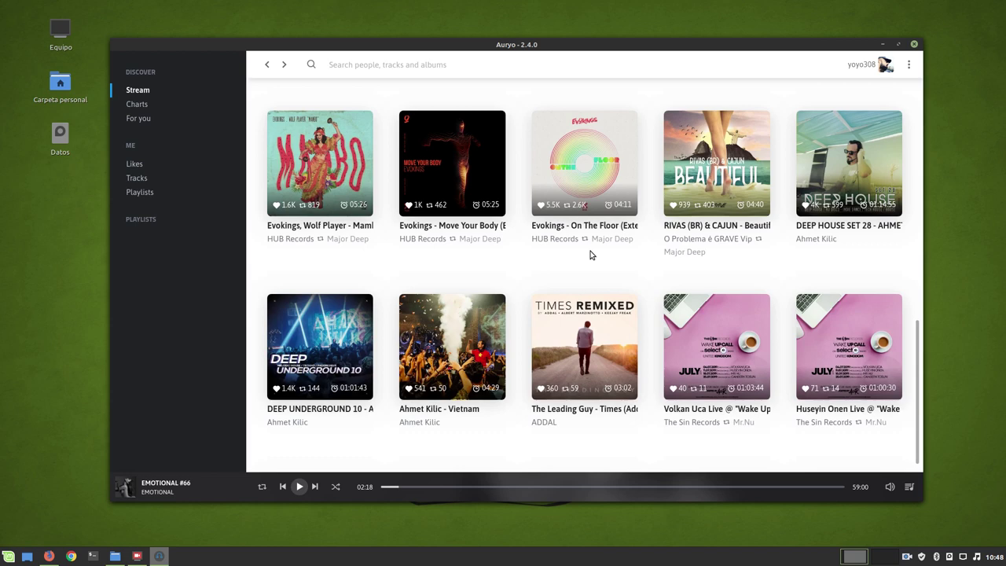
scroll(665, 256, "down", 3)
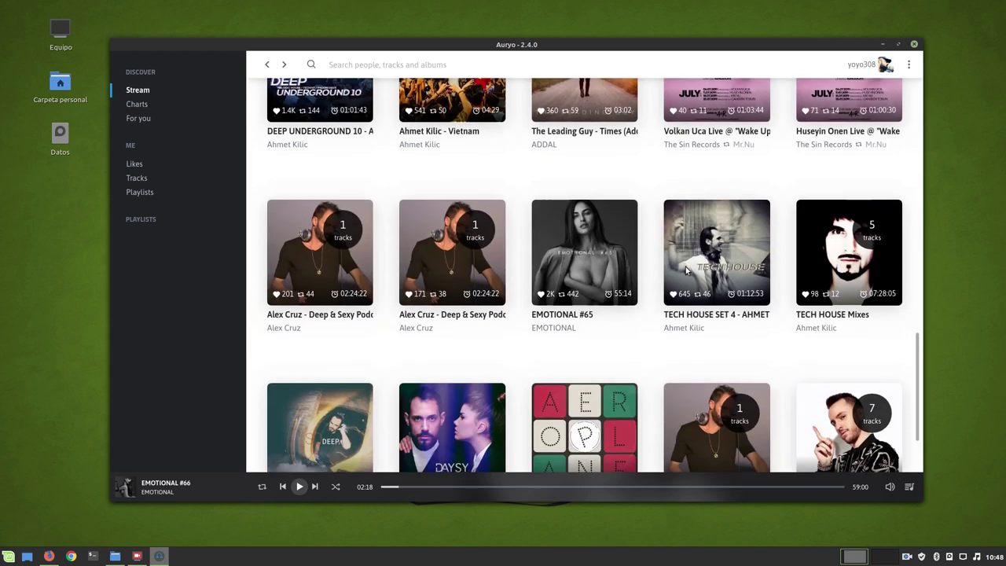
mouse_move(862, 441)
scroll(752, 320, "down", 1)
scroll(751, 320, "down", 2)
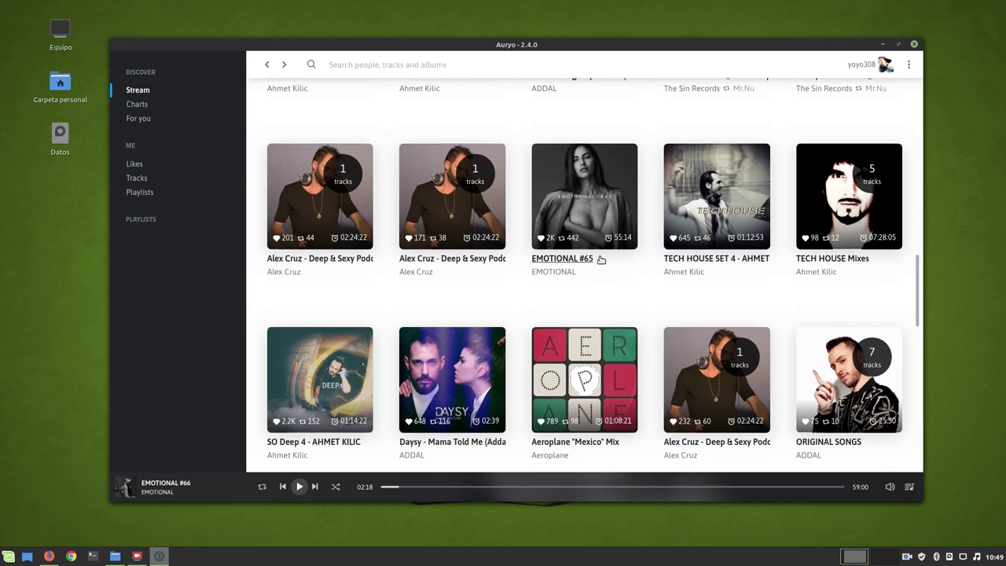
scroll(599, 258, "down", 15)
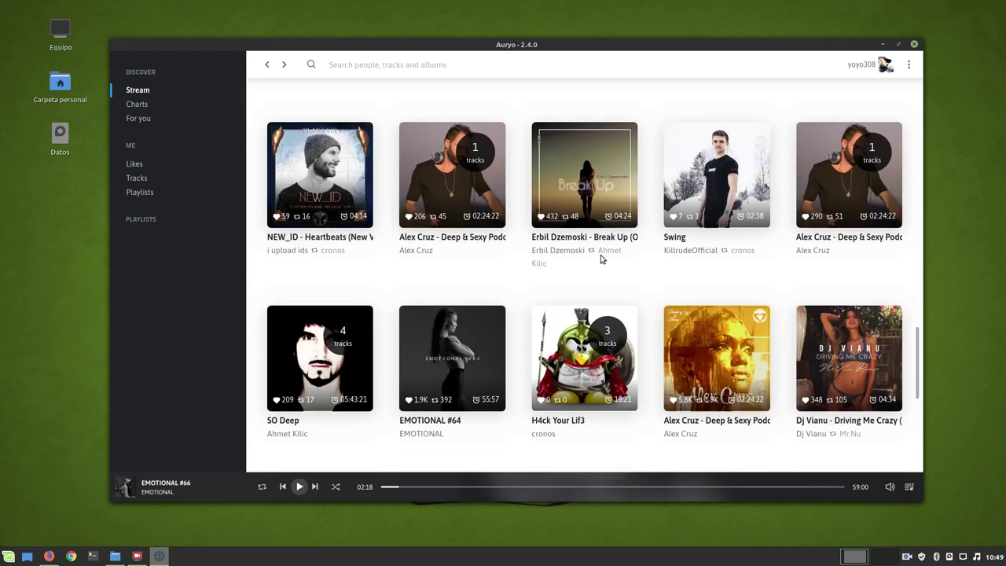
scroll(600, 258, "down", 4)
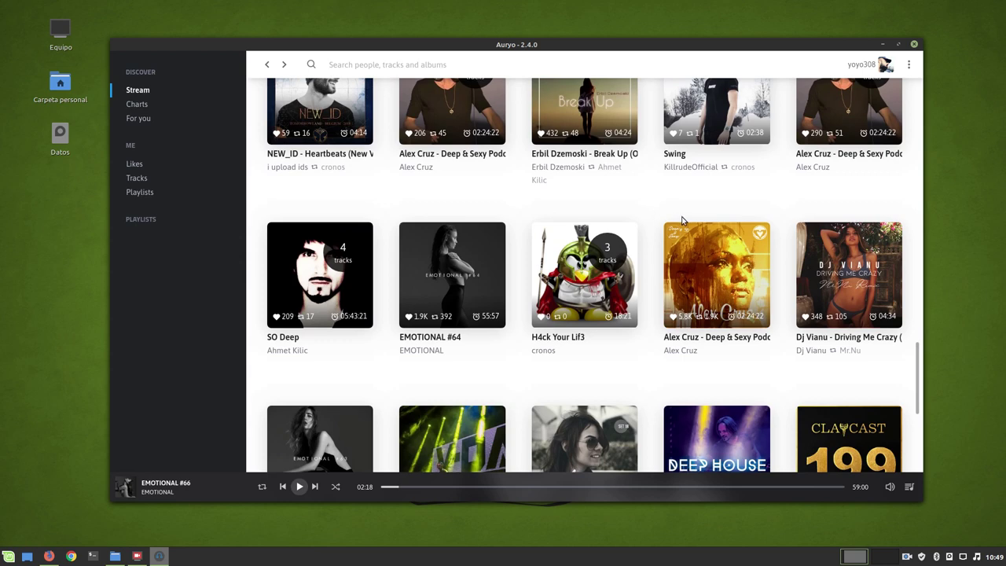
scroll(681, 220, "down", 5)
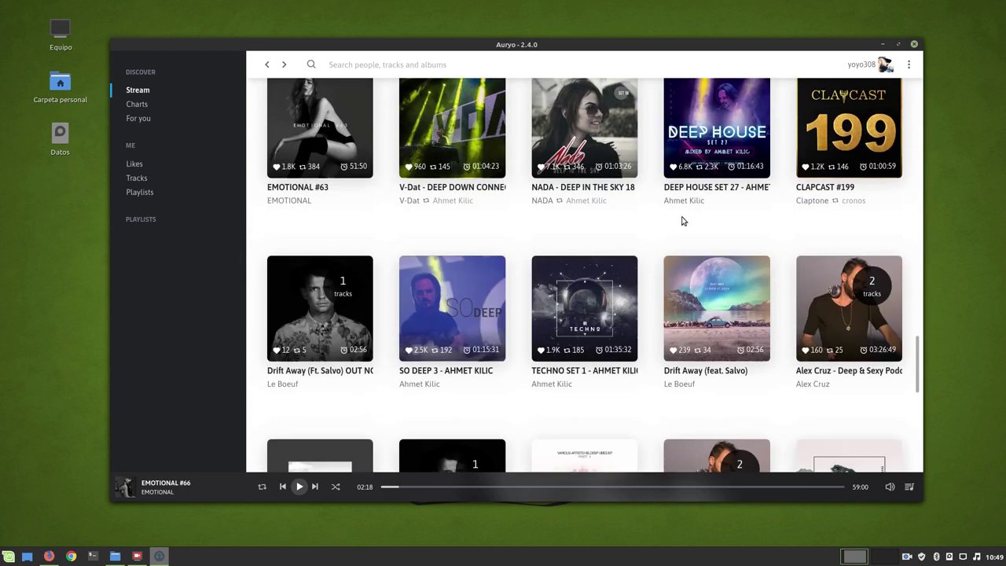
scroll(577, 305, "up", 2)
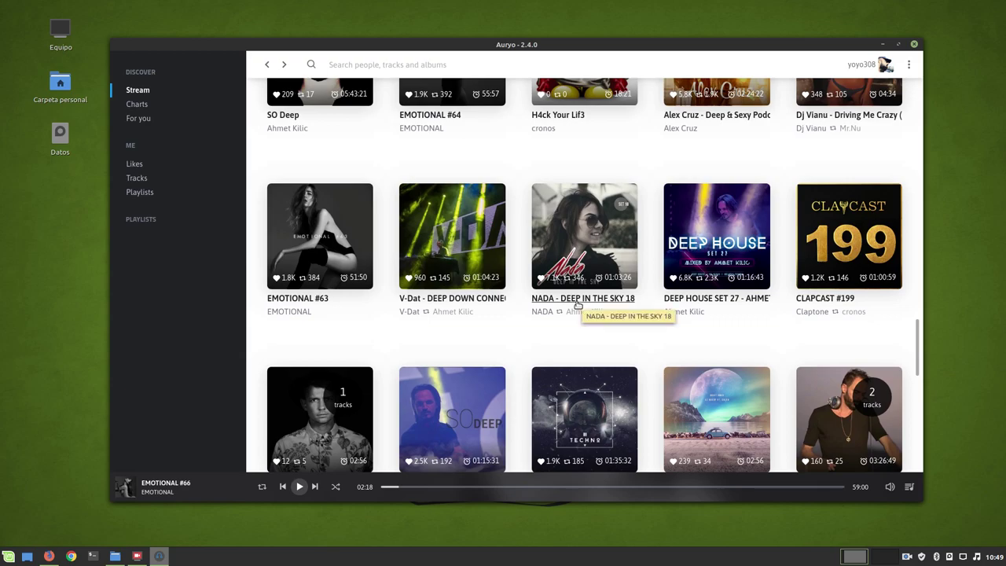
scroll(577, 305, "down", 15)
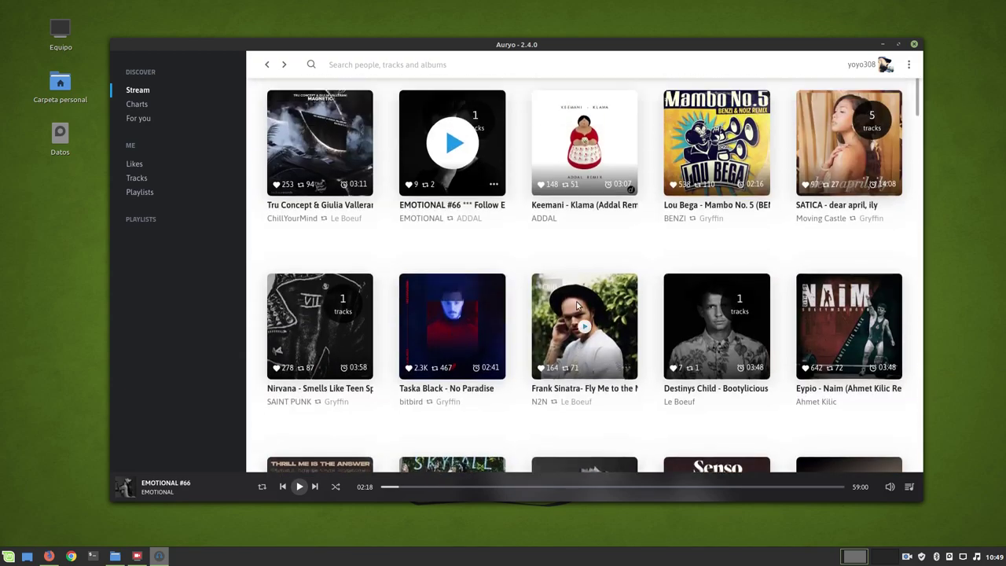
scroll(577, 305, "up", 1)
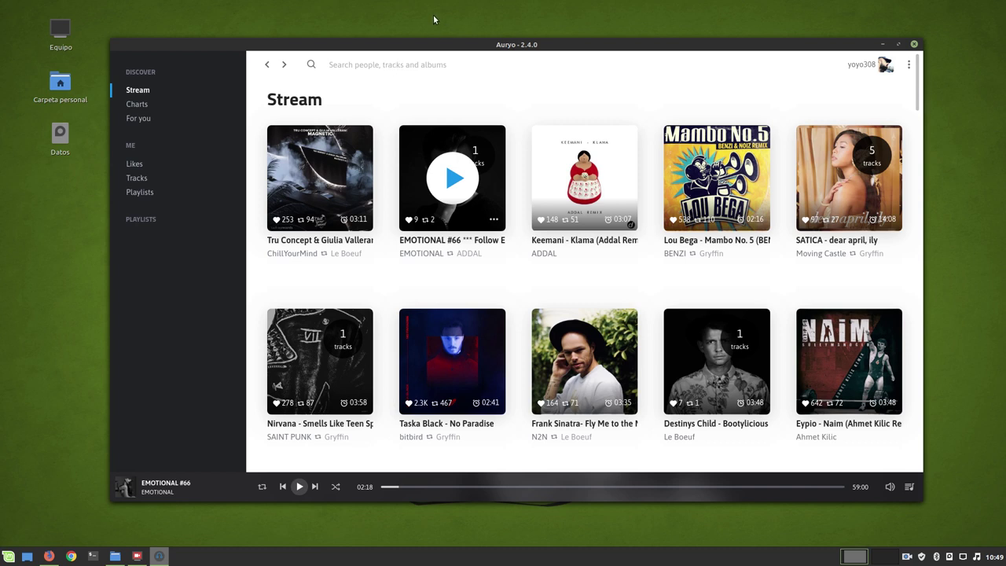
- Close Auryo, switch to Firefox and relaunch Auryo from the system's Otras application category
left_click(914, 48)
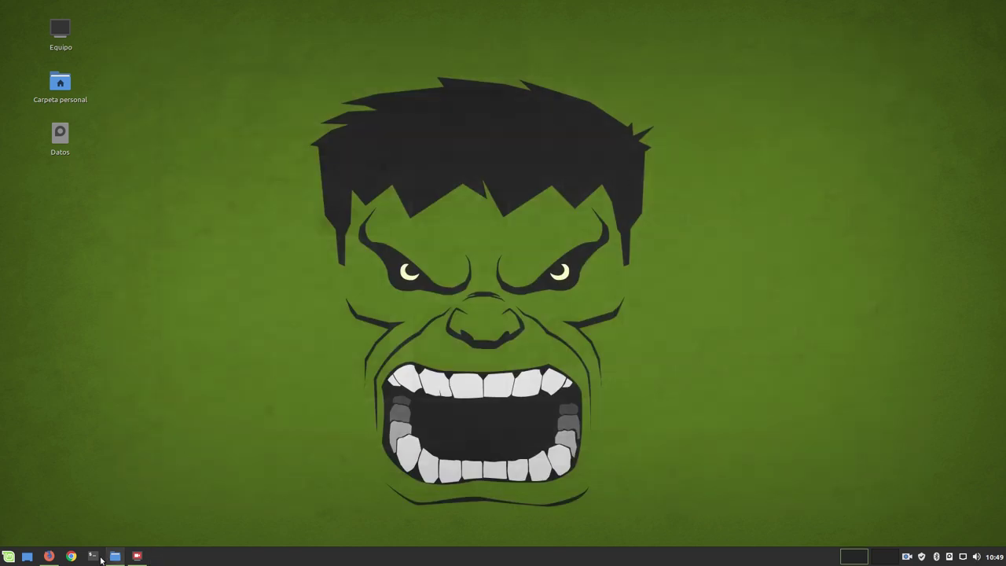
left_click(49, 555)
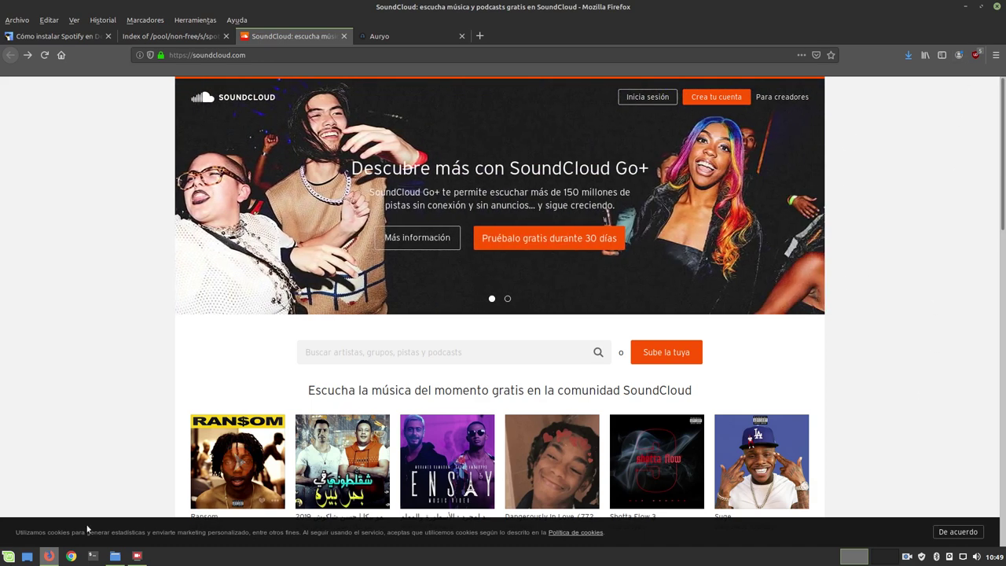
left_click(9, 556)
mouse_move(119, 355)
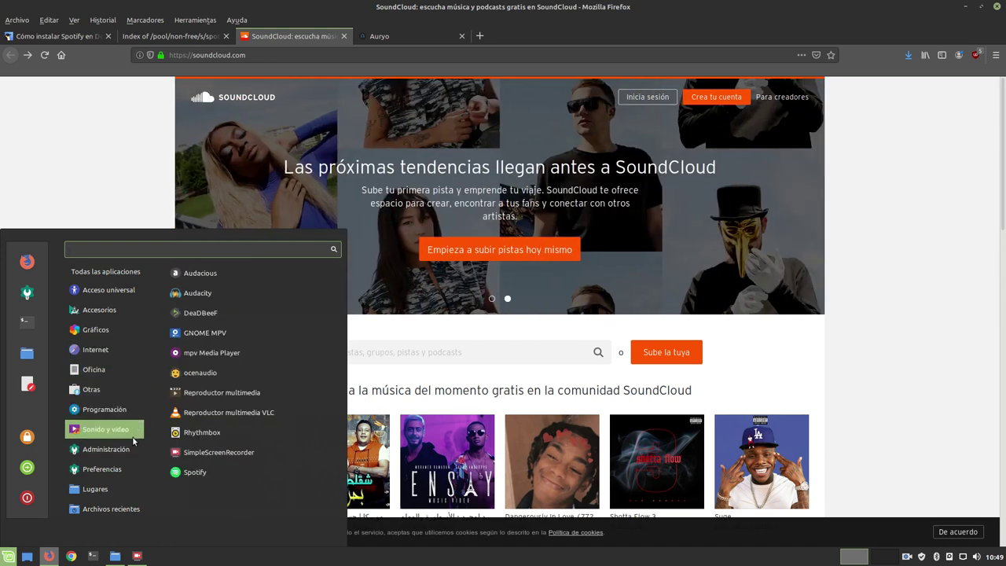
mouse_move(137, 412)
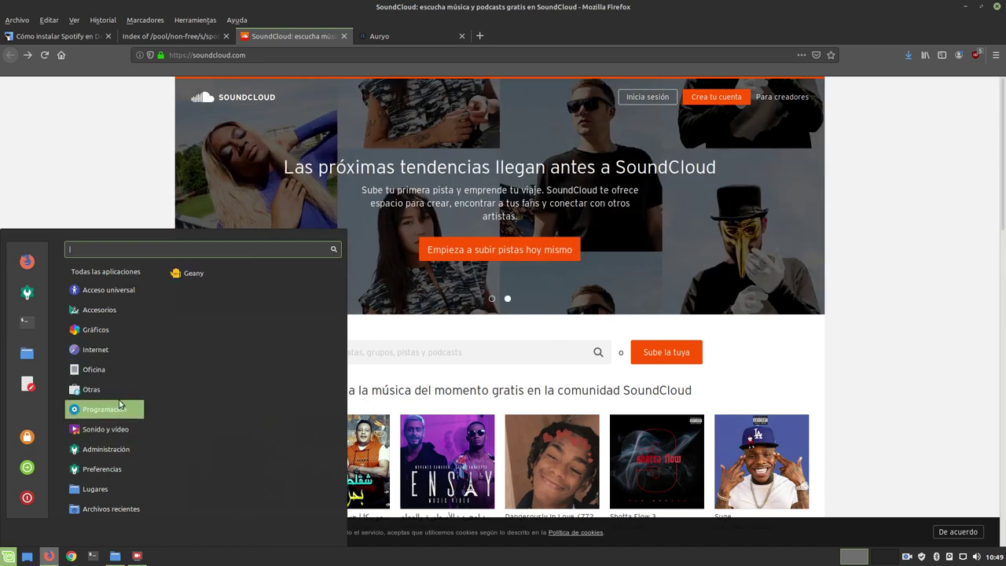
mouse_move(147, 369)
left_click(192, 270)
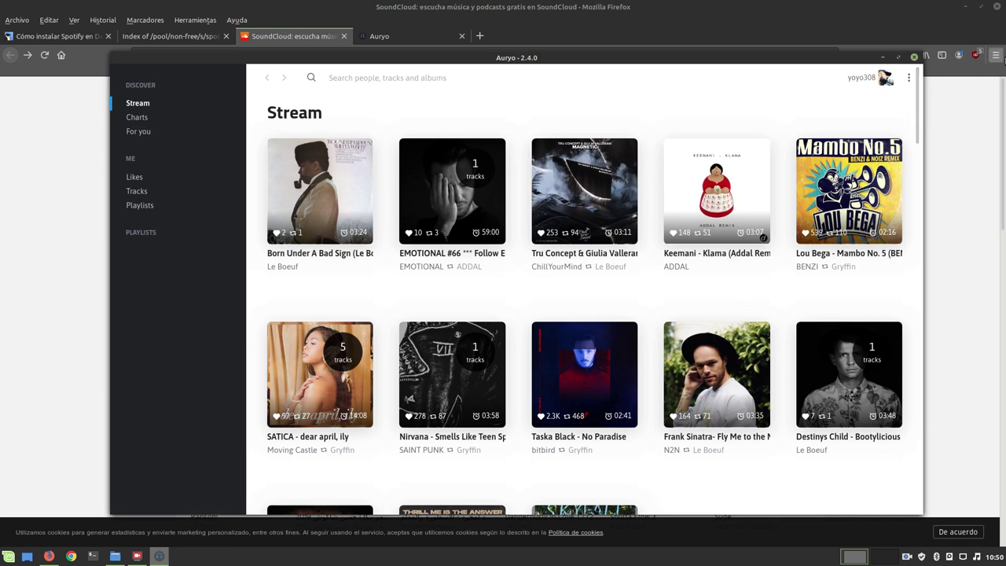
- Clear Auryo and Firefox from the desktop by closing and minimizing them, and bring up the SimpleScreenRecorder window
left_click(914, 56)
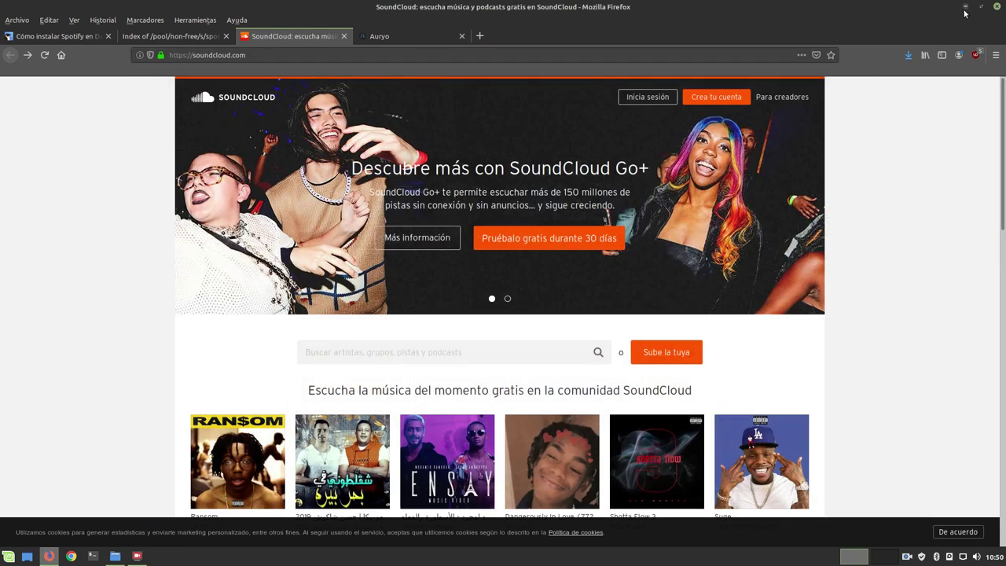
left_click(965, 8)
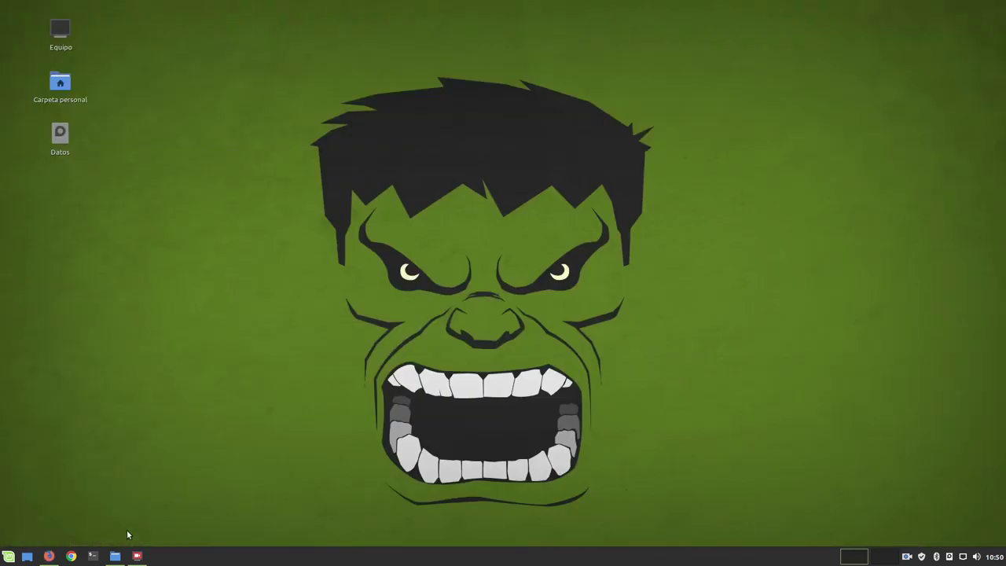
left_click(137, 555)
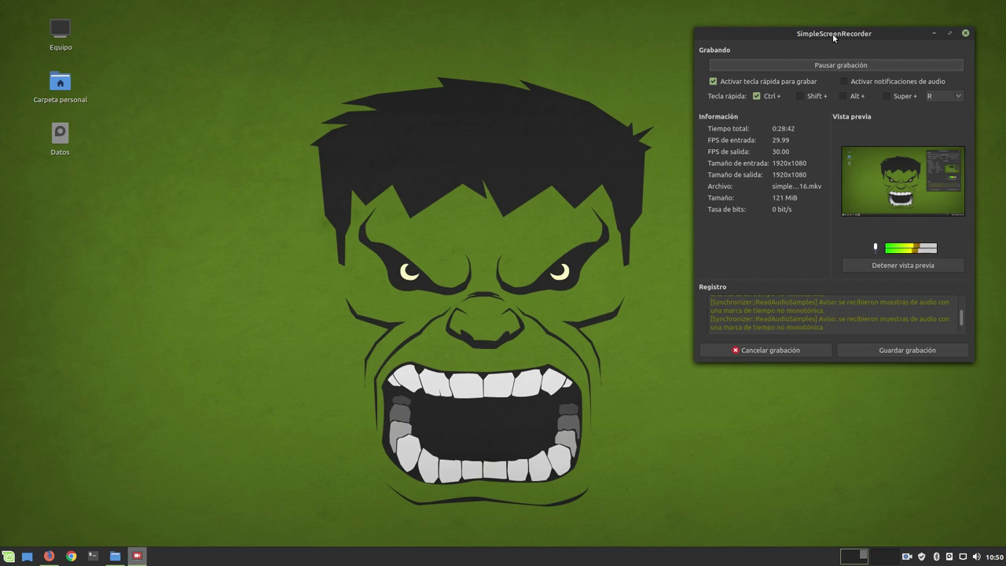
left_click_drag(832, 33, 826, 62)
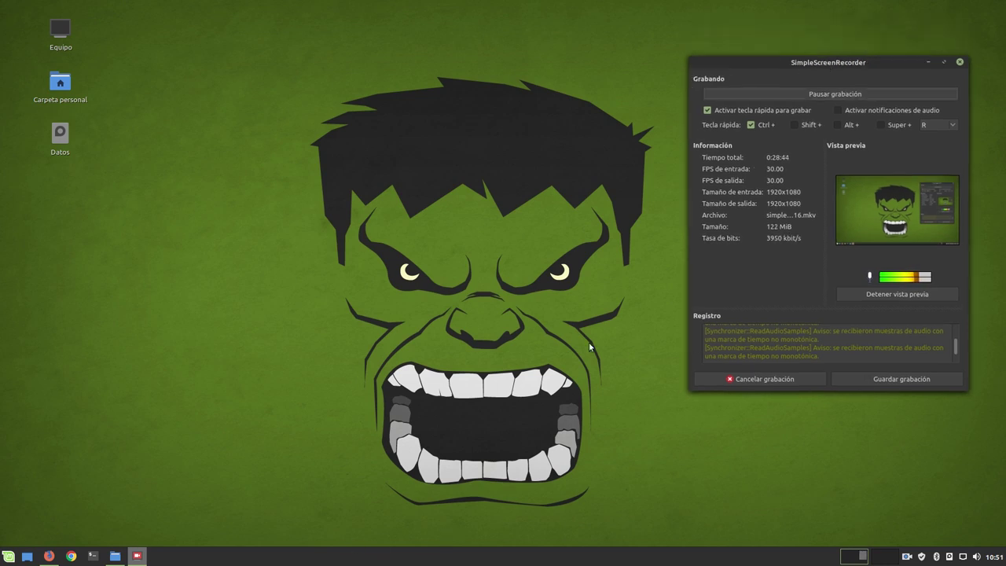
- Open a terminal, place it beside the SimpleScreenRecorder window and enlarge it
left_click(92, 556)
left_click_drag(545, 168, 240, 44)
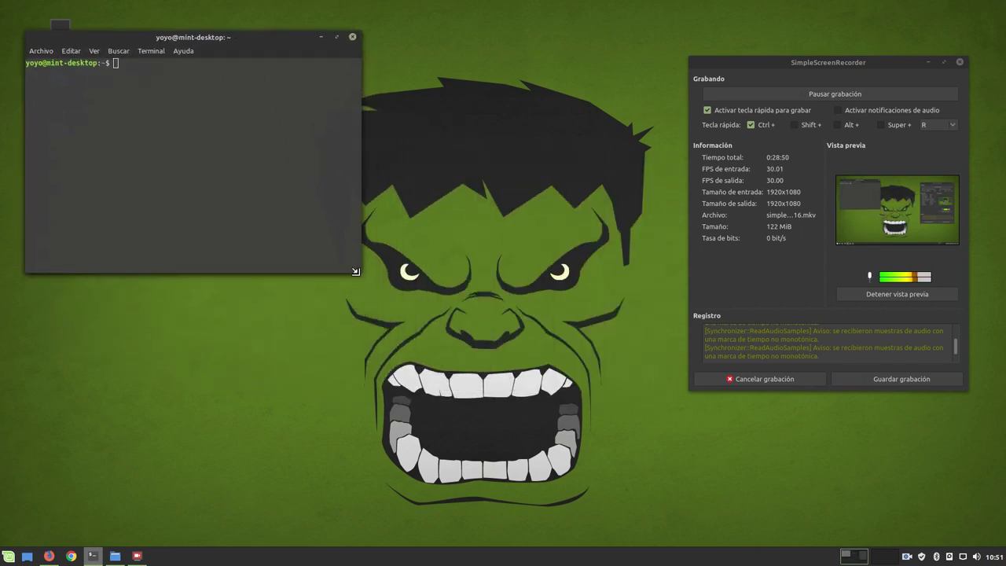
left_click_drag(355, 271, 579, 325)
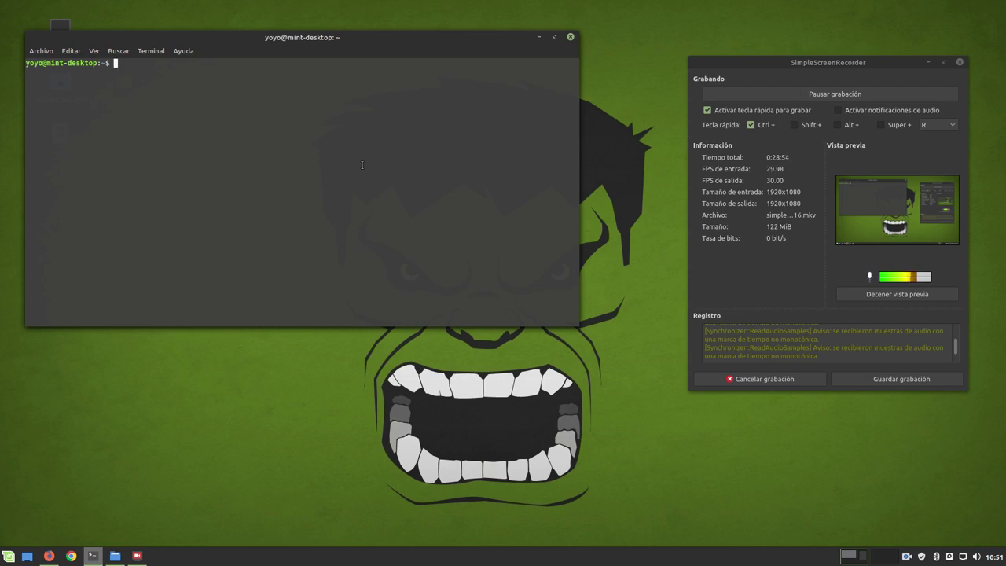
- Refresh the package lists with sudo apt update, authenticating with the account password
type("sudo apt i")
key("BackSpace")
type("update")
key("Return")
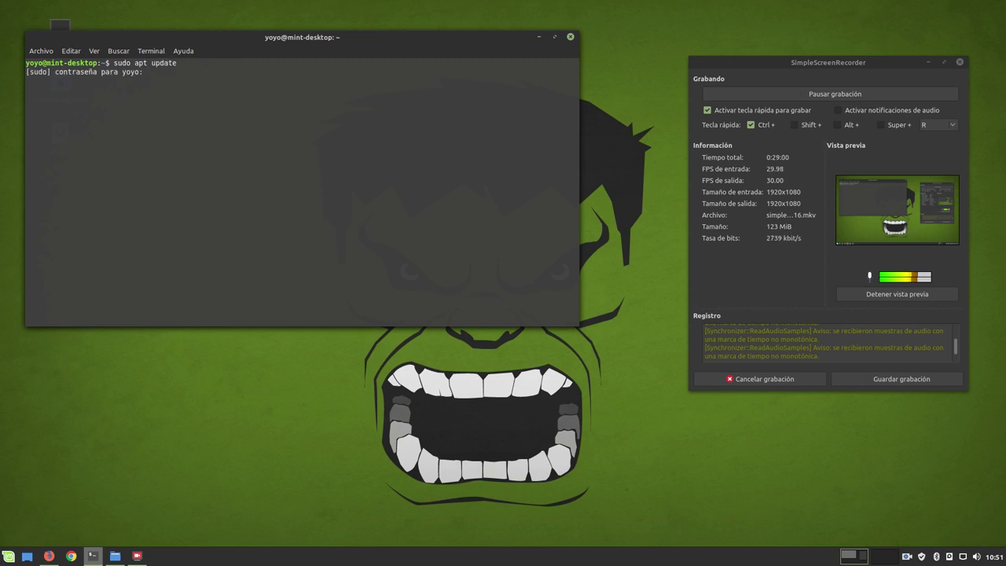
type("********")
key("Return")
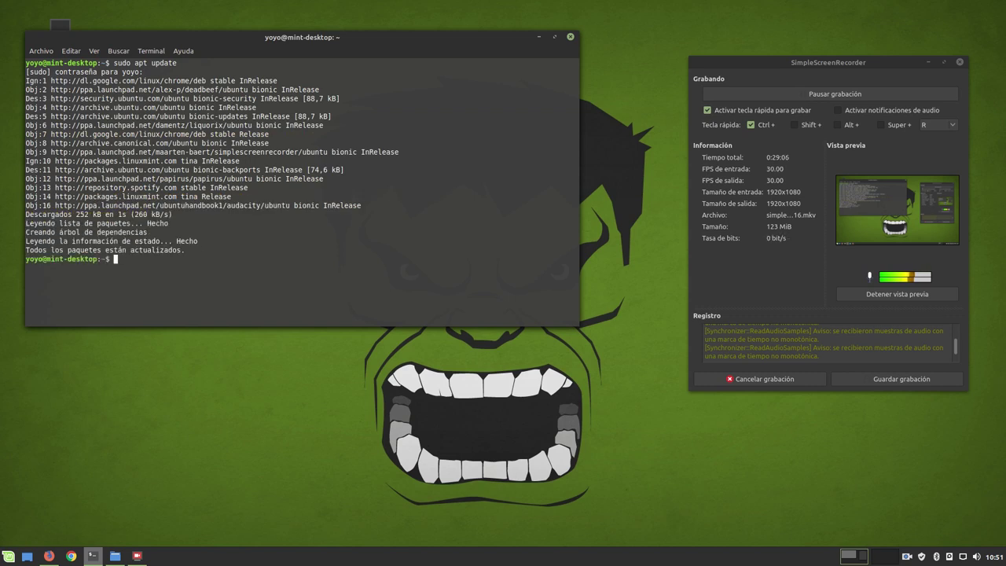
- Upgrade the installed packages with sudo apt upgrade and close the terminal session with exit
type("sudo apt upgrade")
key("Return")
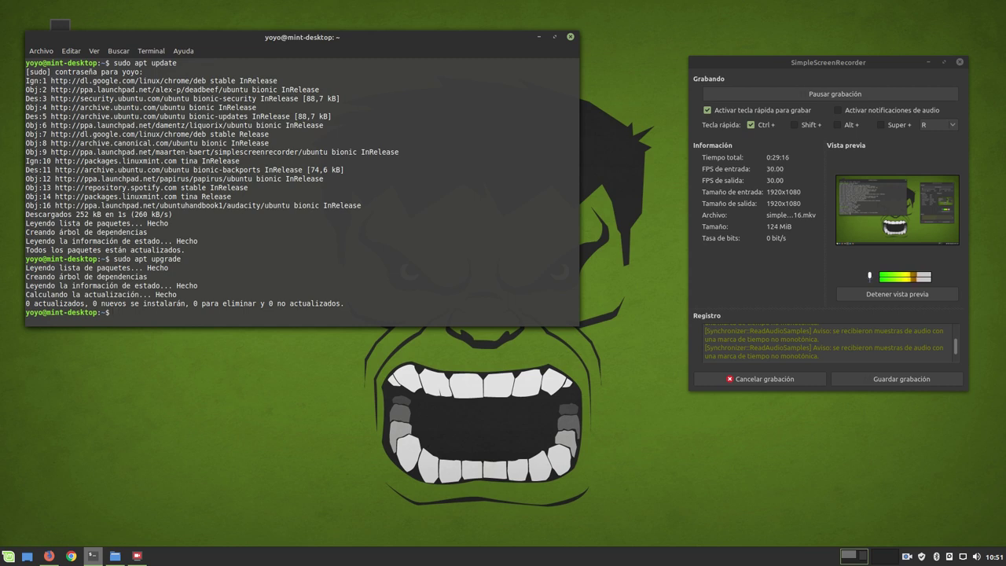
type("exit")
key("Return")
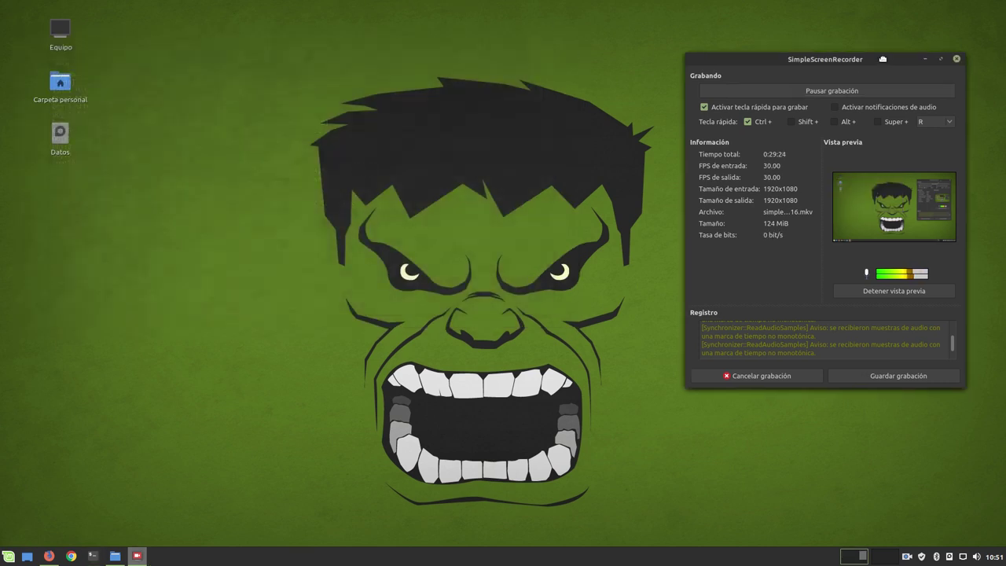
- Reposition the SimpleScreenRecorder window and pause the recording
left_click_drag(884, 61, 860, 45)
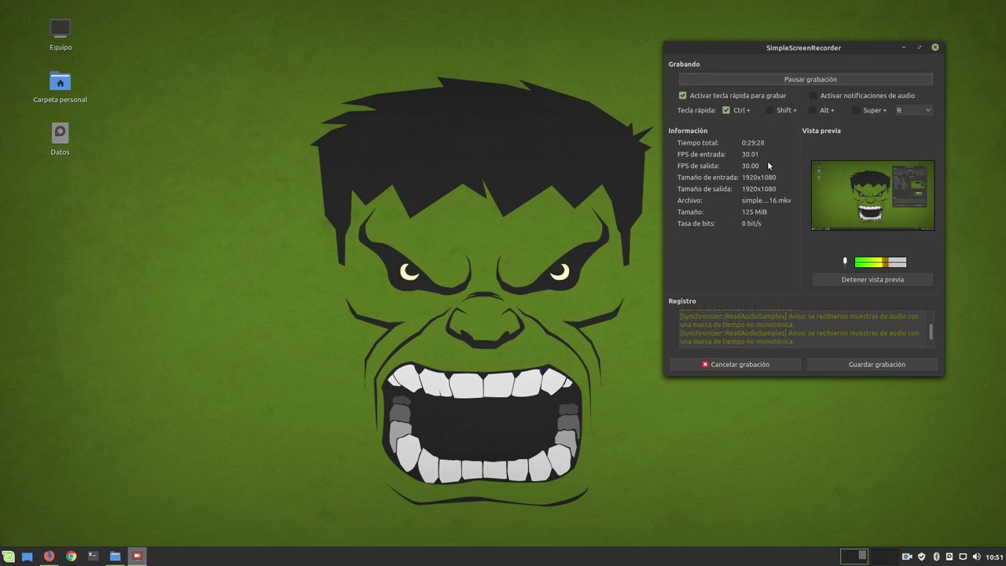
left_click(813, 81)
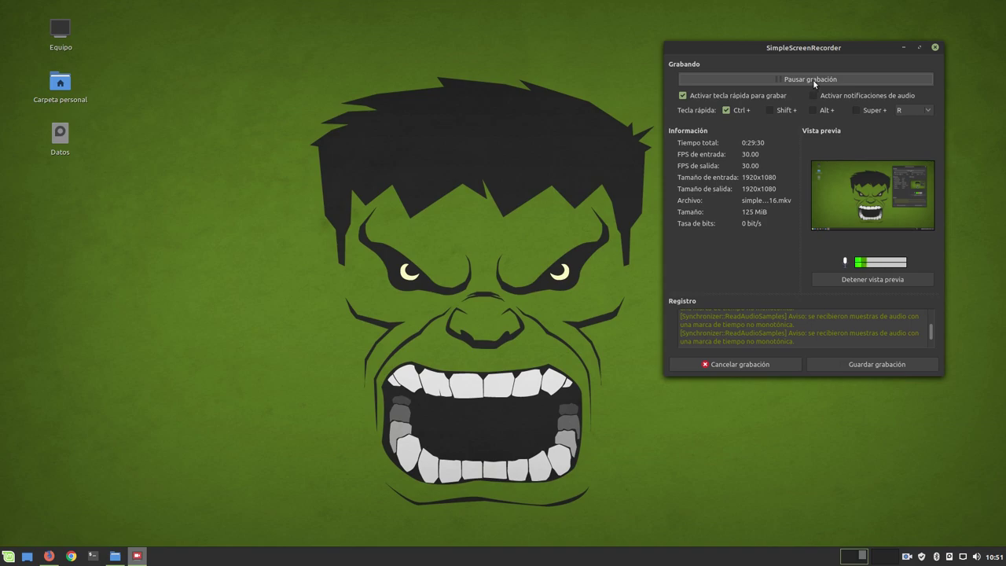